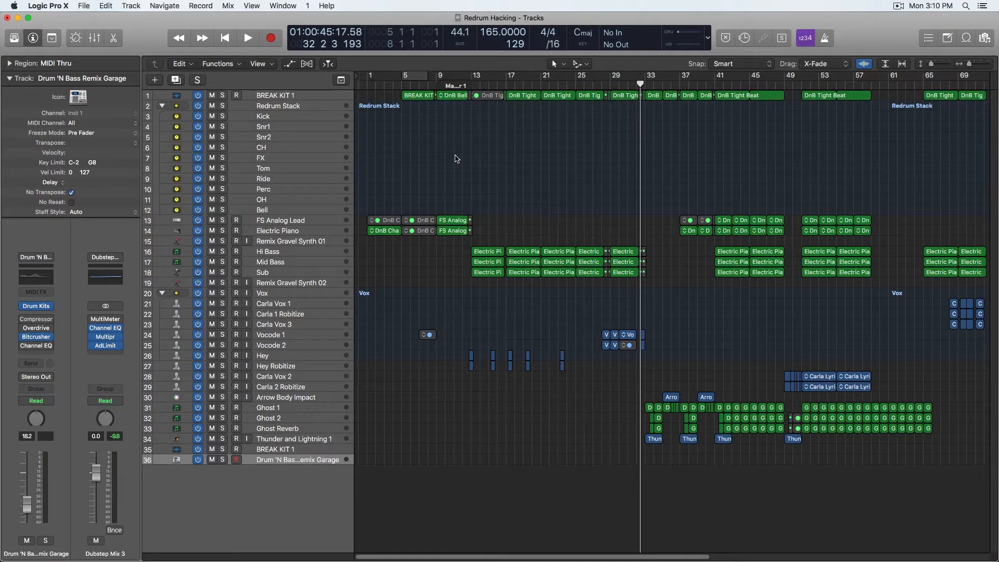
scroll(484, 164, "up", 2)
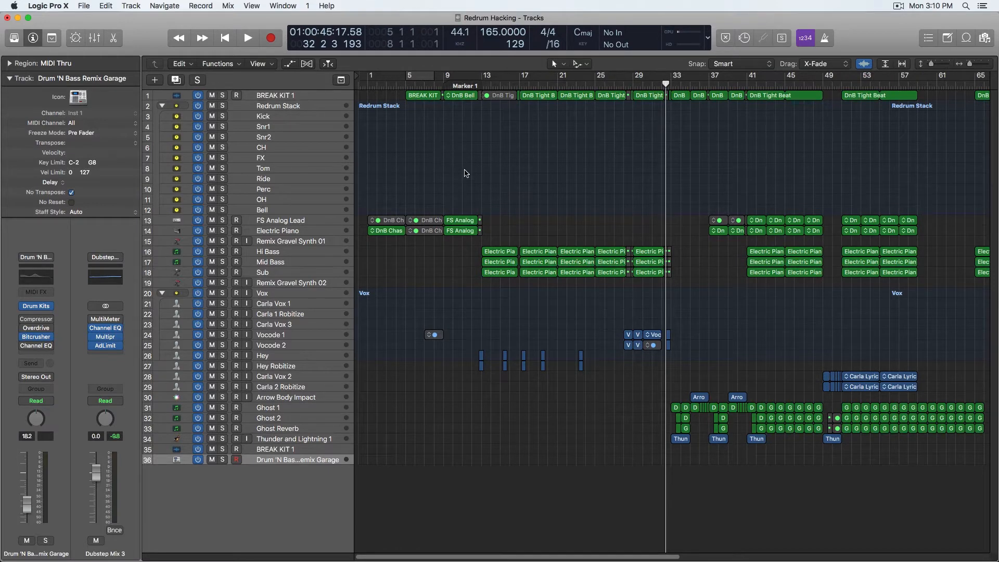
scroll(514, 189, "right", 1)
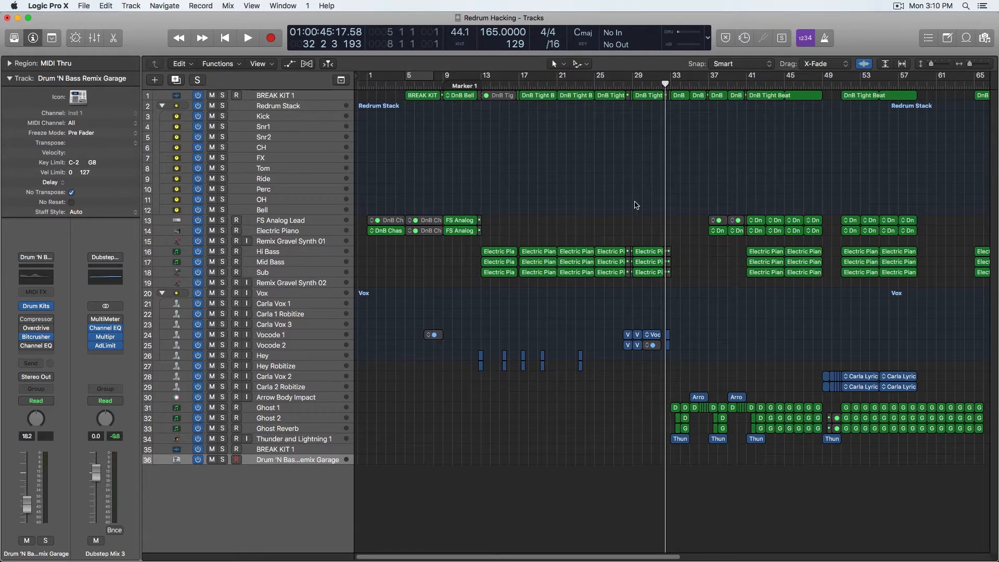
scroll(456, 150, "up", 5)
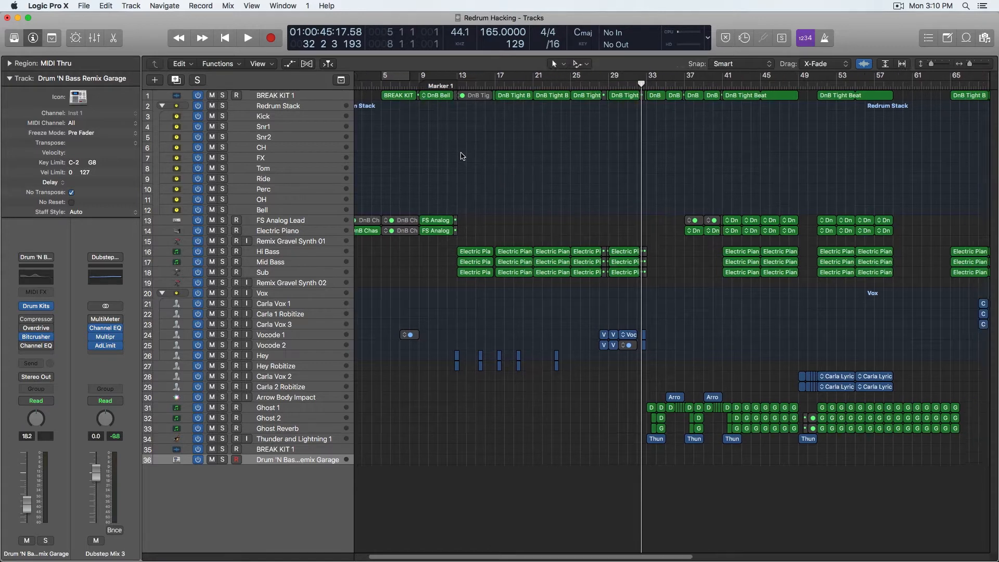
scroll(463, 159, "down", 2)
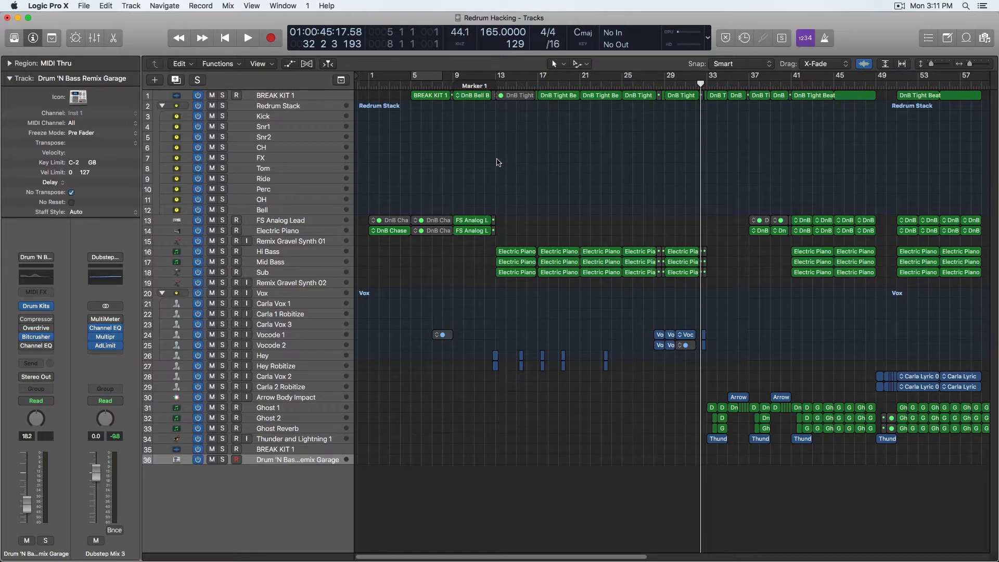
scroll(502, 169, "down", 1)
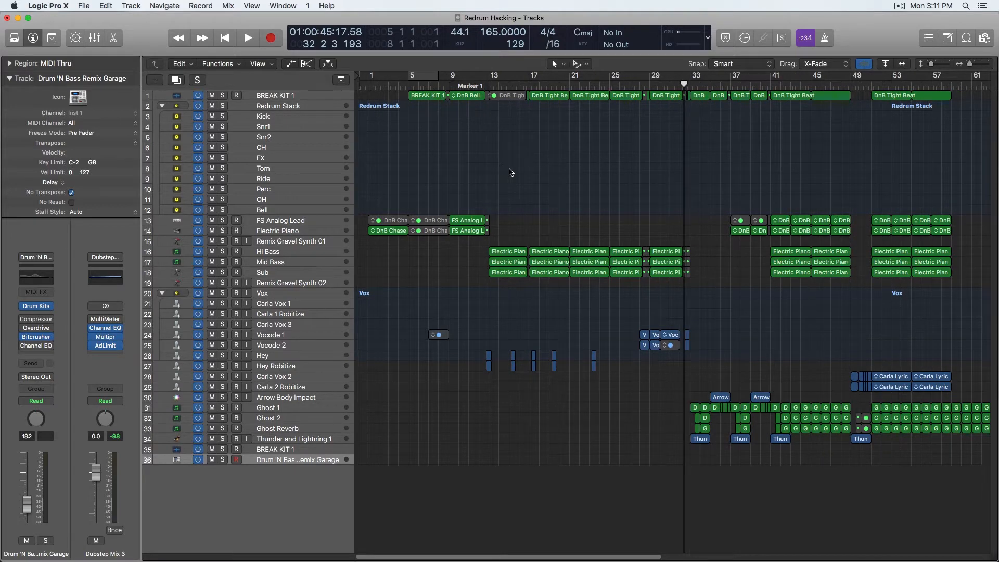
scroll(511, 169, "up", 3)
scroll(525, 175, "left", 3)
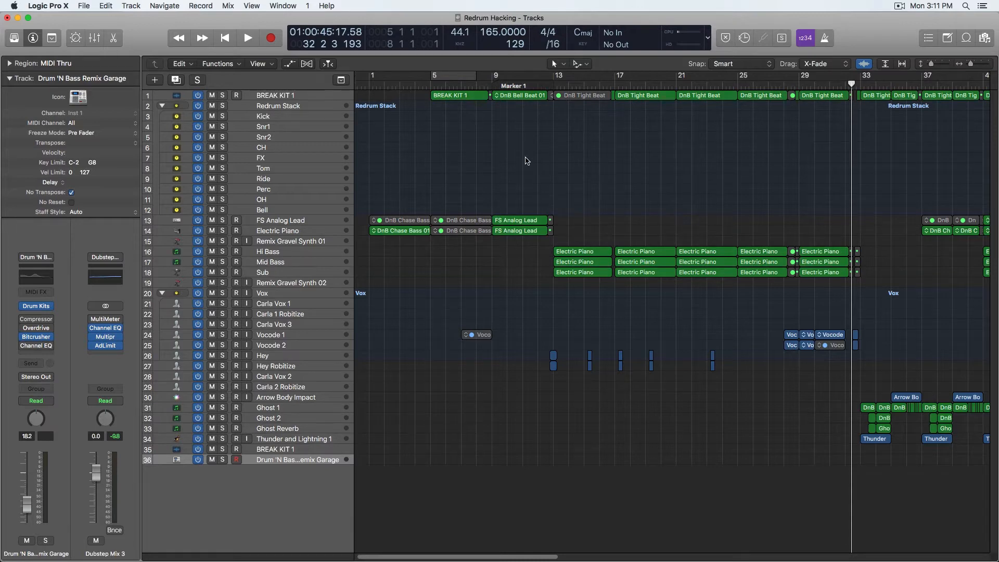
scroll(525, 161, "left", 1)
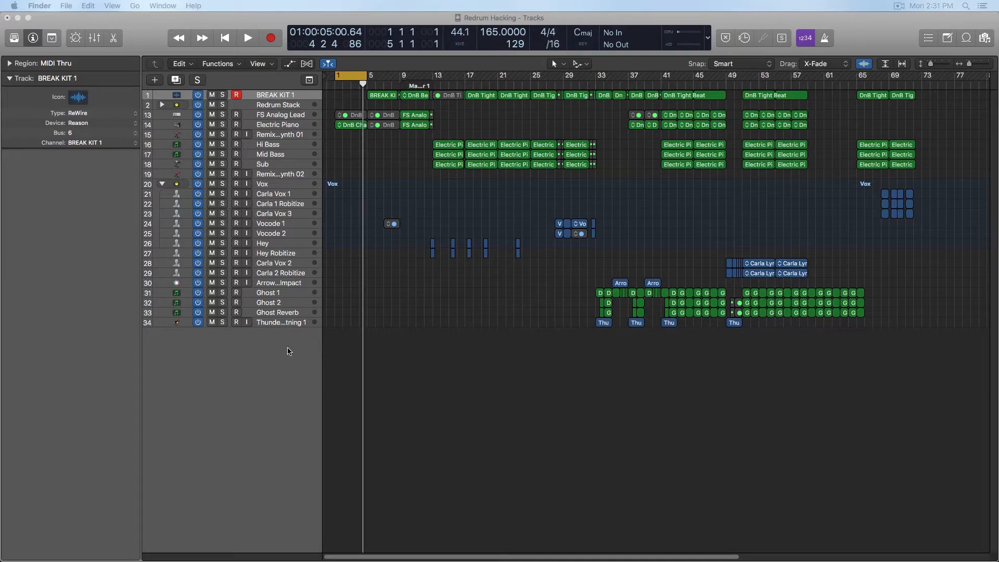
Switch to Reason, select the BREAK KIT 1 Redrum device in the rack, and return to Logic Pro X
left_click(372, 390)
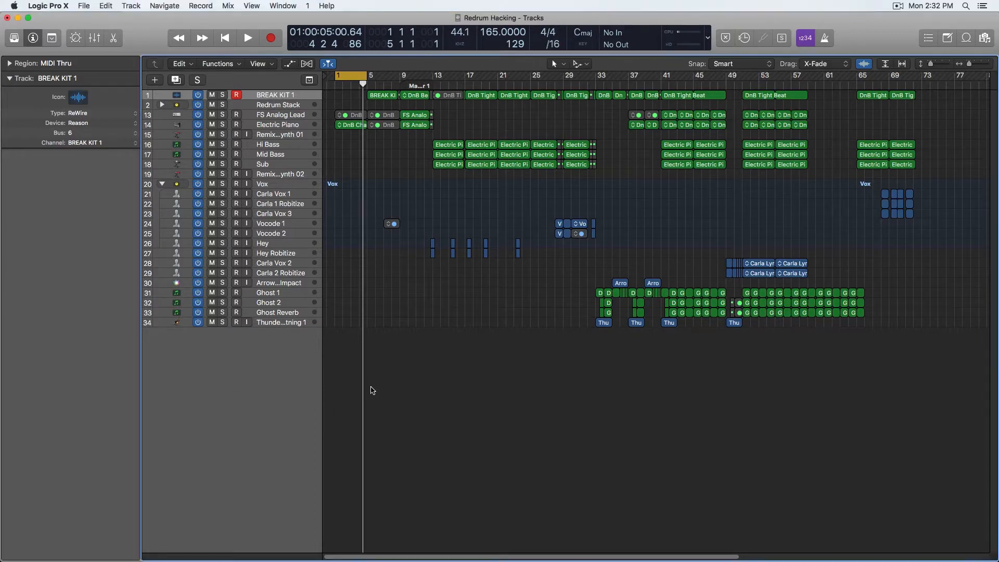
key("super+Tab")
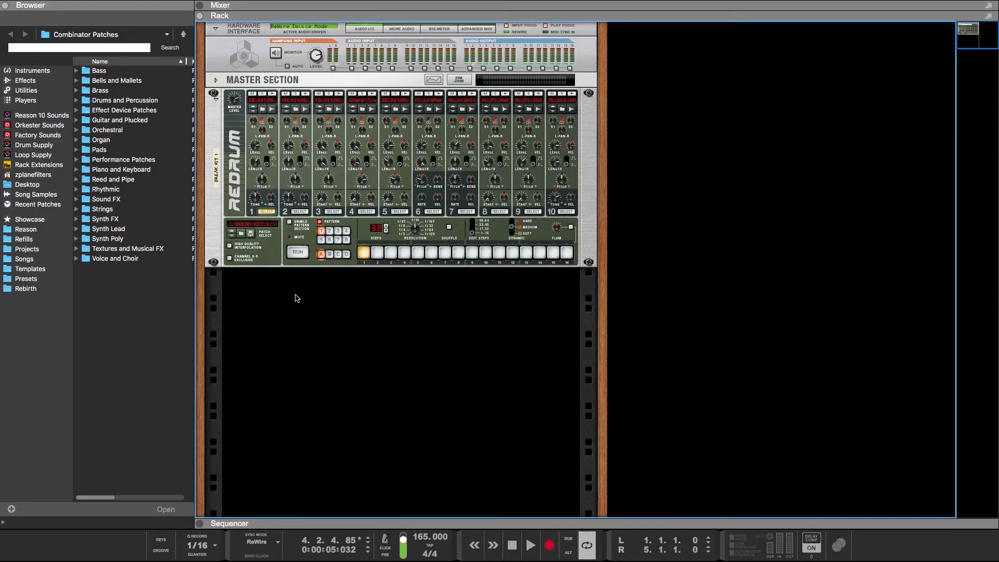
left_click(213, 139)
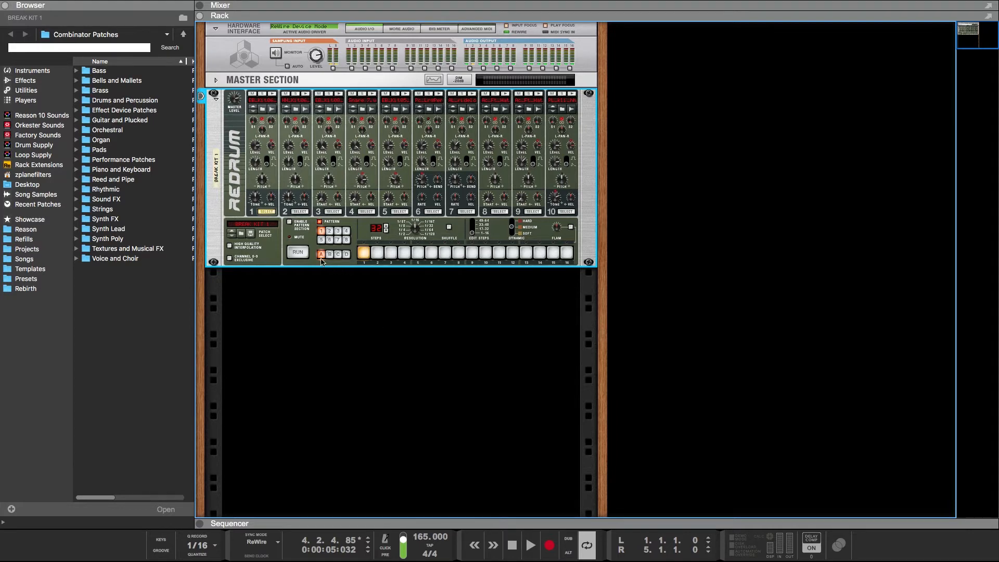
key("ctrl+Left")
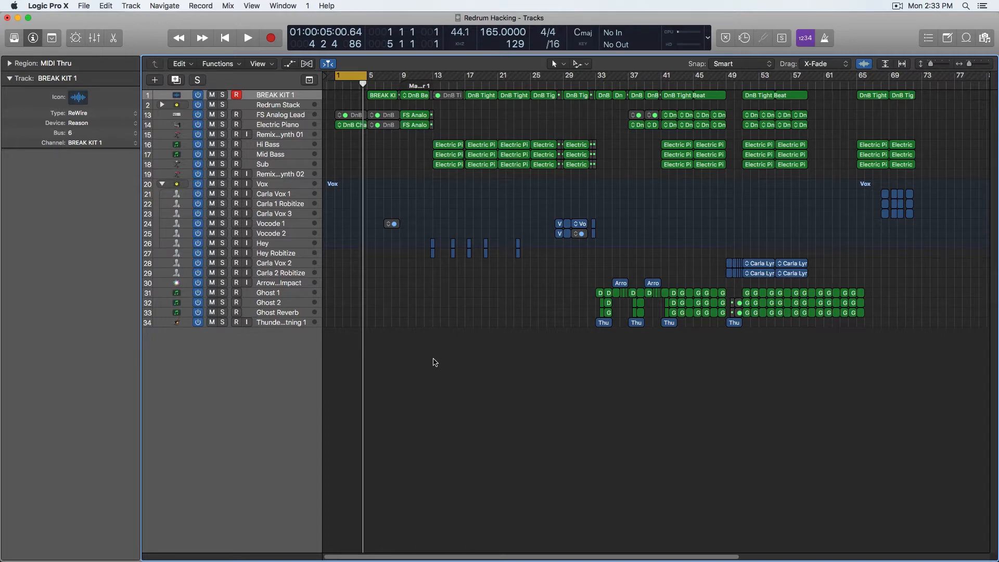
key("super+Tab")
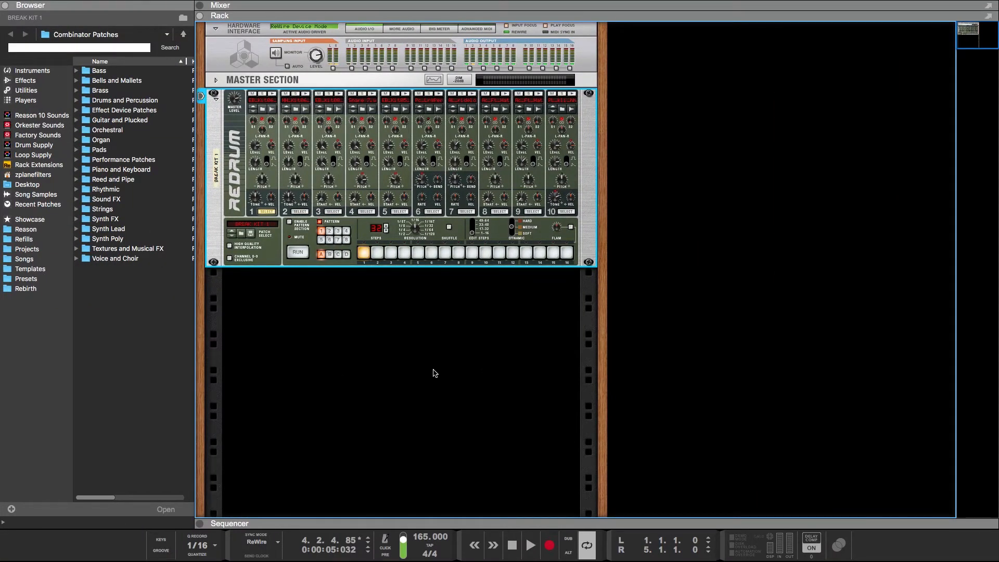
key("super+Tab")
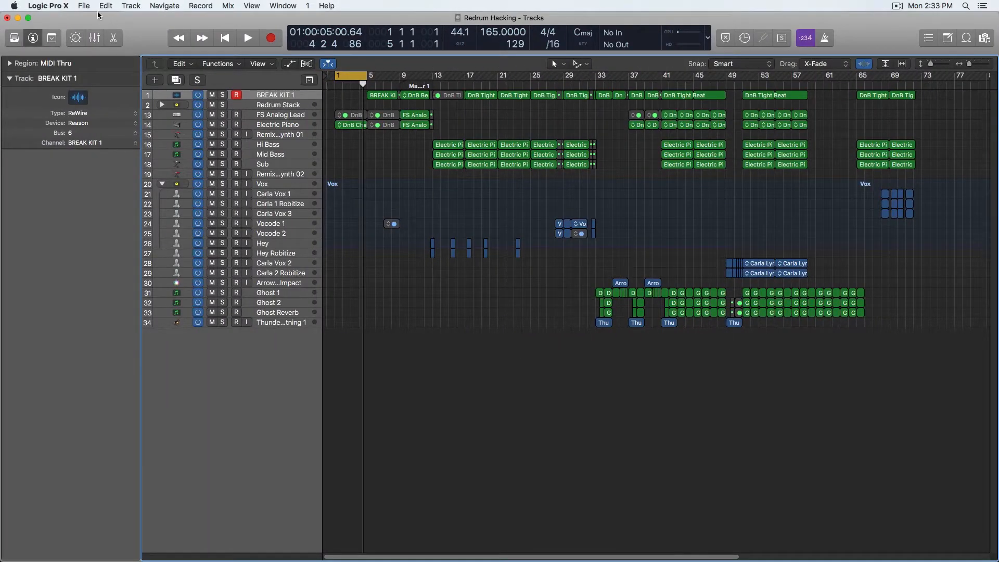
Open the audio device preferences and inspect the buffer, multithreading and ReWire Behavior settings
left_click(58, 6)
mouse_move(60, 37)
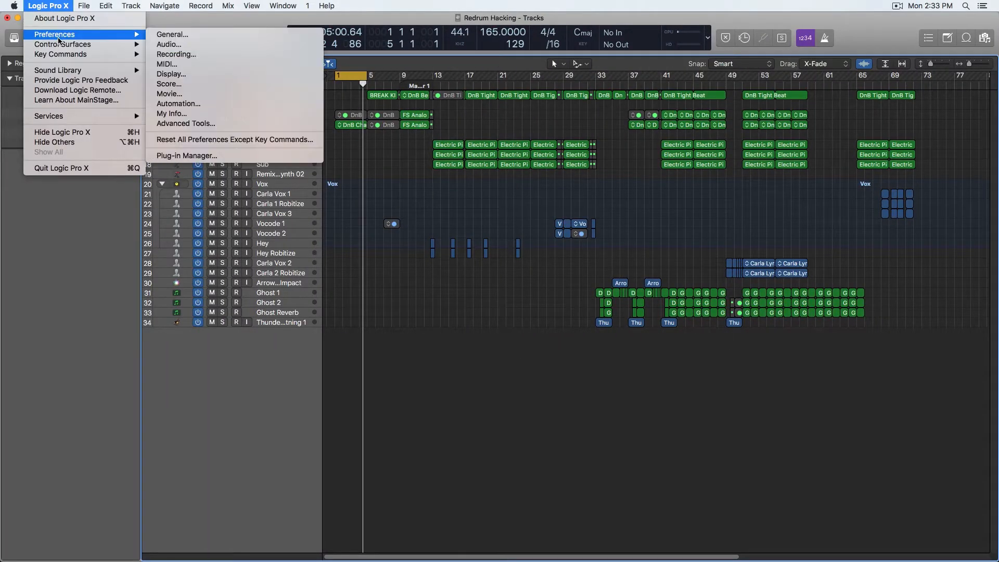
left_click(172, 44)
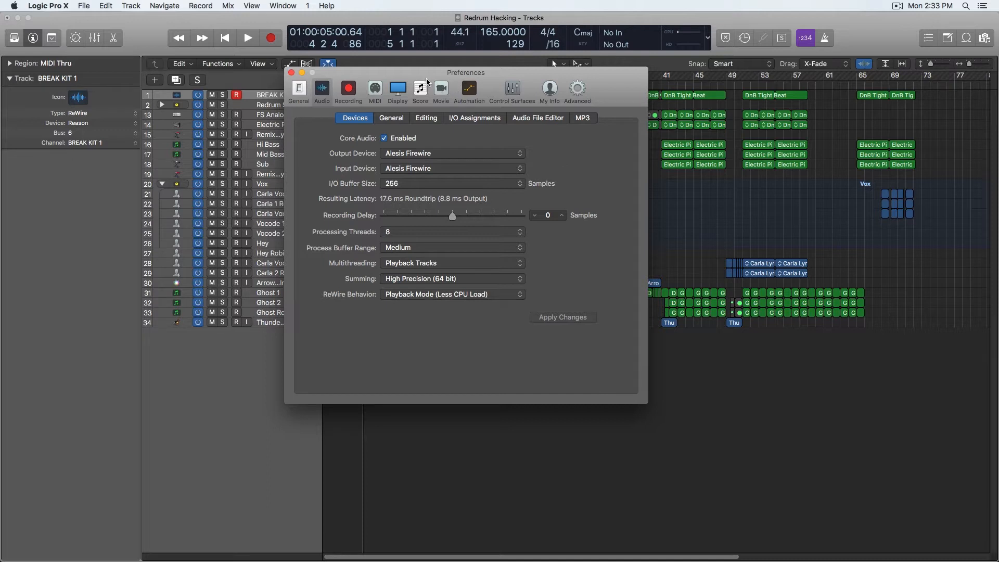
left_click_drag(440, 74, 376, 70)
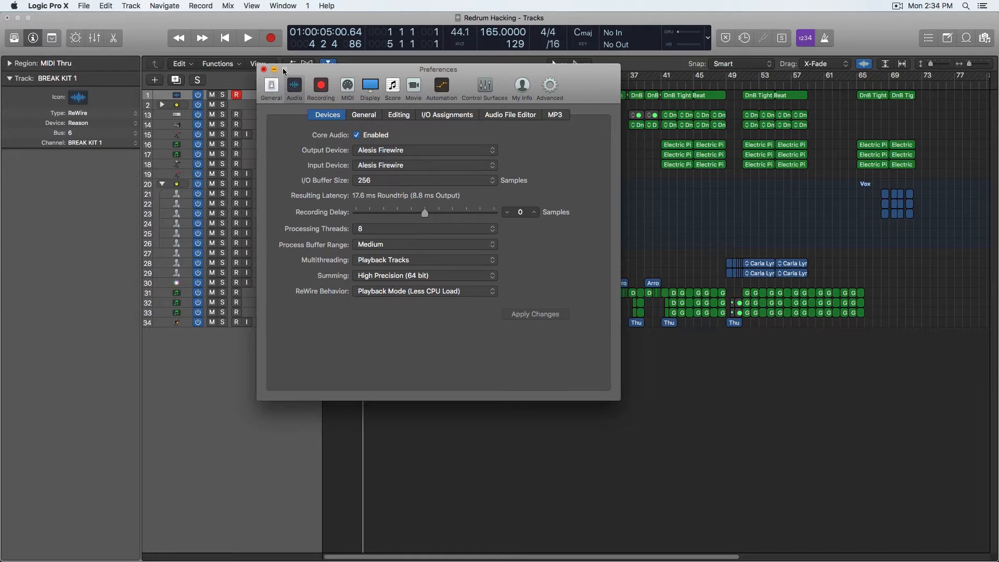
left_click_drag(303, 70, 294, 79)
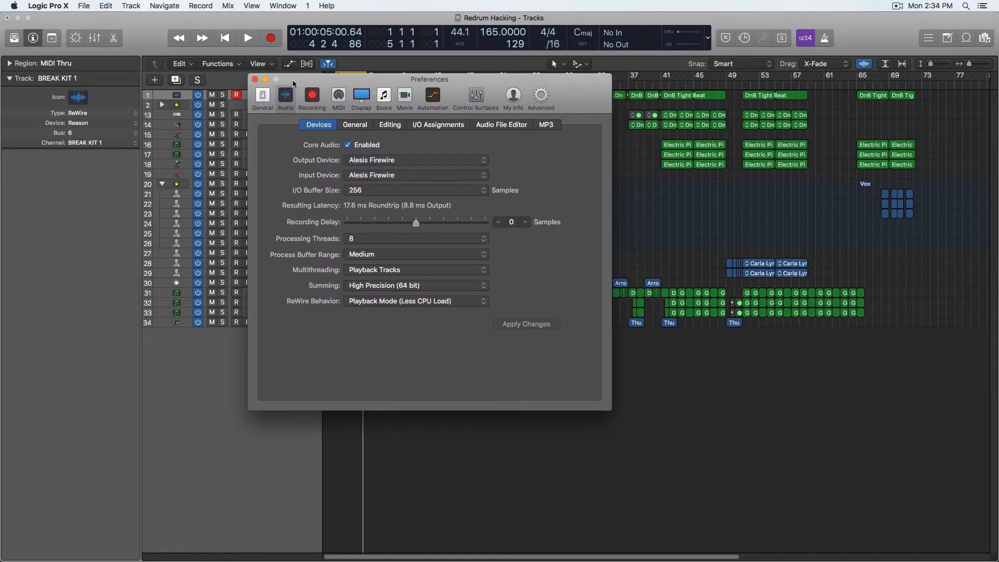
left_click_drag(292, 79, 283, 90)
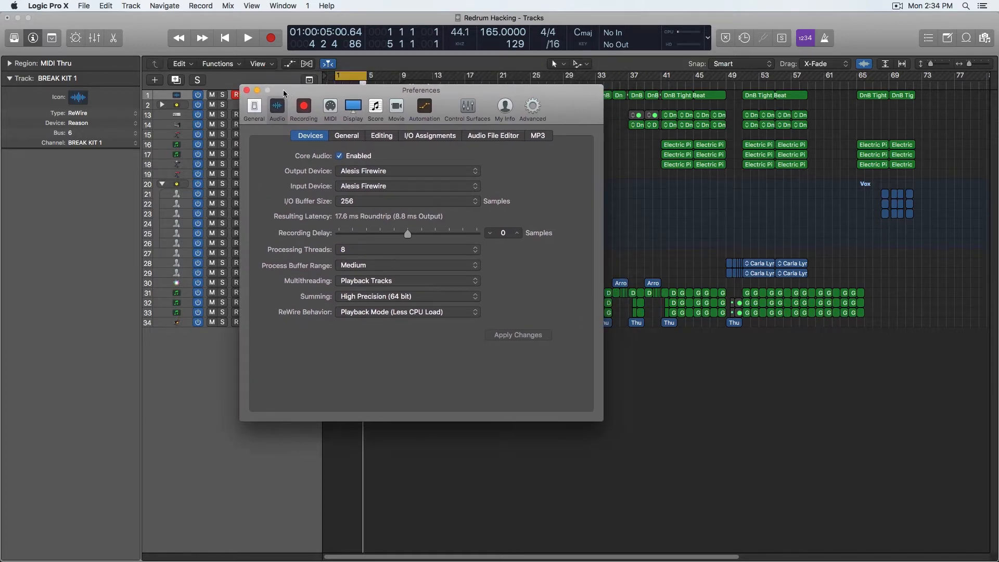
left_click_drag(289, 92, 287, 98)
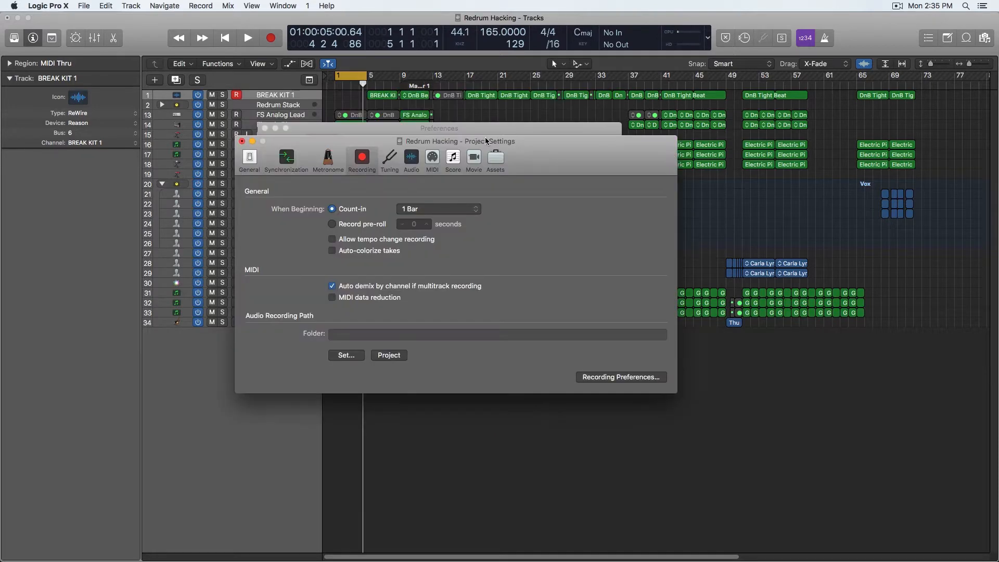
Review the recording preferences and the project's recording settings, including auto demix by channel for multitrack recording, and close both windows
left_click(480, 130)
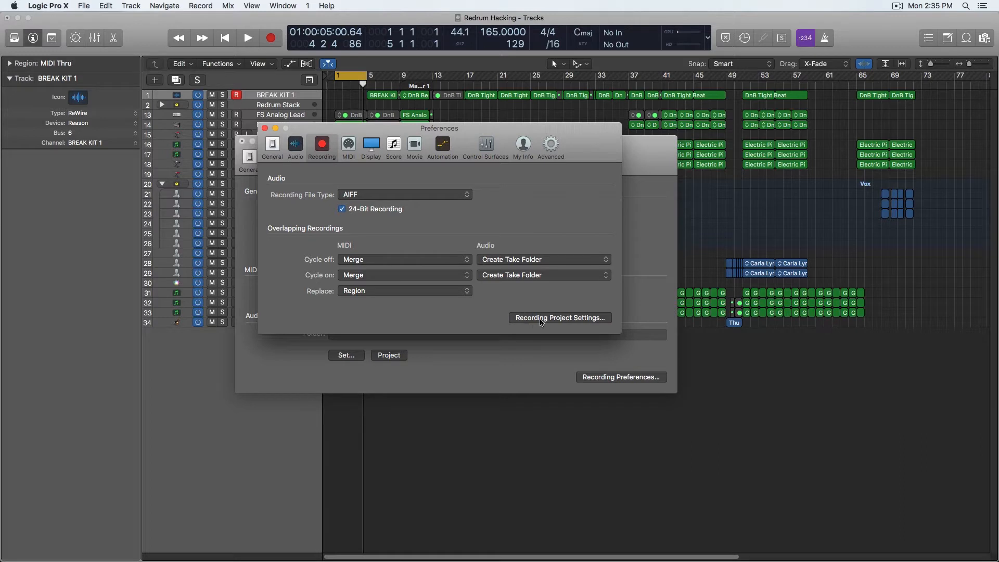
left_click(529, 374)
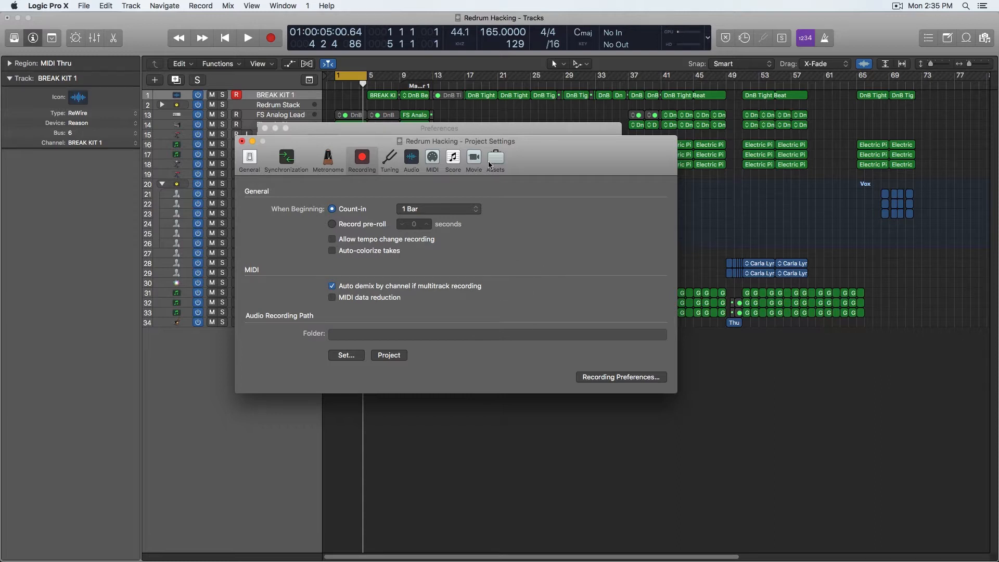
left_click_drag(532, 154, 504, 153)
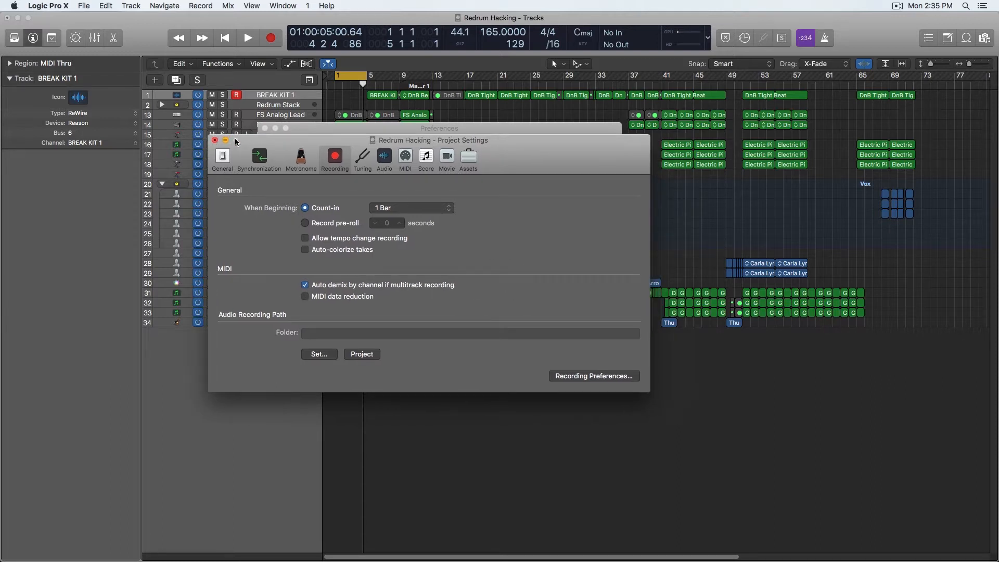
left_click_drag(235, 138, 249, 176)
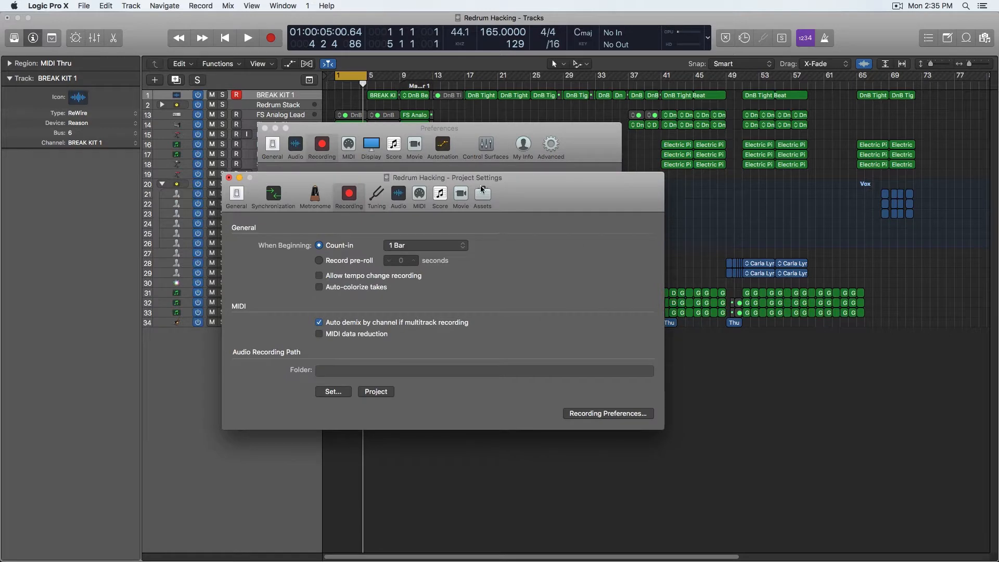
left_click_drag(481, 188, 495, 197)
mouse_move(306, 186)
left_mouse_down()
mouse_move(352, 198)
mouse_move(314, 202)
left_mouse_up()
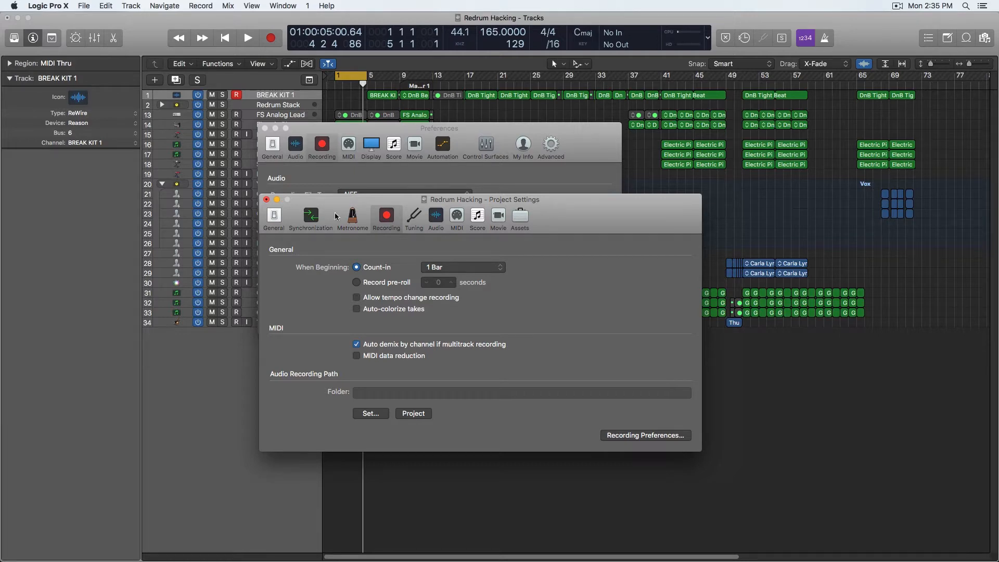
left_click(267, 200)
left_click_drag(291, 126, 286, 171)
left_click(265, 173)
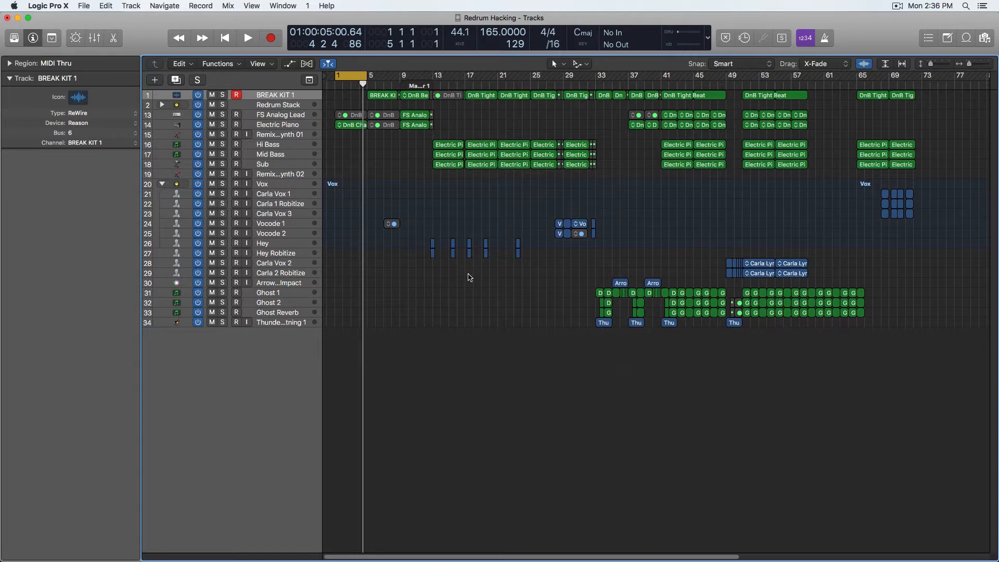
Show the mixer and expand the Redrum Stack into its individual drum channel strips
key("x")
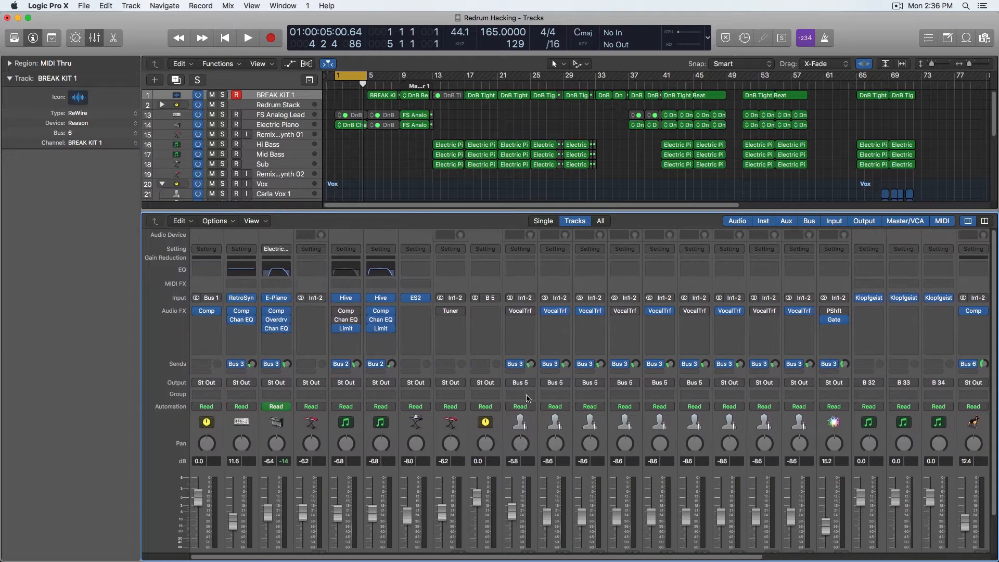
scroll(439, 384, "down", 3)
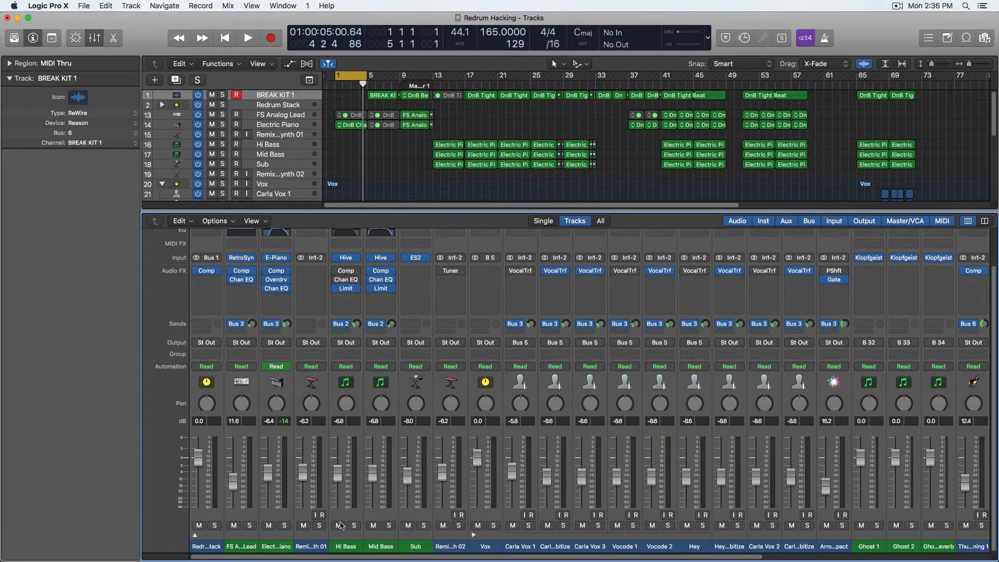
left_click(195, 535)
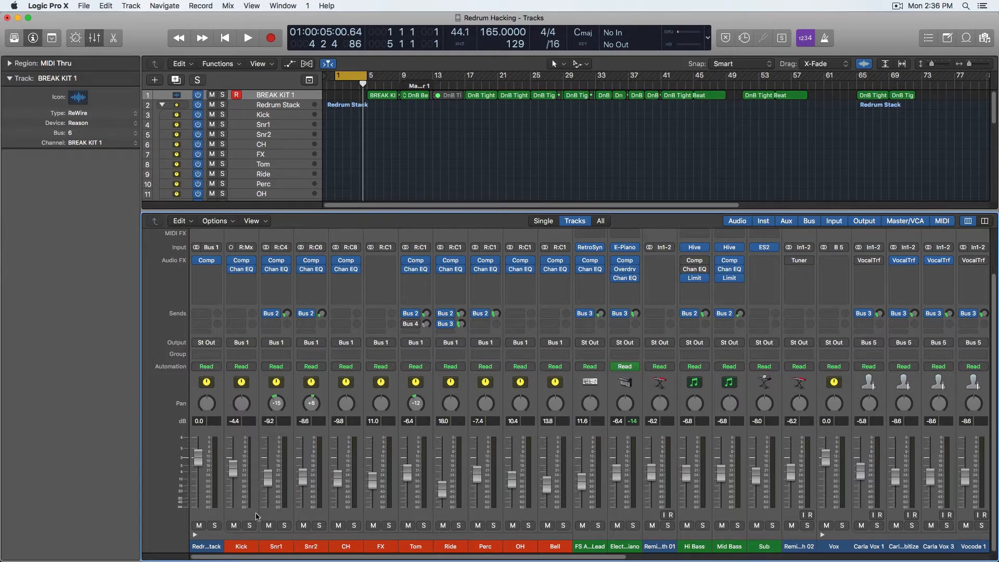
Examine the Redrum Stack channel strips from Kick to Bell, including their ReWire inputs, effects, sends, outputs and levels
scroll(268, 409, "up", 3)
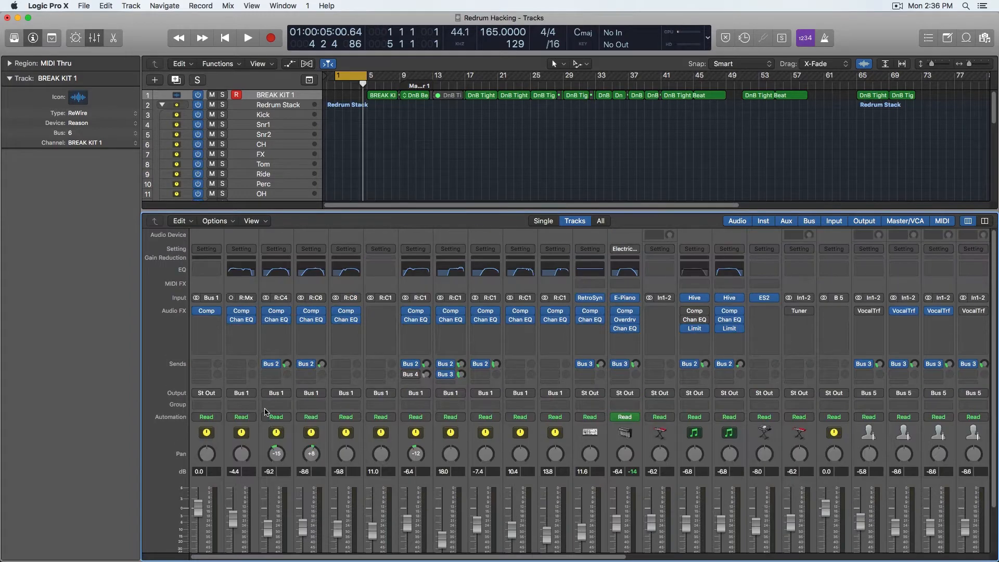
scroll(267, 412, "down", 3)
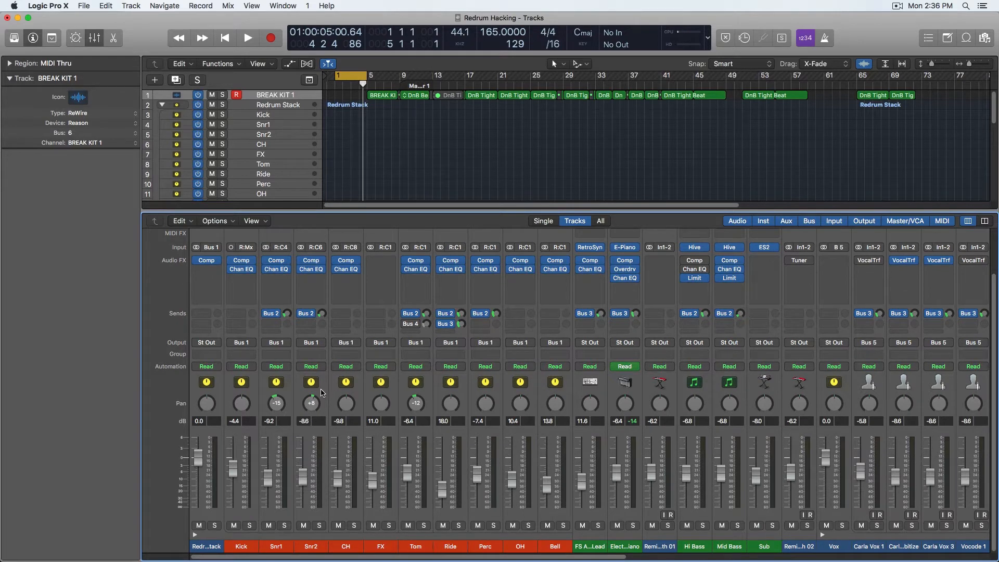
scroll(322, 393, "up", 3)
scroll(323, 393, "down", 3)
scroll(322, 392, "up", 3)
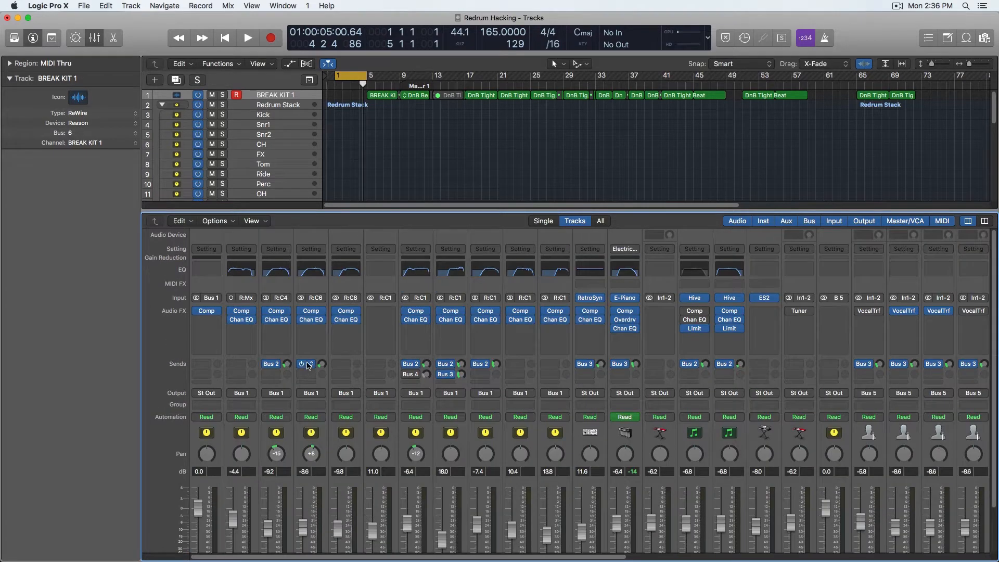
scroll(308, 365, "down", 1)
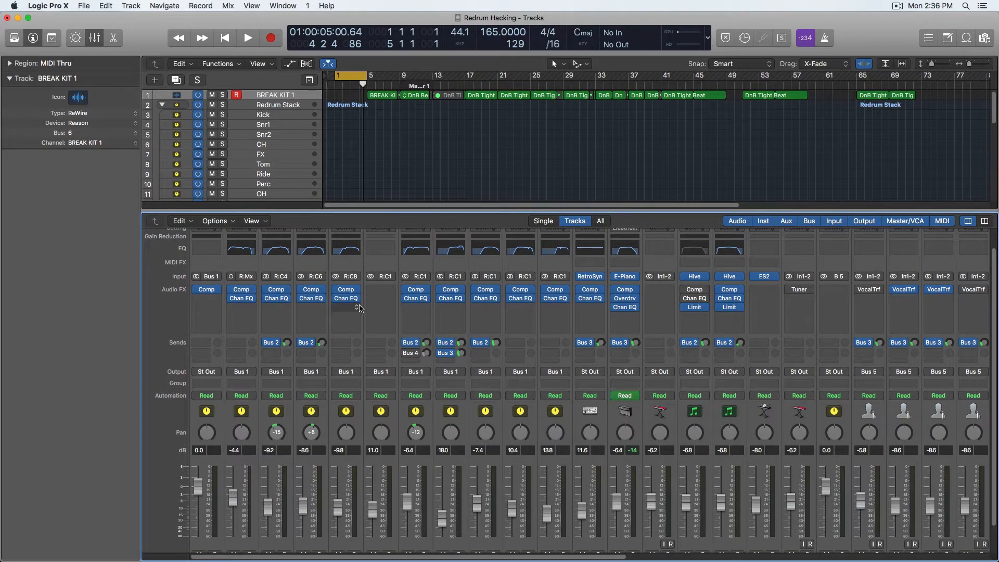
scroll(359, 307, "down", 1)
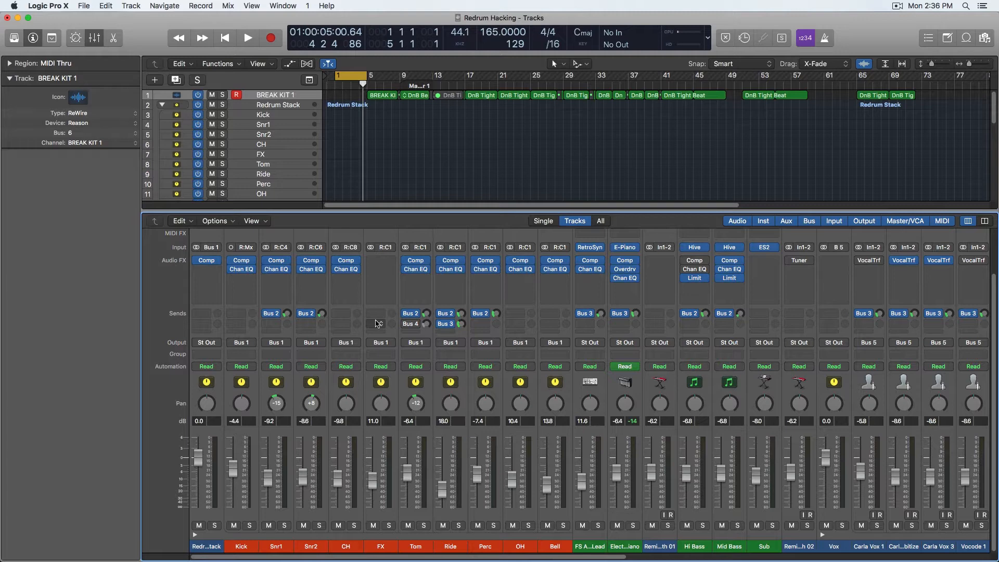
scroll(411, 369, "up", 1)
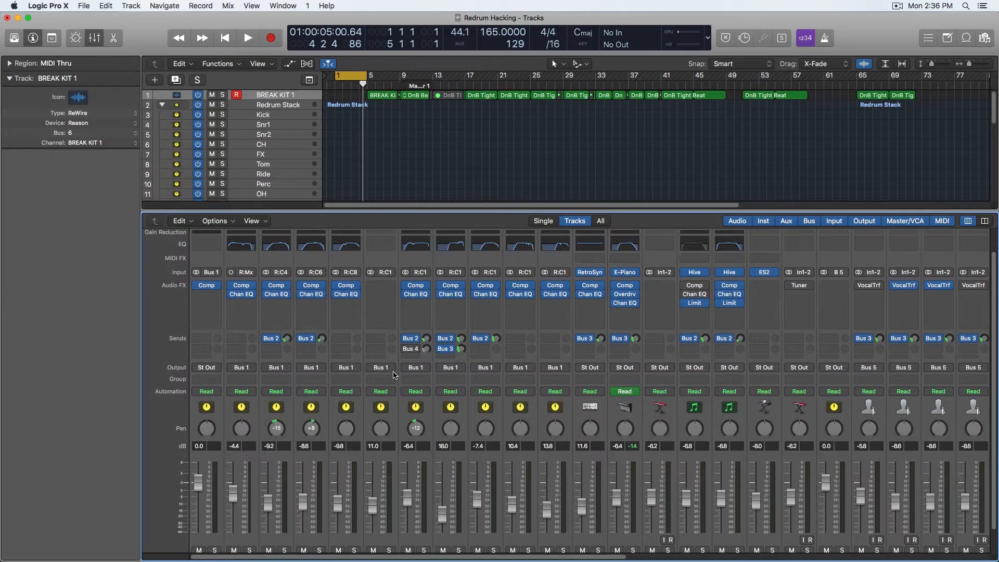
scroll(408, 372, "down", 1)
scroll(385, 370, "up", 2)
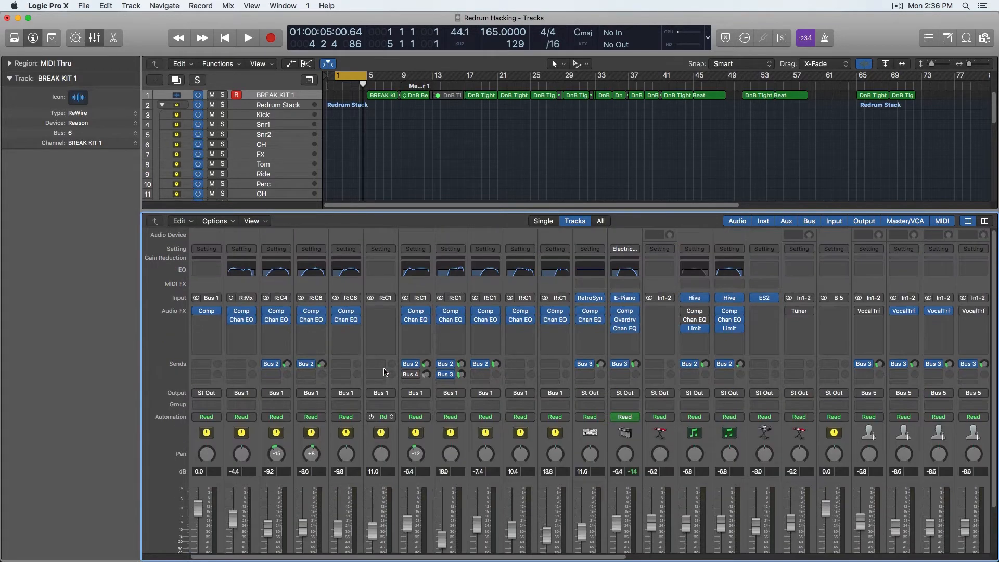
Examine the ReWire input assignments of the Kick and Snr1 channel strips, including the list of available Reason channels
scroll(383, 372, "down", 2)
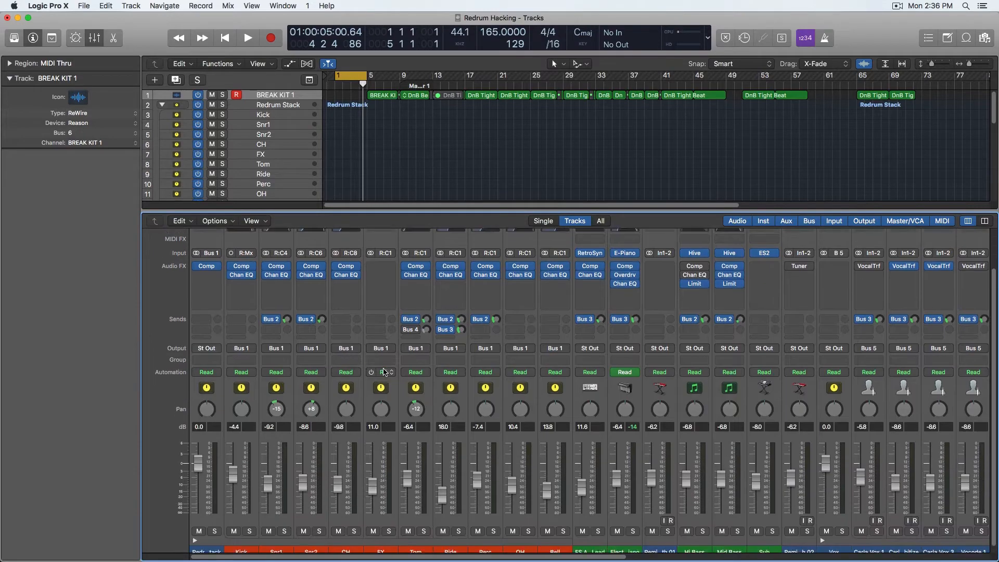
scroll(385, 371, "up", 2)
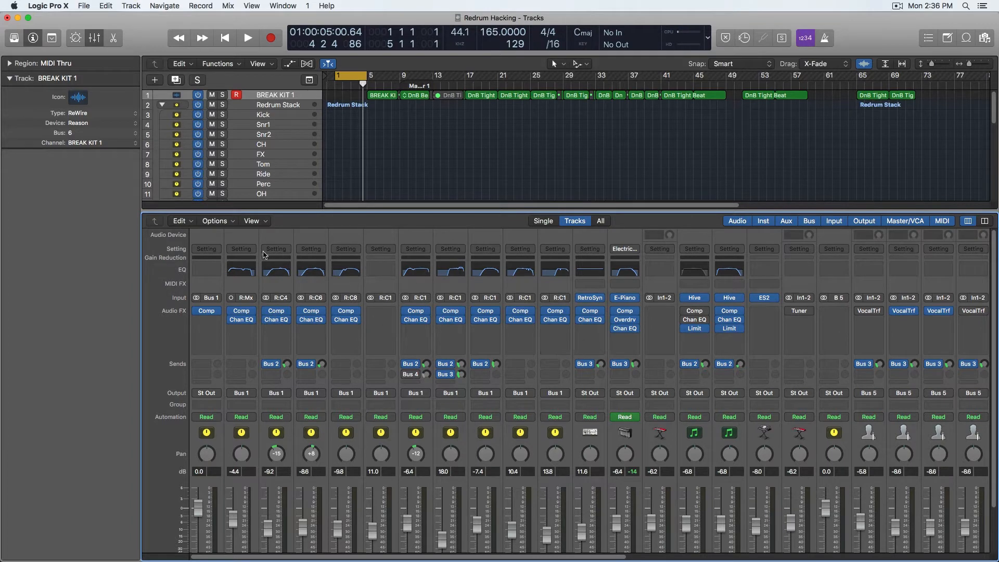
scroll(252, 324, "down", 2)
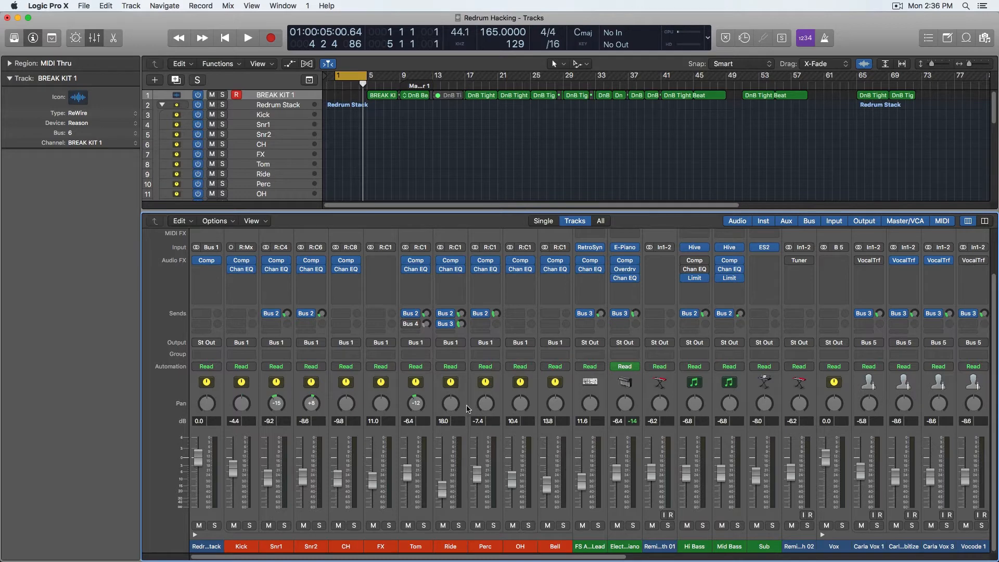
scroll(325, 431, "up", 2)
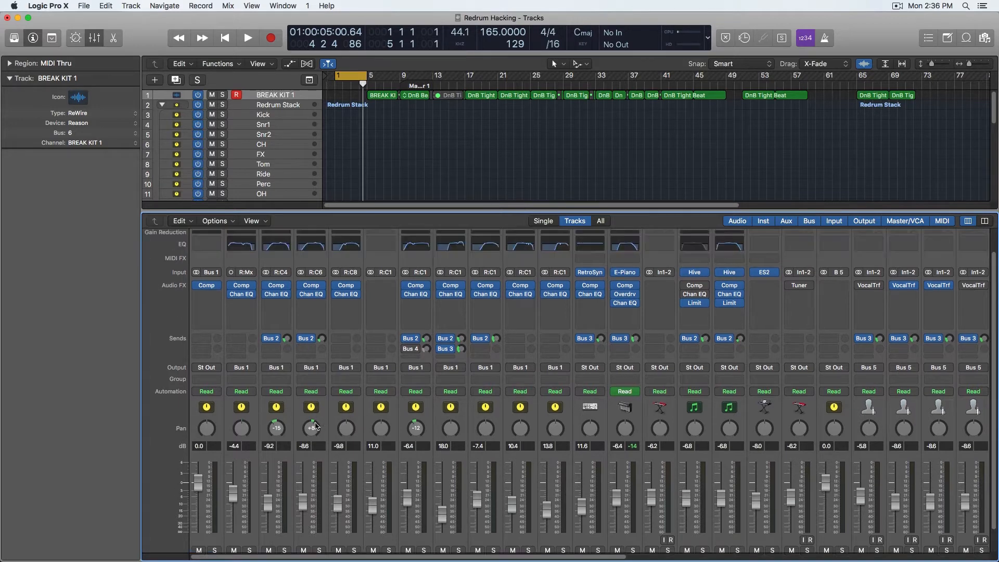
left_click(248, 299)
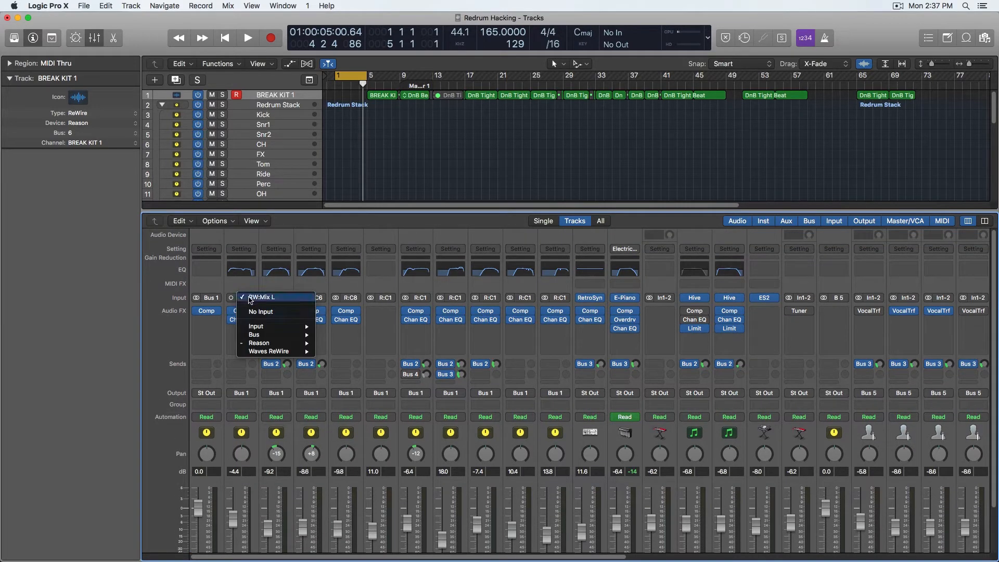
left_click(235, 298)
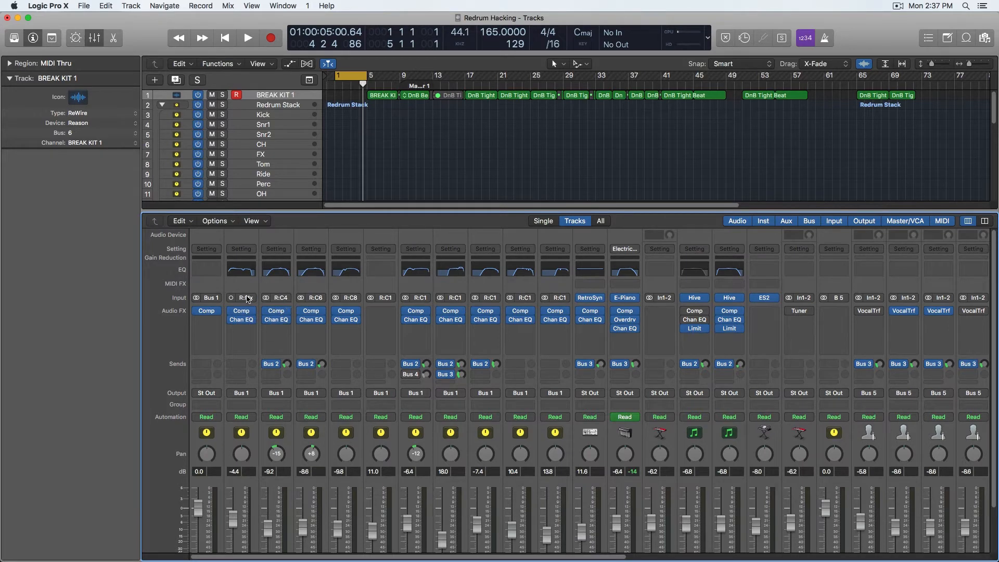
left_click(248, 300)
left_click(248, 279)
left_click(285, 299)
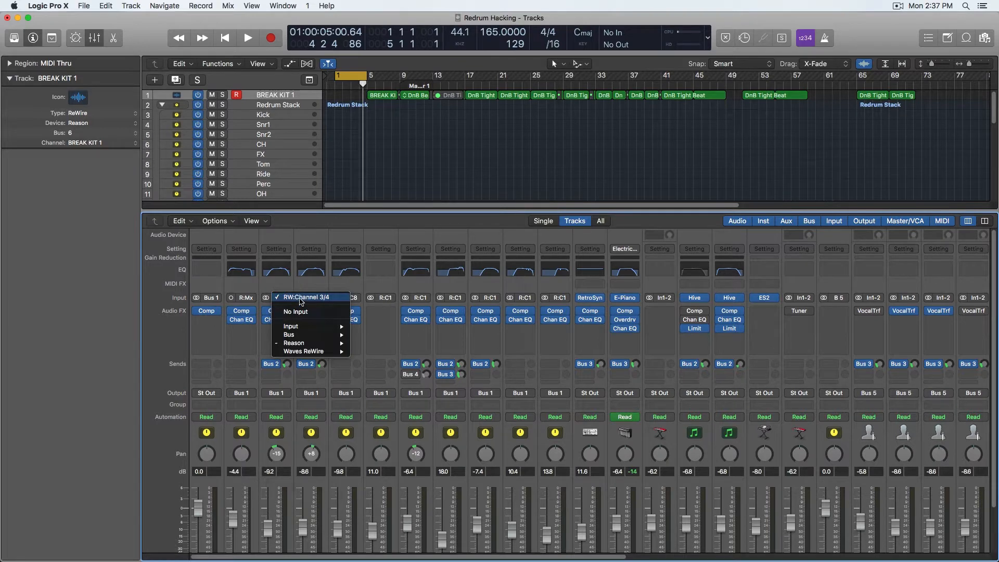
mouse_move(310, 345)
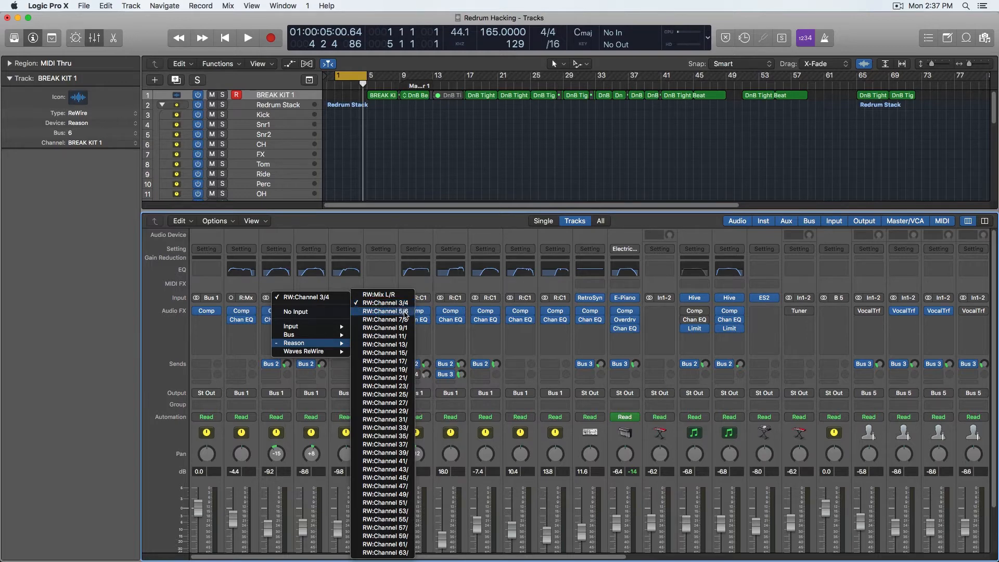
left_click(393, 270)
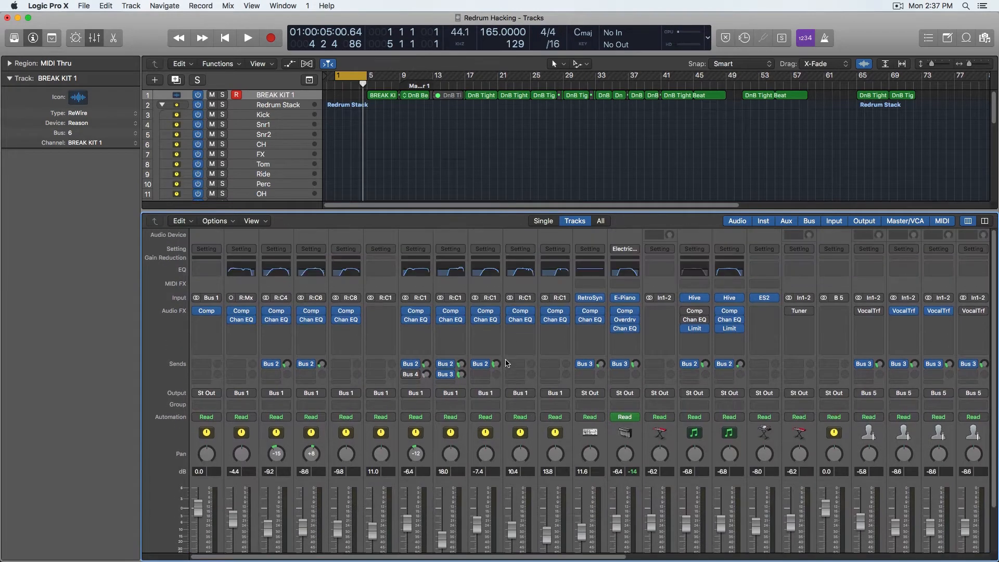
Compare the arrangement with and without the mixer, and look up the mixer's option for creating a new auxiliary channel strip
scroll(404, 361, "down", 3)
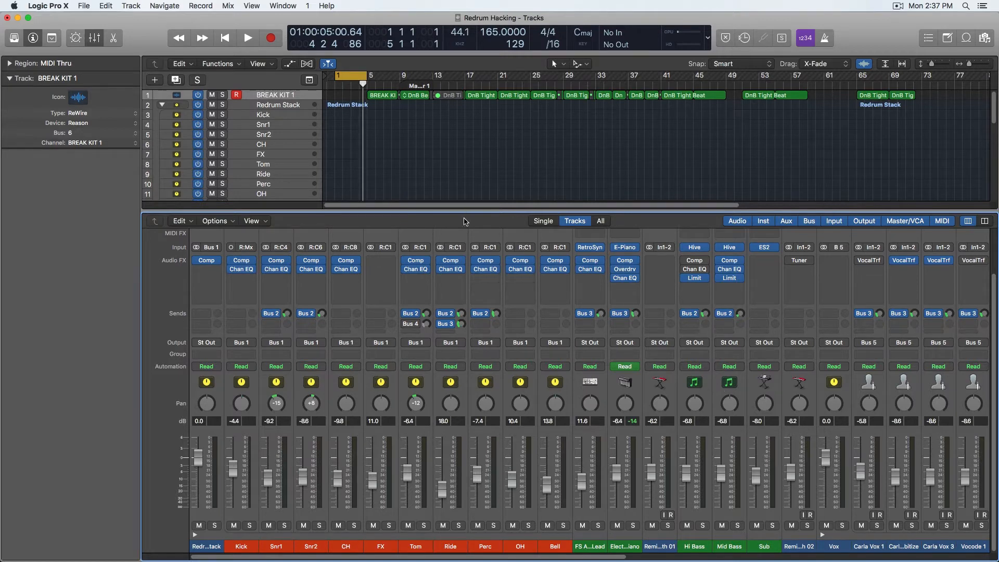
key("x")
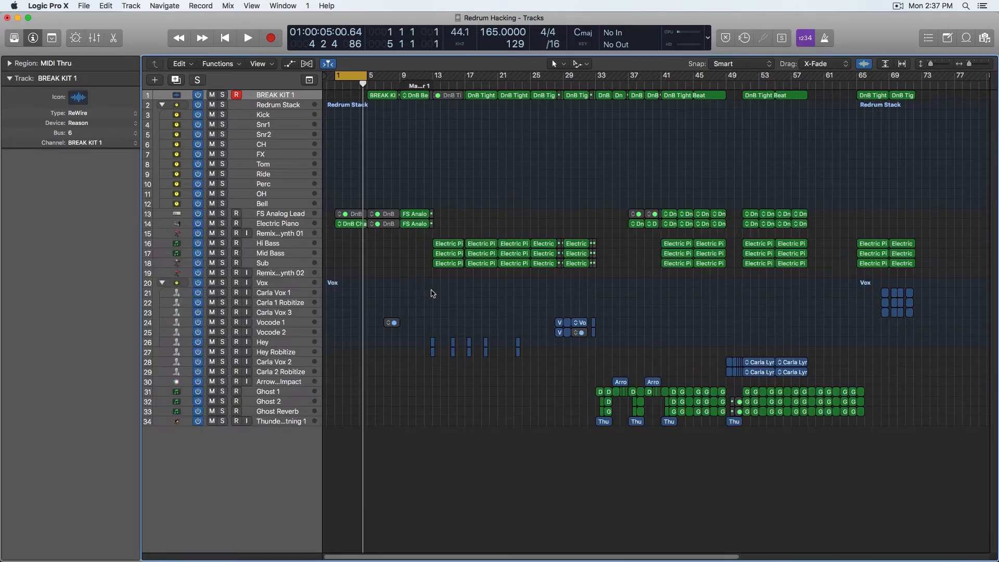
key("x")
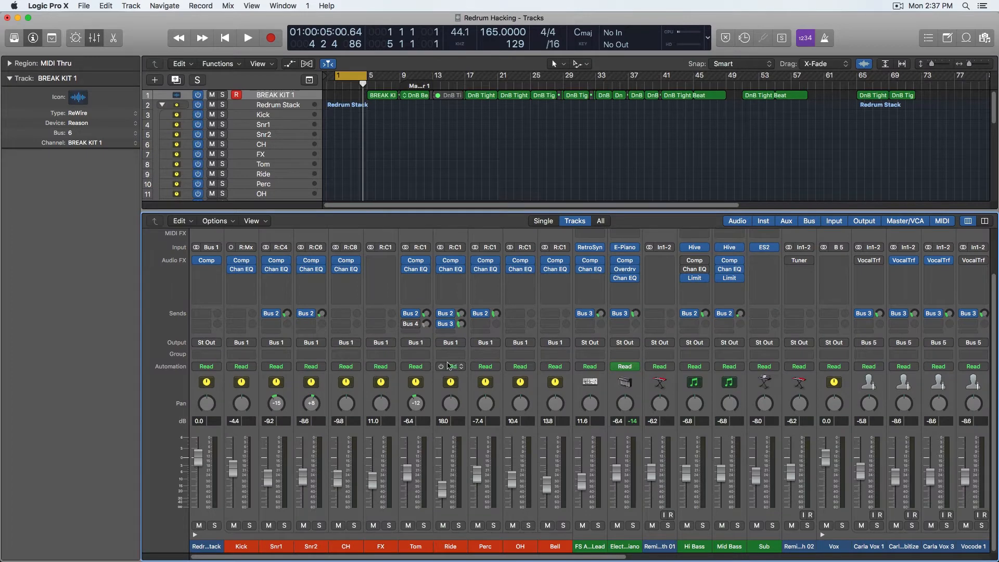
scroll(452, 370, "up", 3)
left_click(215, 221)
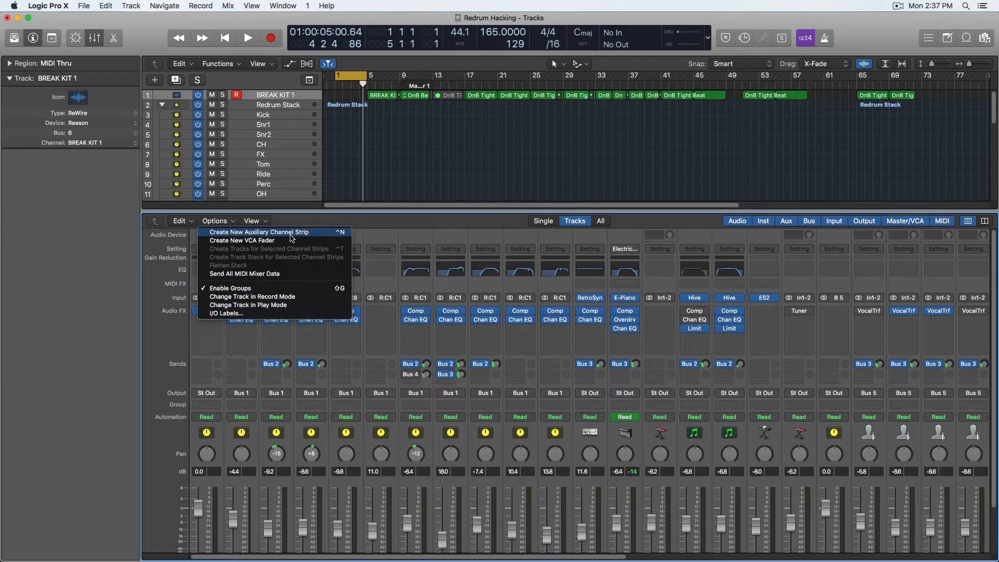
left_click(320, 220)
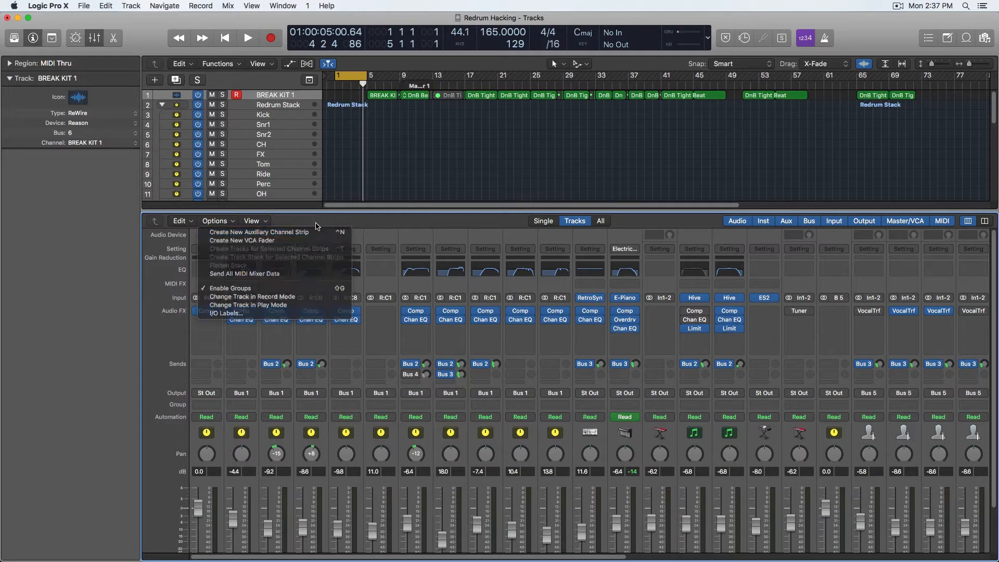
Select all the Redrum drum channel strips in the mixer, from Kick through Bell
scroll(300, 292, "down", 3)
scroll(276, 410, "up", 3)
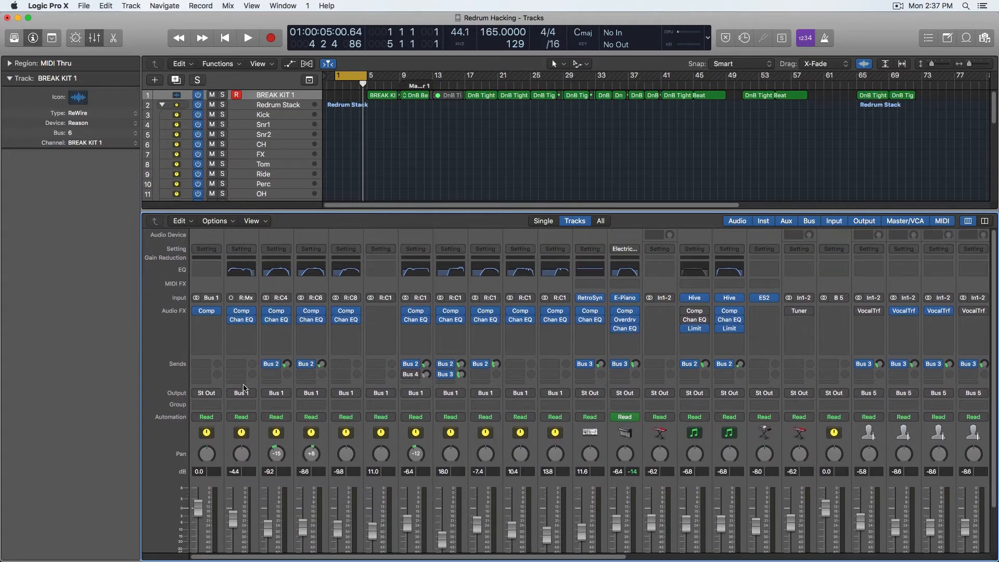
scroll(237, 328, "down", 3)
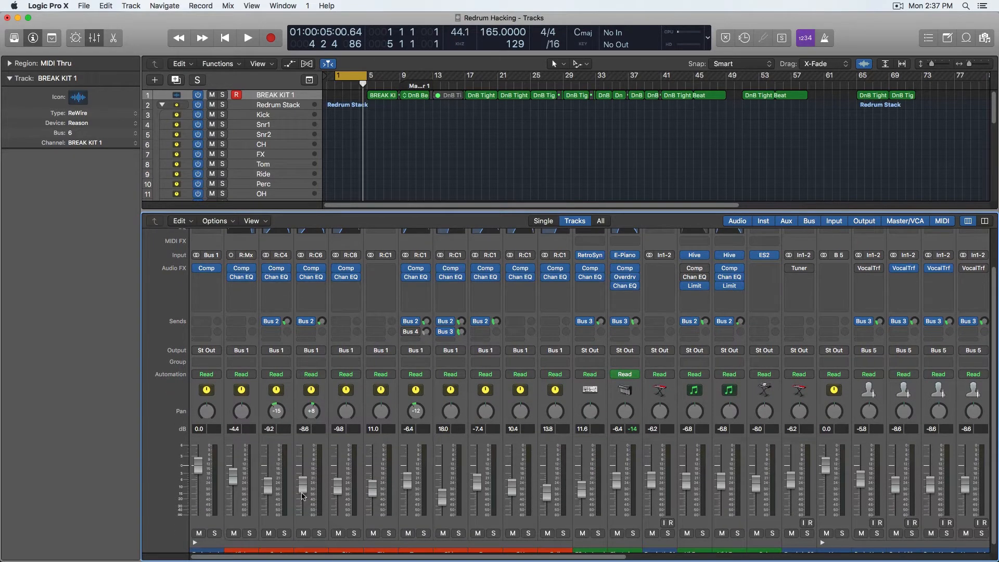
scroll(303, 496, "down", 1)
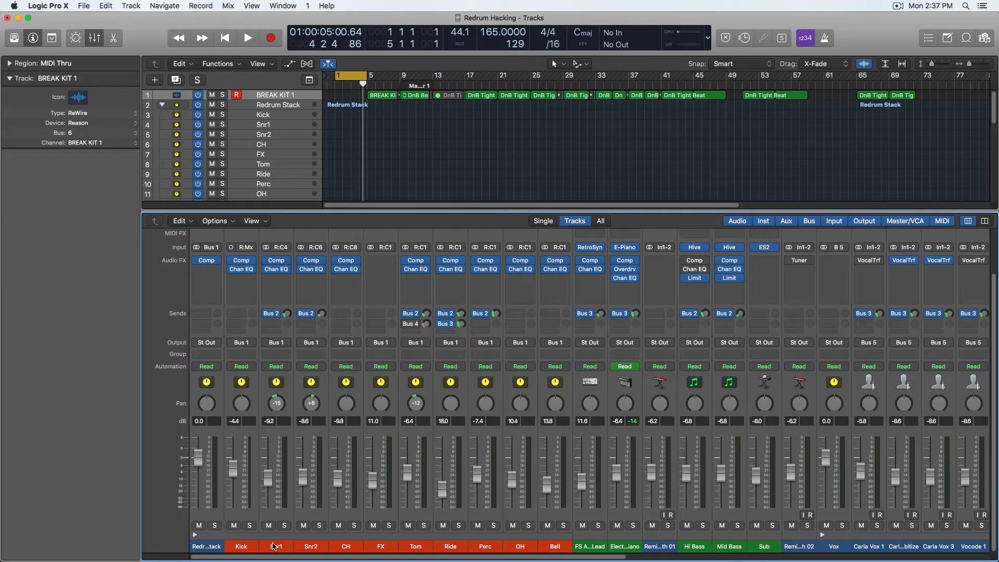
left_click_drag(244, 547, 553, 548)
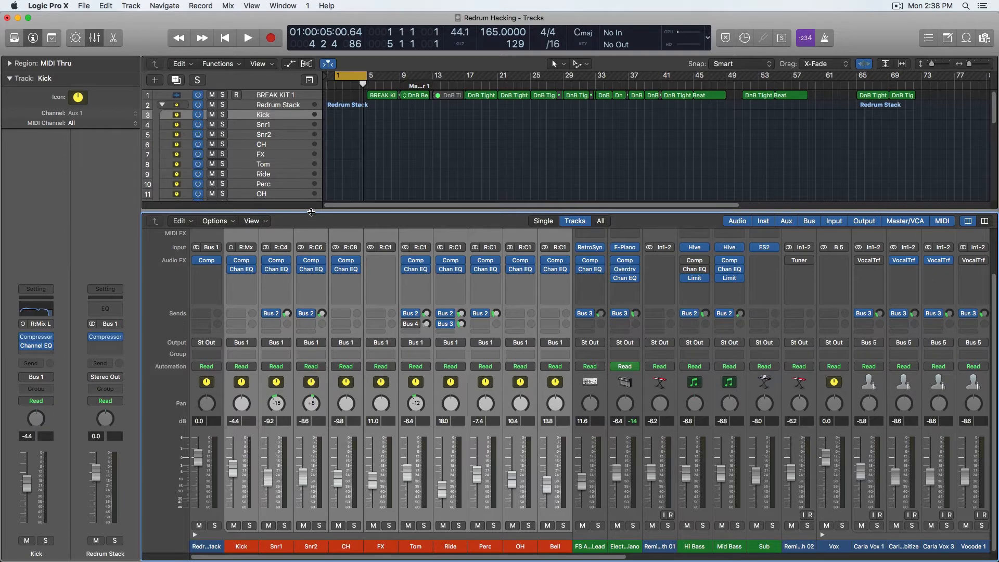
Hide the mixer and enlarge the tracks both vertically and horizontally around the Redrum Stack
key("x")
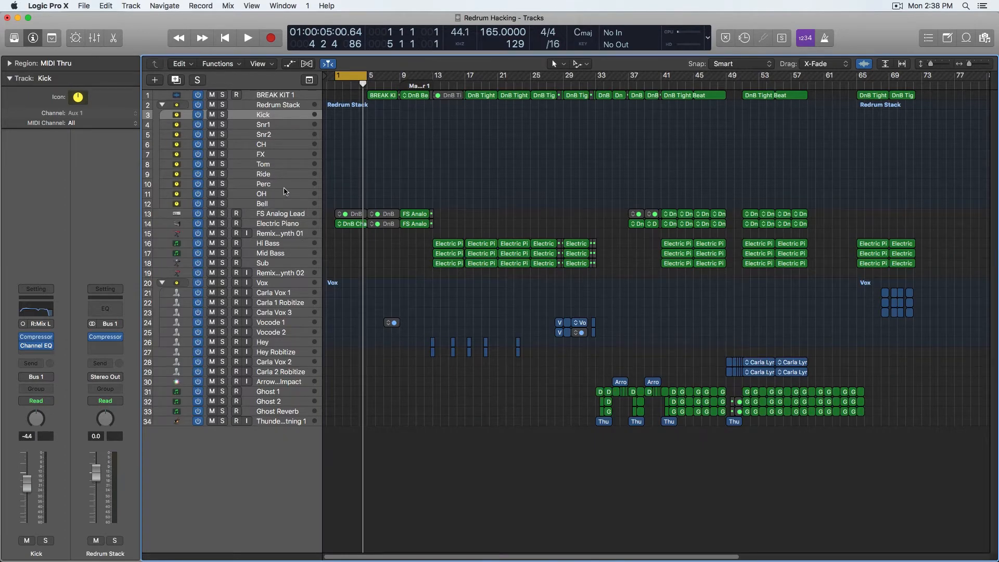
key("super+Down")
key("super+Down")
key("super+Down")
key("super+Right")
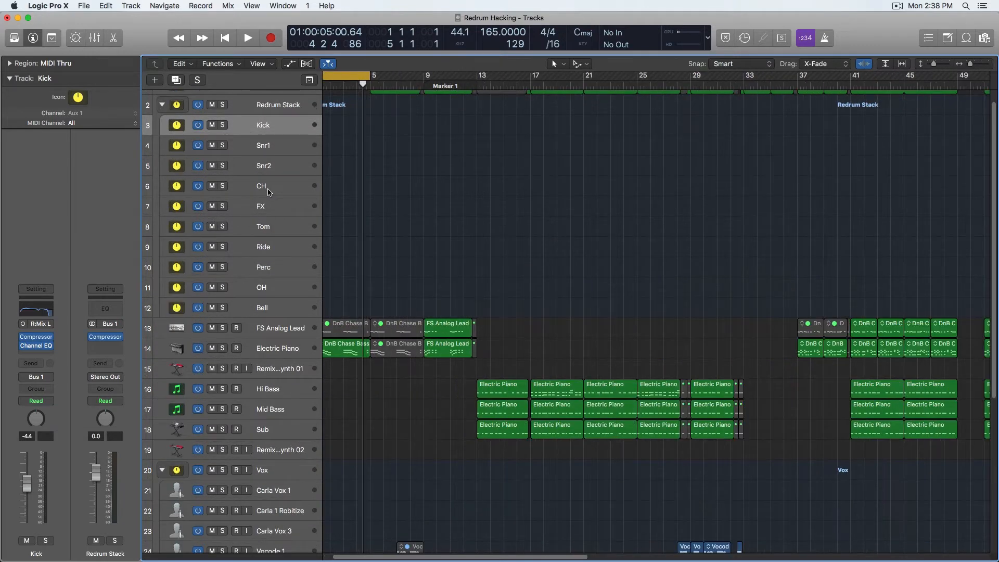
Inspect the channel strips of the Redrum Stack tracks one after another from Snr1 to Bell, ending on Kick
left_click(268, 144)
left_click(263, 170)
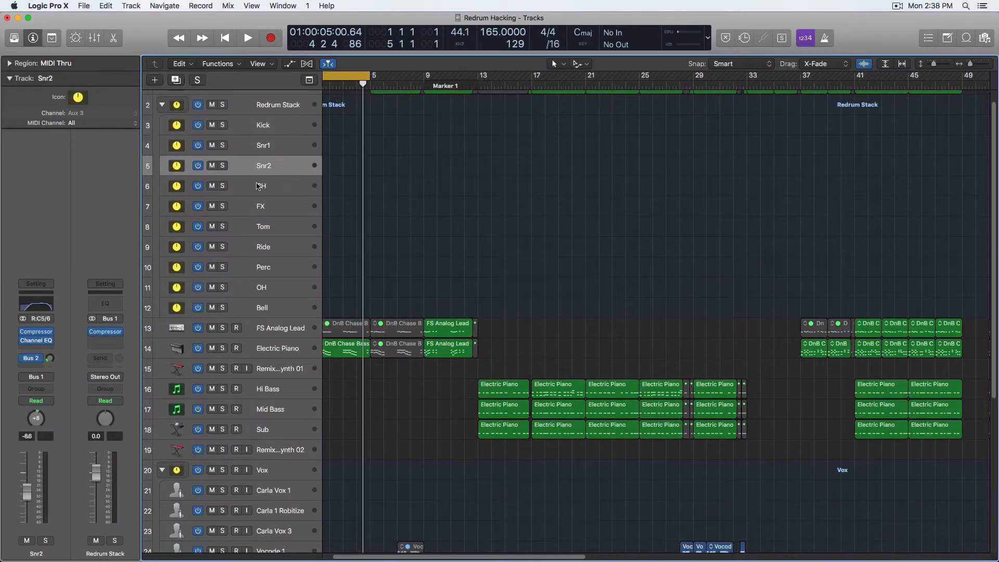
left_click(259, 187)
left_click(262, 209)
key("Down")
key("Down")
key("Down")
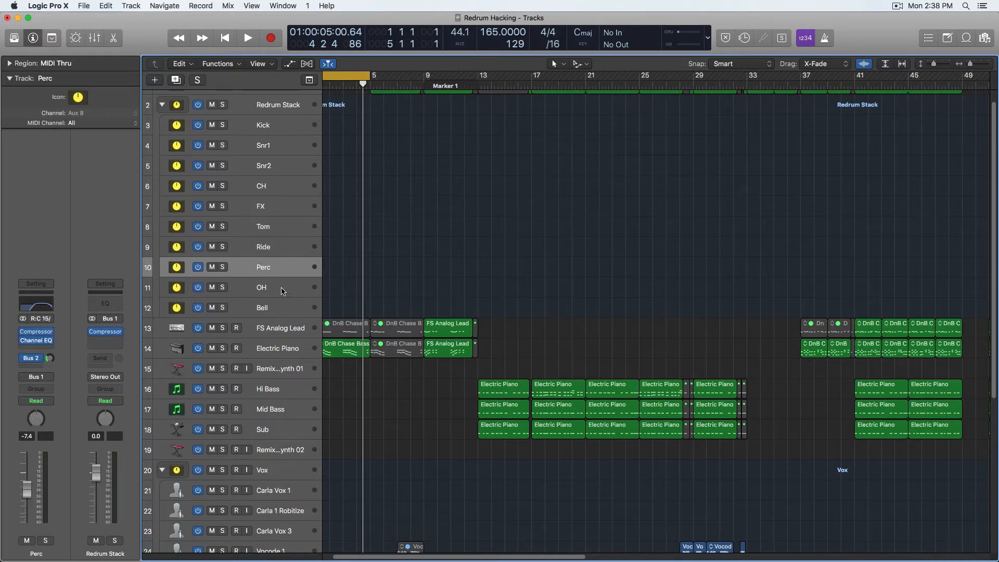
left_click(266, 310)
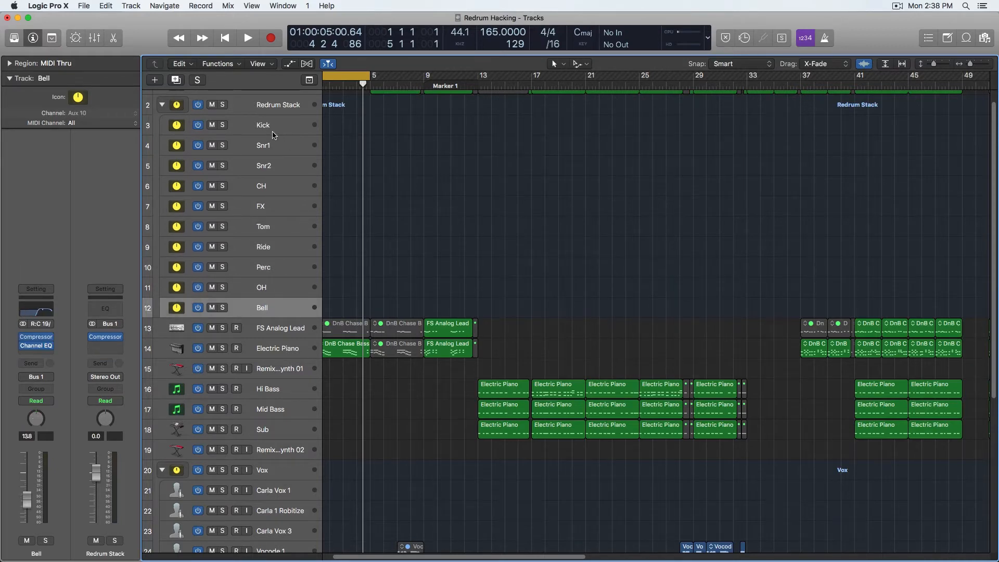
left_click(273, 133)
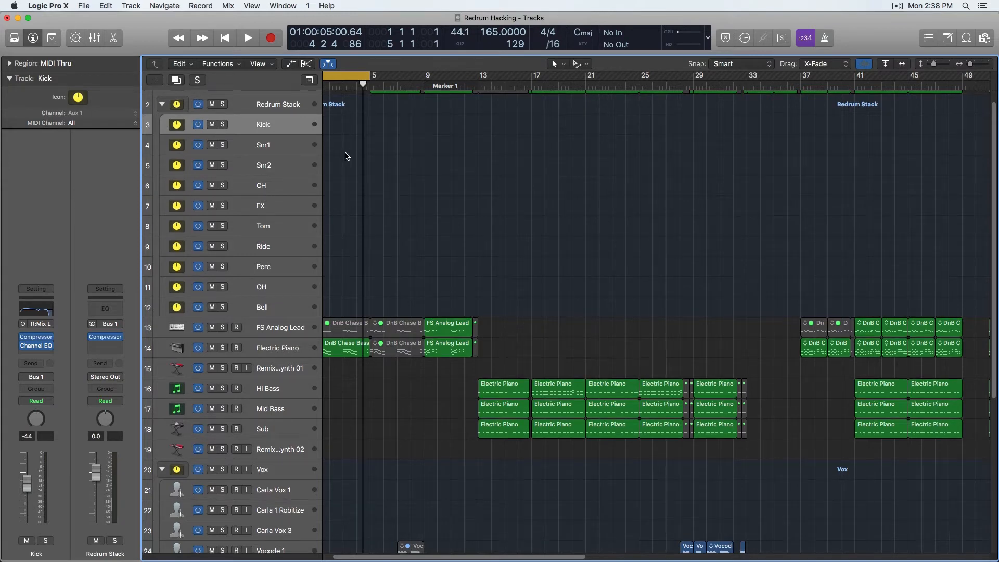
Review the project's bounce settings with the mode set to Realtime, and close them without bouncing
scroll(343, 172, "up", 5)
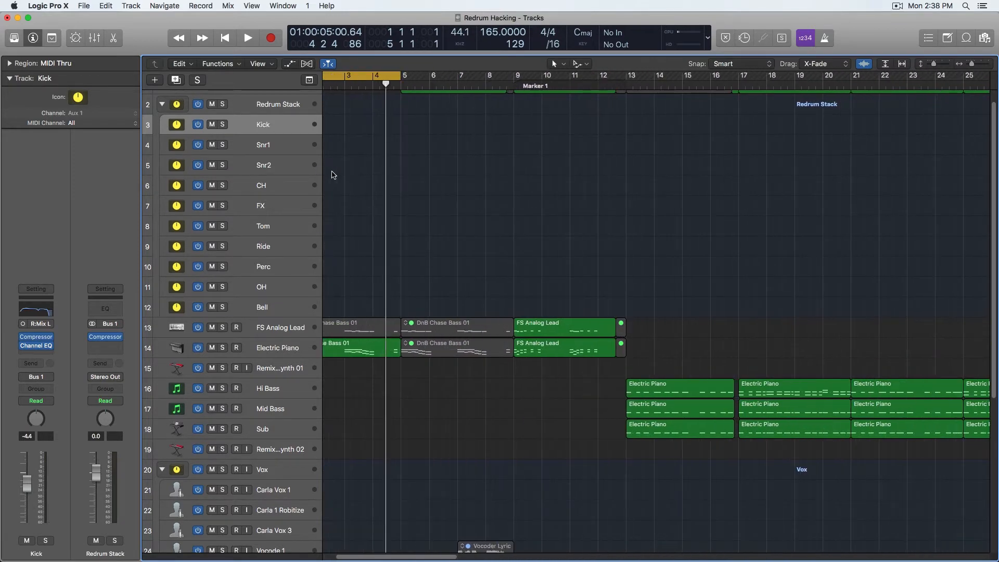
scroll(339, 174, "left", 2)
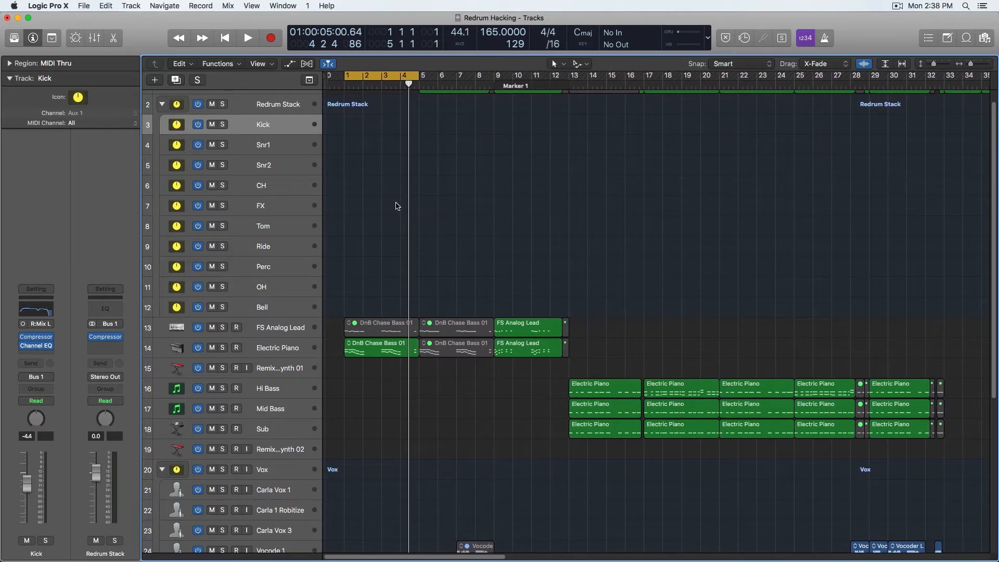
left_click(48, 6)
left_click(257, 108)
key("super+b")
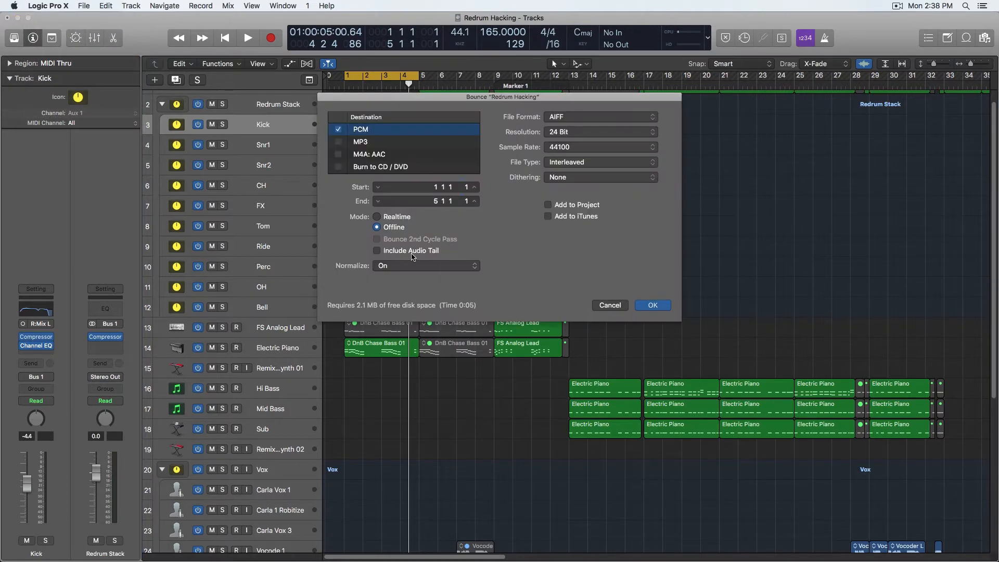
left_click(377, 217)
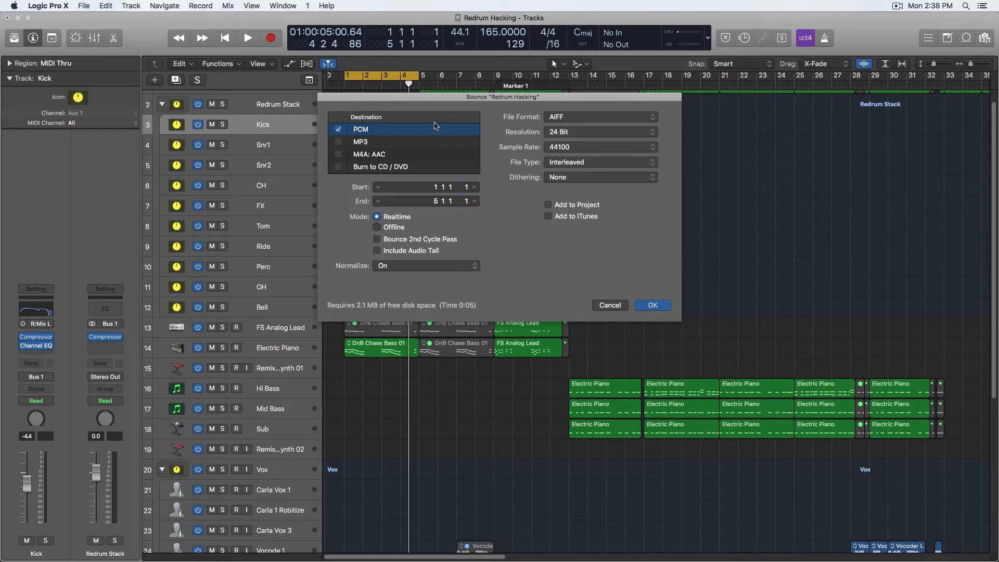
left_click(614, 306)
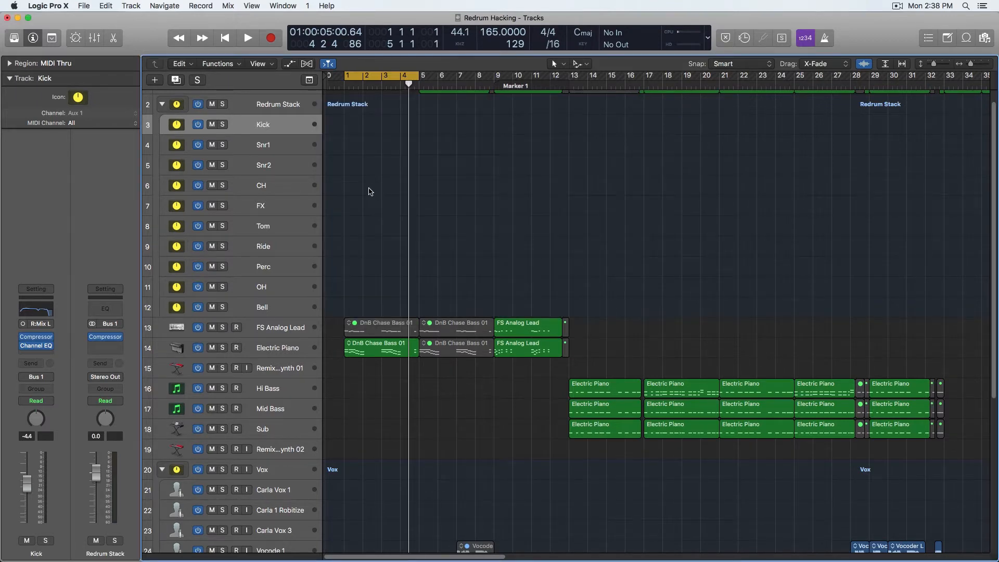
Widen the track headers to reveal their volume and pan controls, and enlarge the tracks around the Redrum Stack
scroll(370, 190, "up", 3)
scroll(376, 195, "left", 2)
scroll(377, 196, "up", 2)
scroll(386, 201, "left", 2)
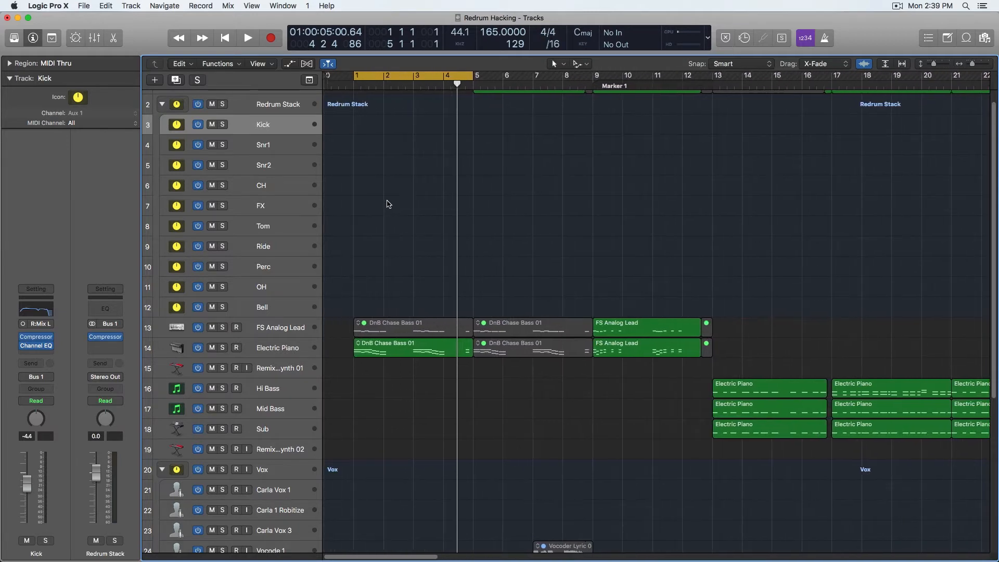
scroll(385, 203, "up", 2)
scroll(385, 207, "up", 1)
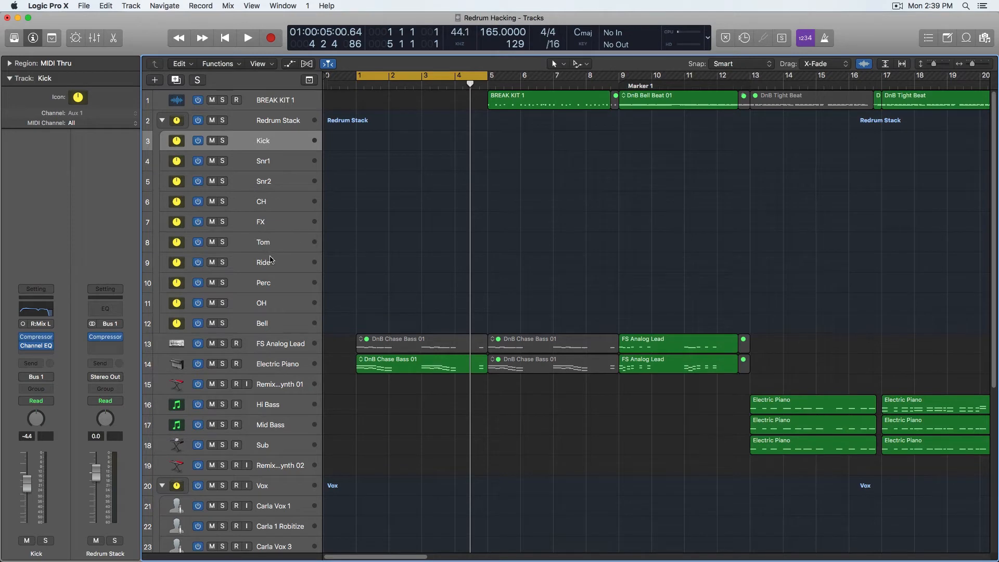
scroll(263, 190, "down", 3)
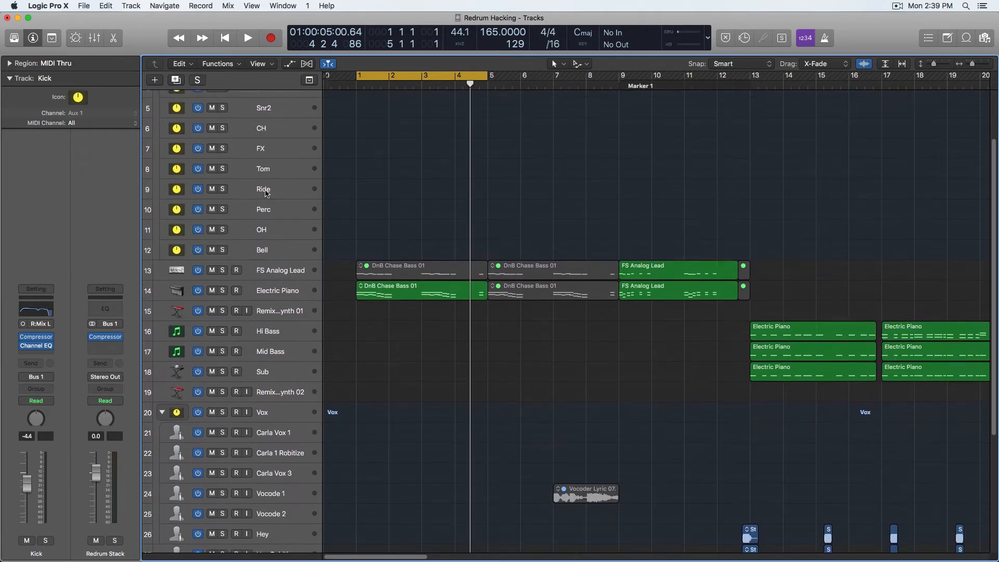
left_click_drag(321, 139, 354, 143)
key("super+Down")
key("super+Down")
key("super+Down")
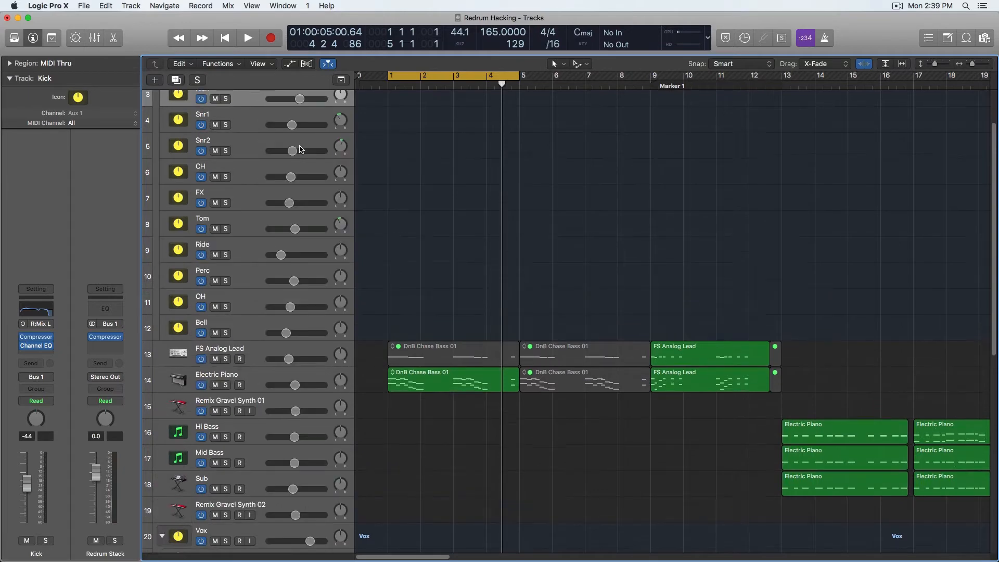
key("super+Right")
key("super+Right")
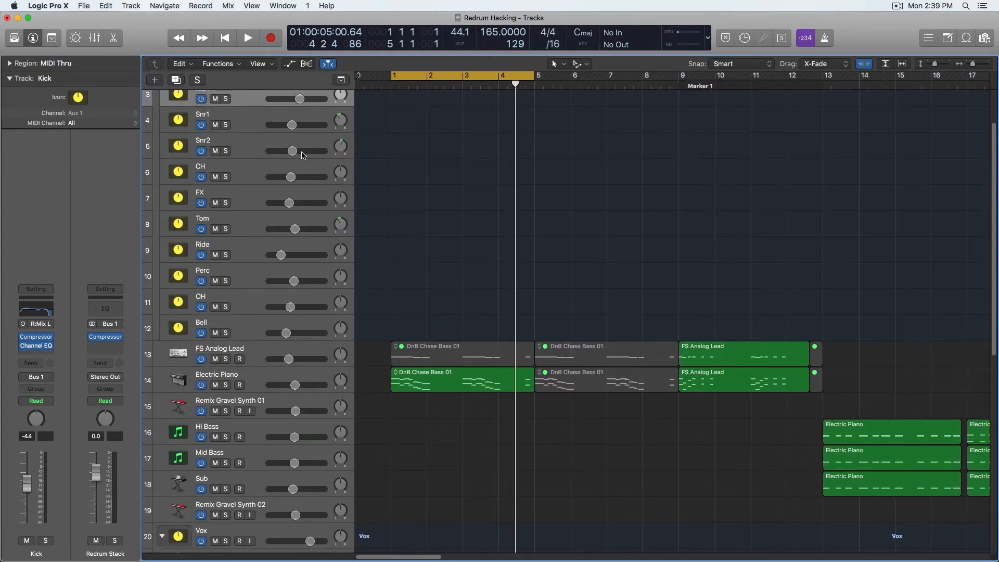
scroll(302, 156, "up", 3)
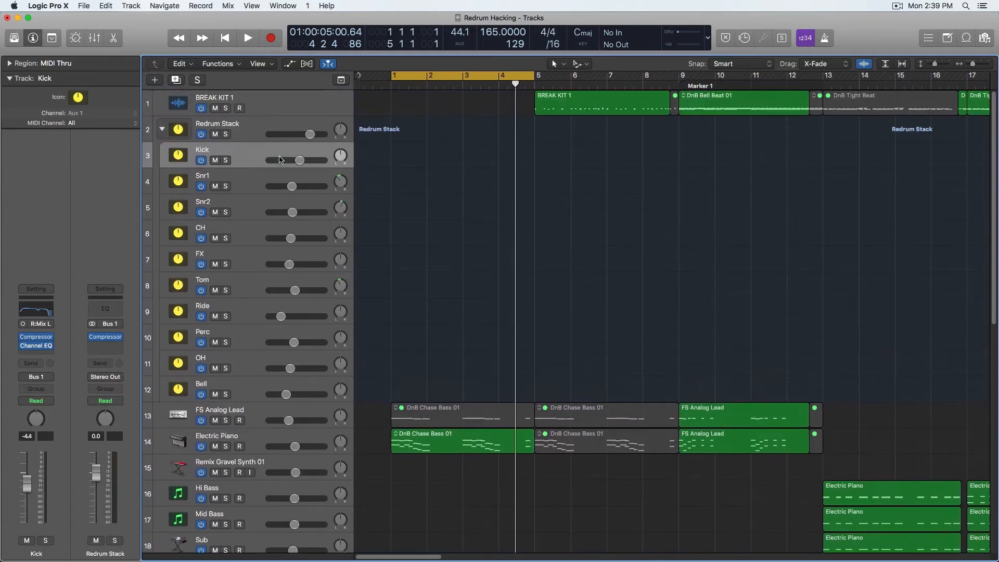
Inspect the channel strips of the Redrum Stack and Remix Gravel Synth 01 tracks
key("Up")
scroll(305, 208, "down", 5)
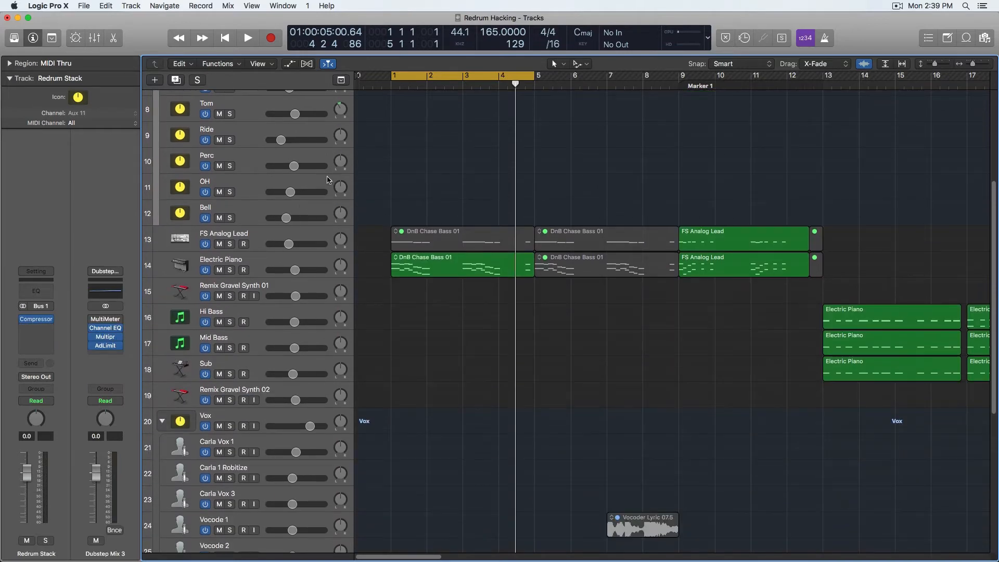
left_click(271, 289)
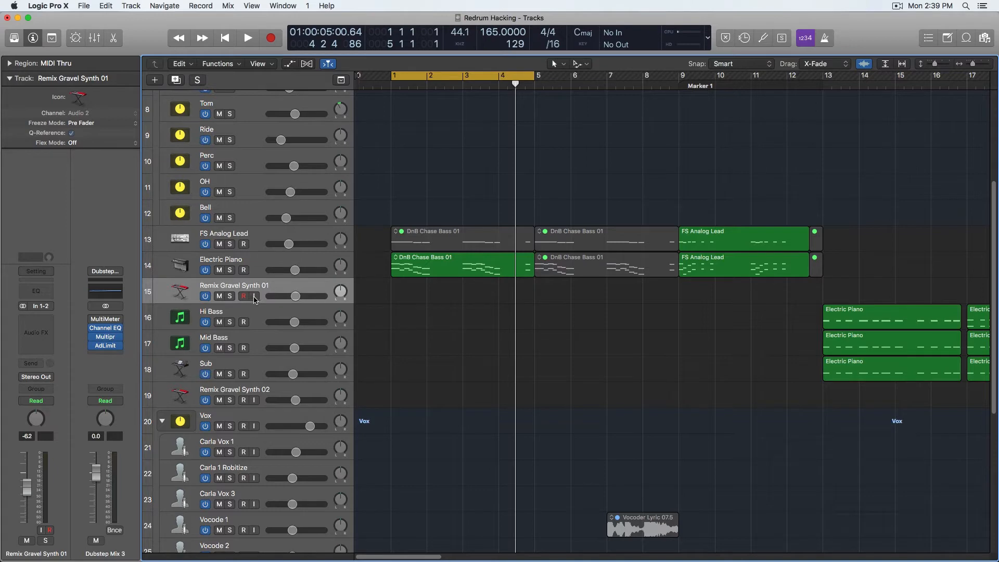
scroll(258, 283, "up", 5)
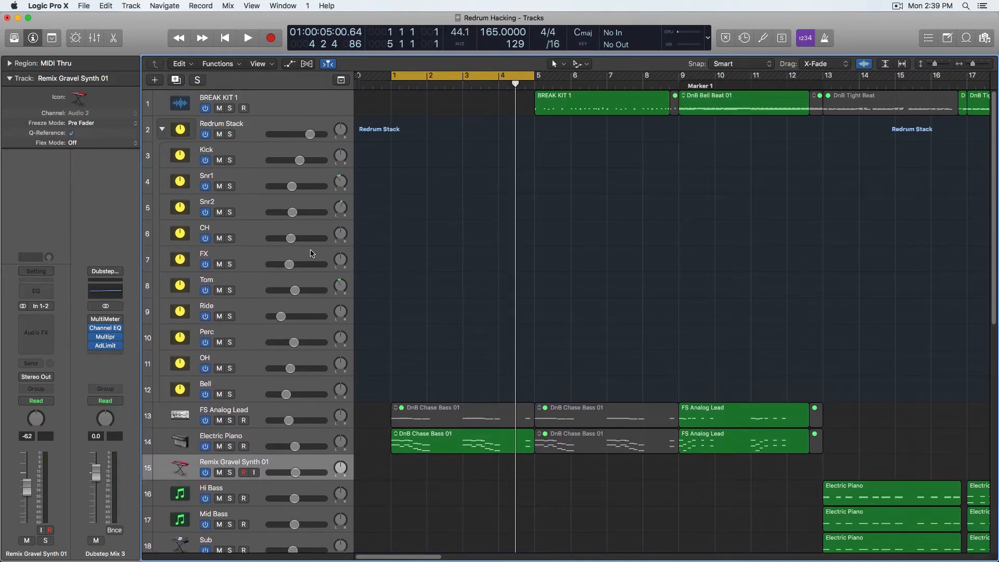
Review the Redrum channels' inputs, effects, sends and faders in the mixer, and hide it again
key("x")
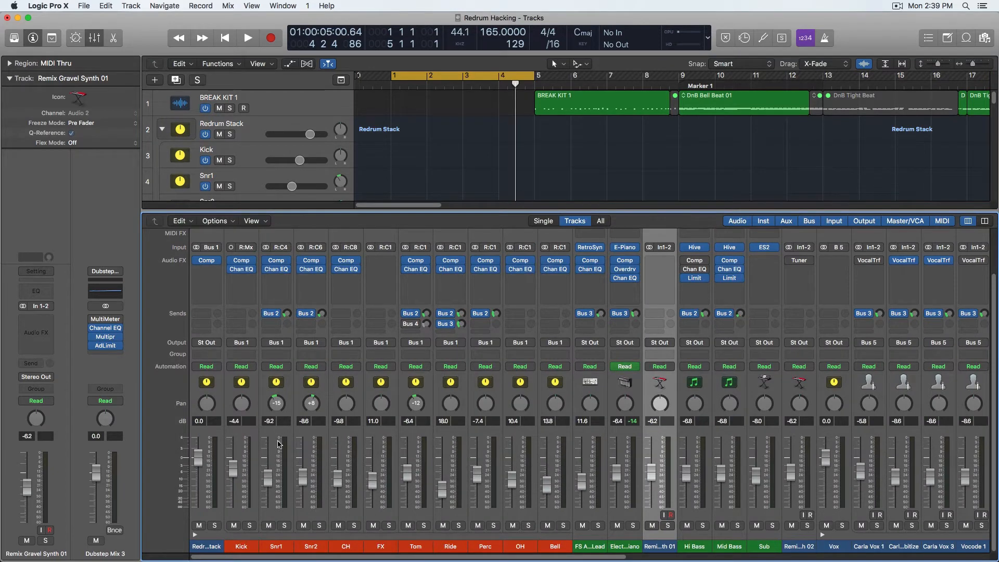
scroll(279, 444, "up", 3)
scroll(413, 401, "up", 3)
key("x")
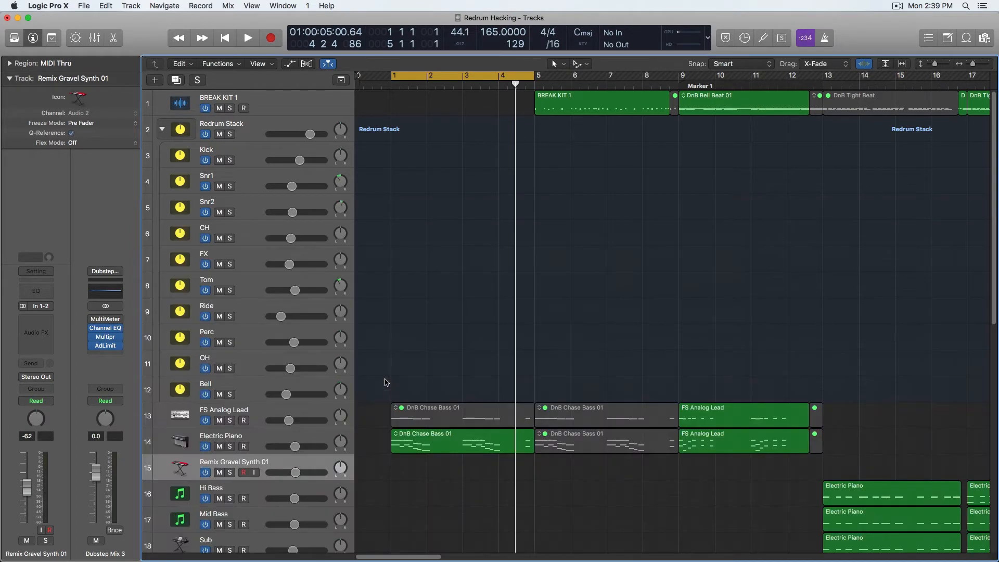
Select the tracks from Kick to Bell, look through their track commands without applying any, and reselect the Redrum Stack
left_click(266, 128)
left_click(255, 151)
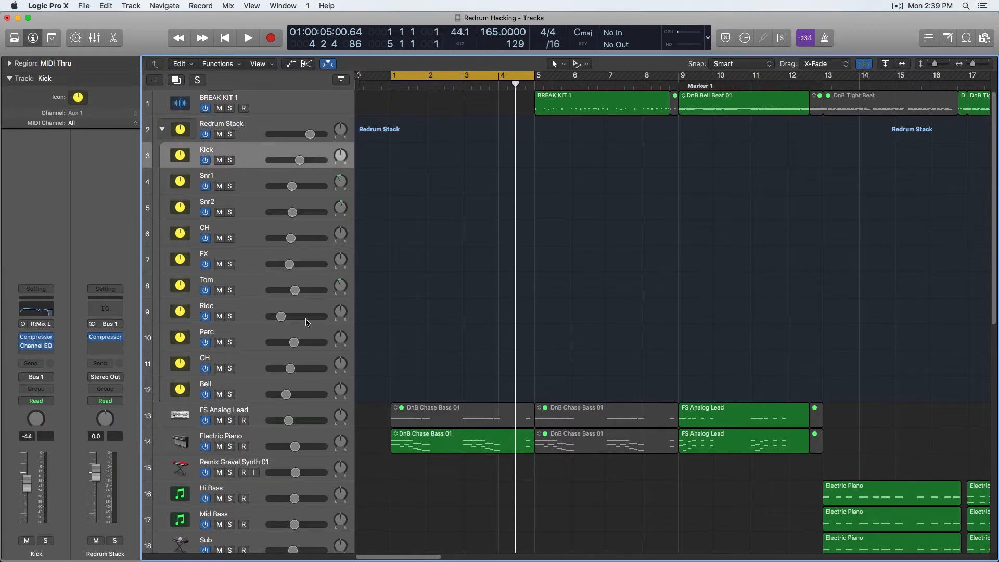
left_click(254, 384, "shift")
right_click(243, 153)
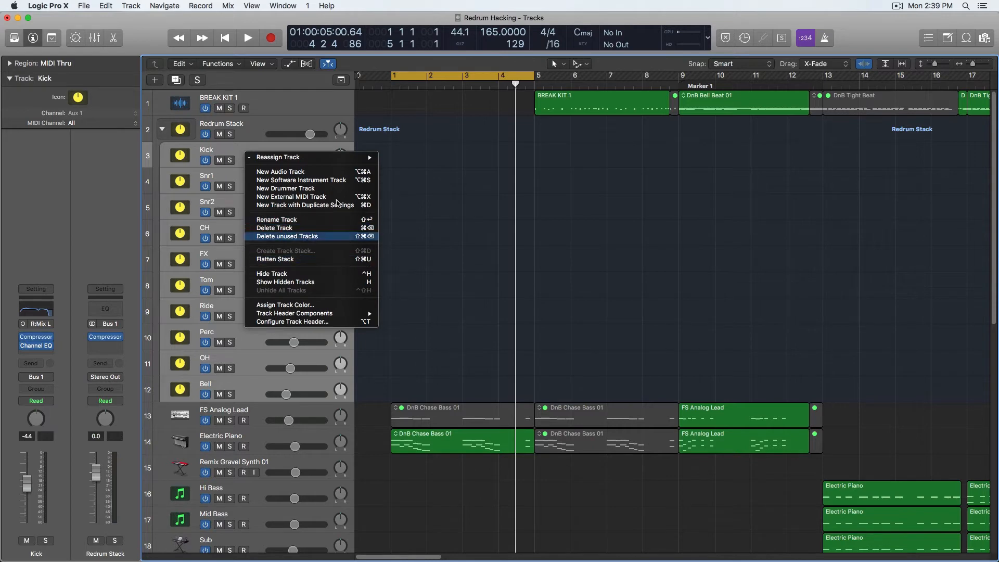
left_click(461, 141)
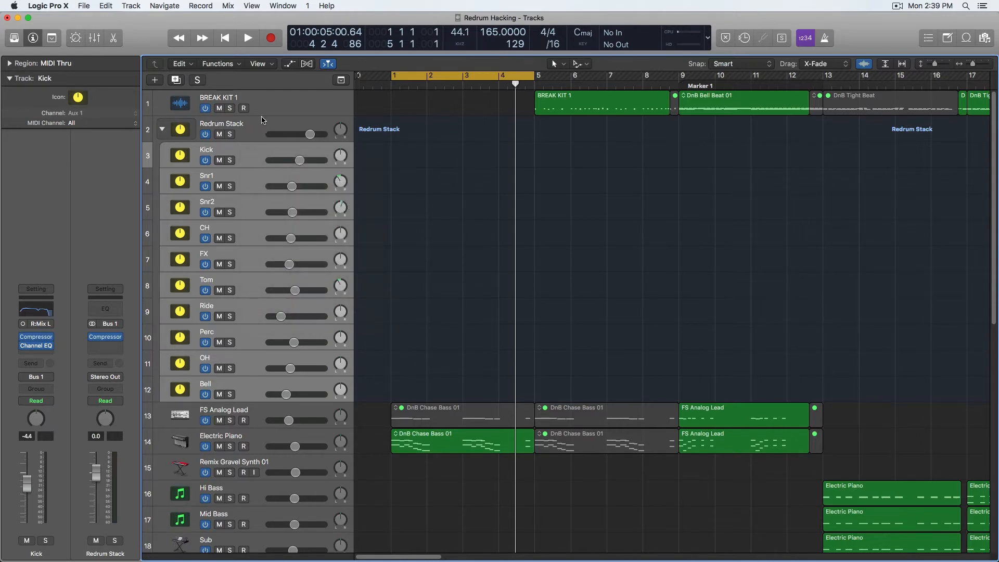
left_click(248, 130)
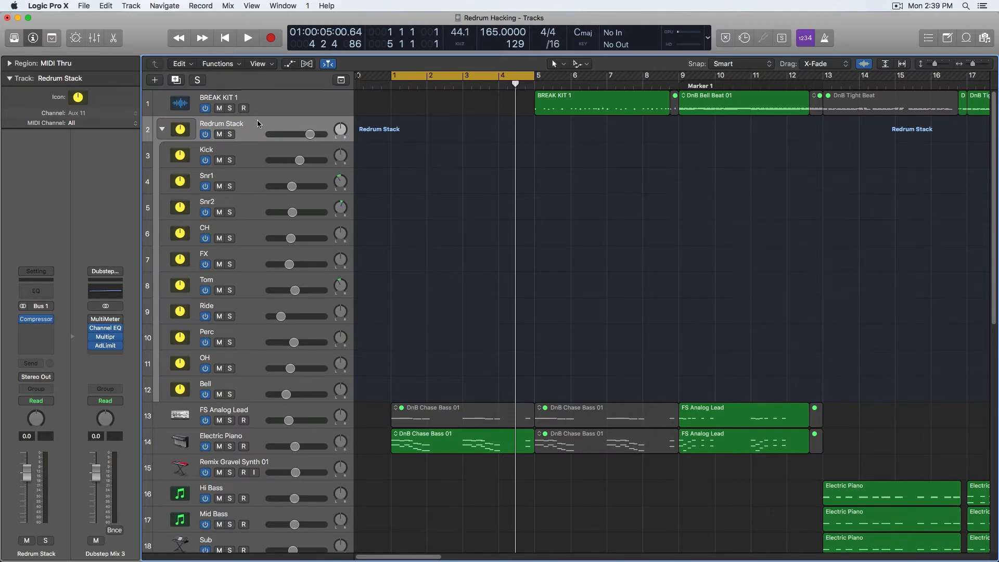
Select the BREAK KIT 1 track and open its BREAK KIT 1 region at bar 5 in the Piano Roll
scroll(412, 186, "right", 3)
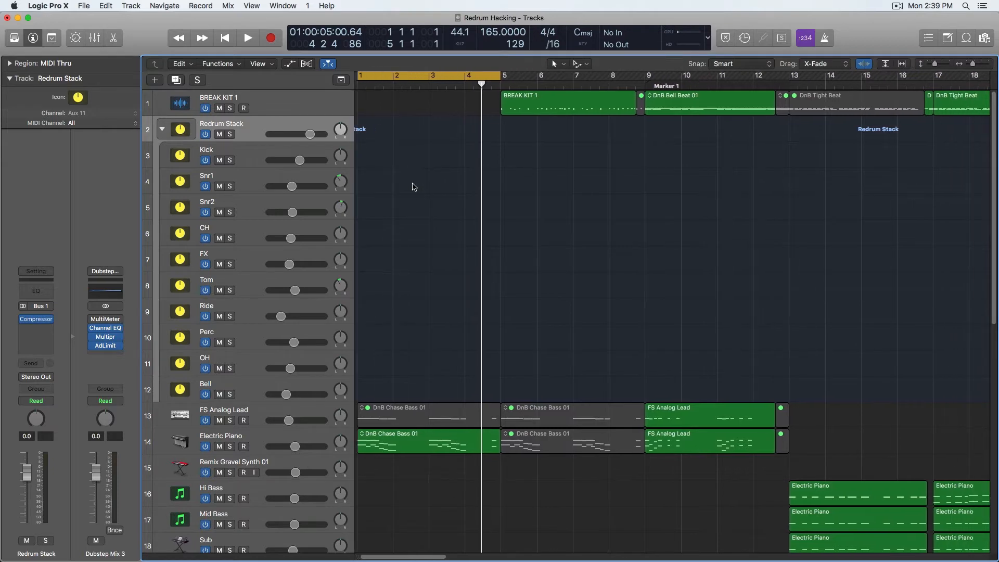
scroll(411, 186, "left", 3)
scroll(407, 190, "up", 1)
scroll(408, 192, "up", 3)
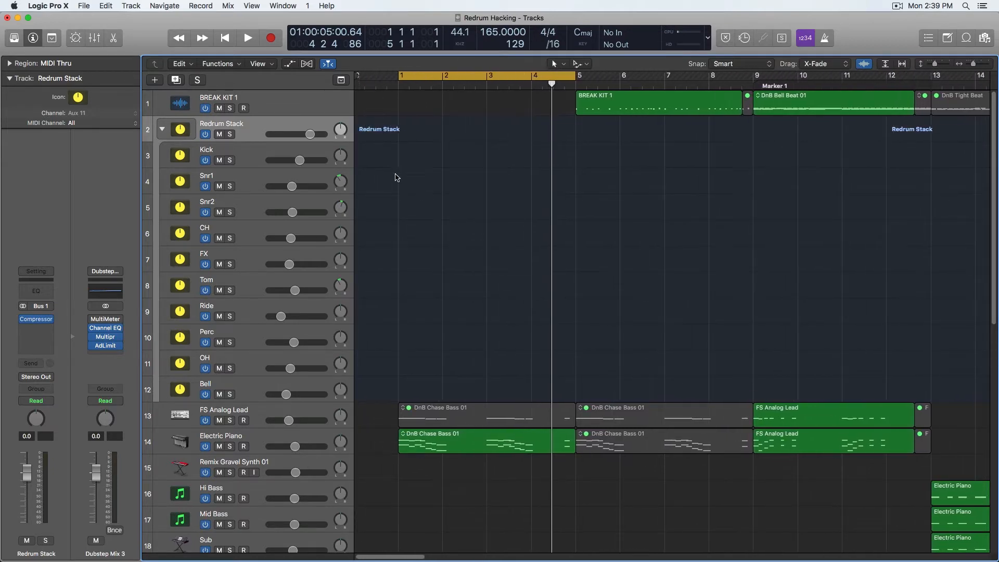
left_click(292, 110)
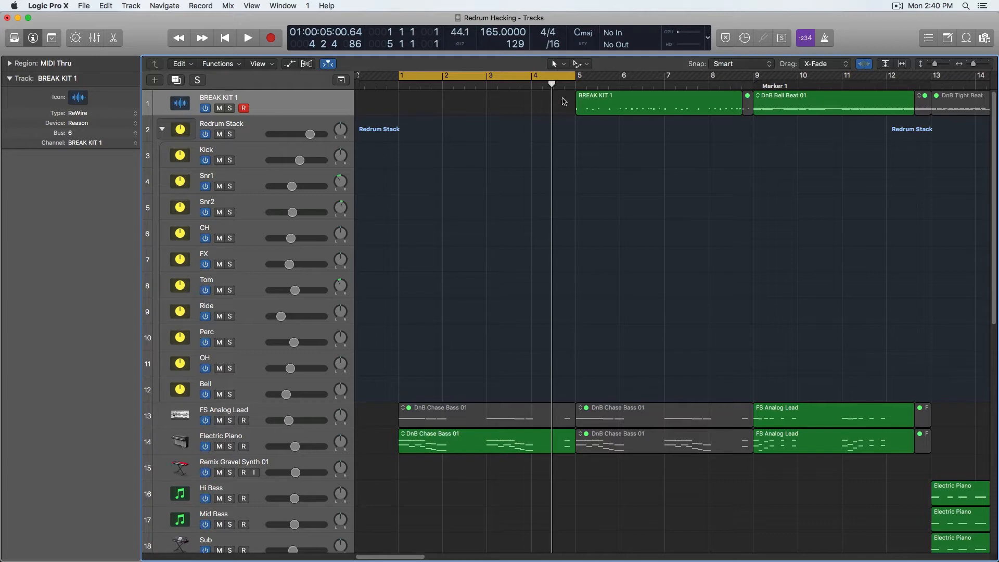
left_click(597, 101)
key("p")
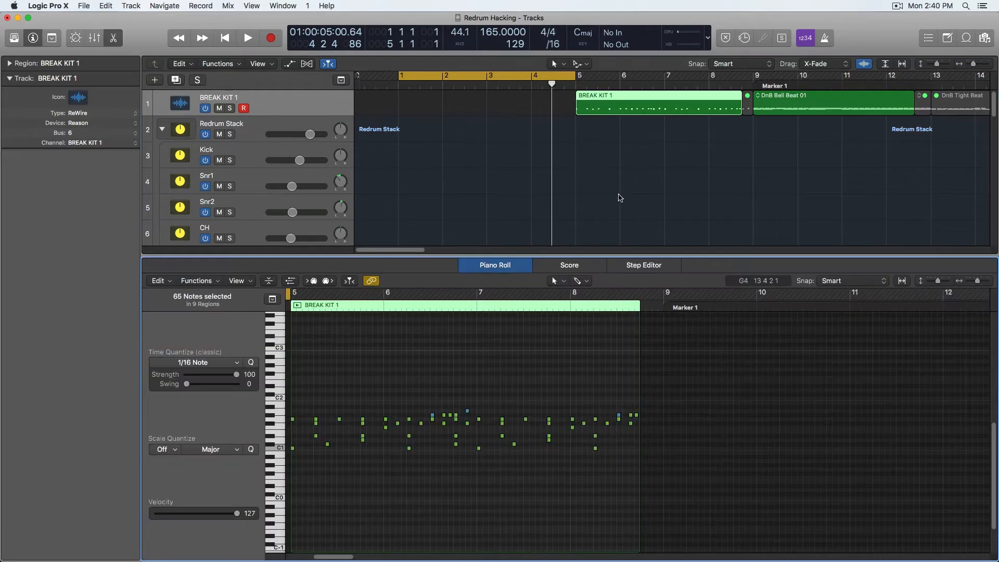
Turn on MIDI Out in the Piano Roll for the BREAK KIT 1 region, deselect its notes, and close the editor
left_click_drag(382, 391, 374, 449)
left_click(327, 282)
left_click(369, 350)
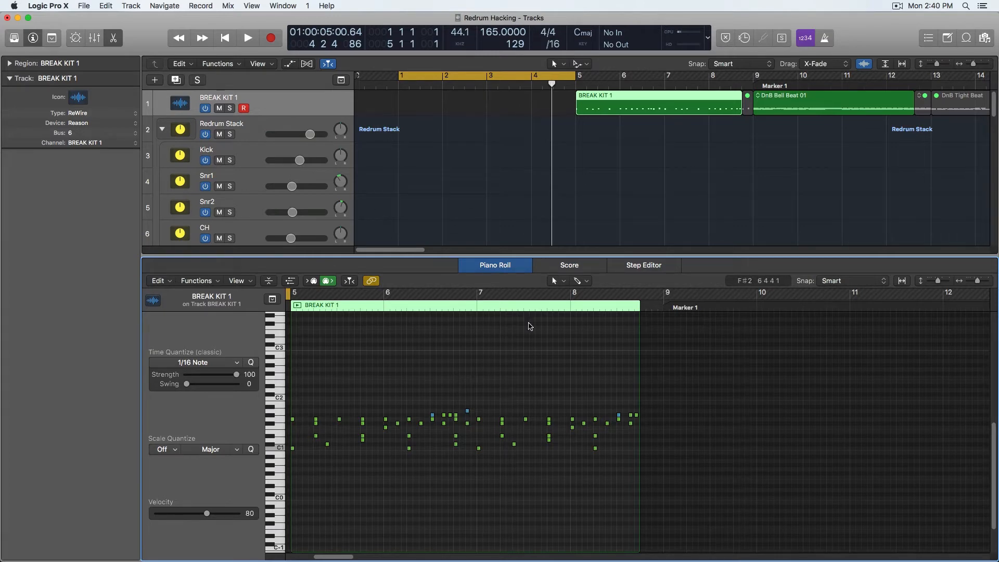
key("x")
key("x")
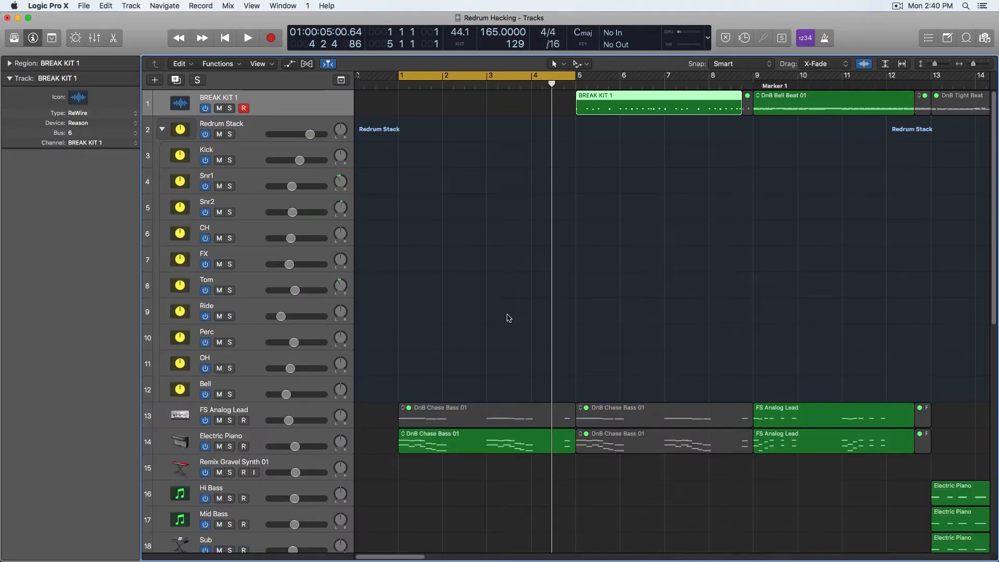
Switch to Reason and flip the rack around to show the cabling on the back of the Redrum
key("super+Right")
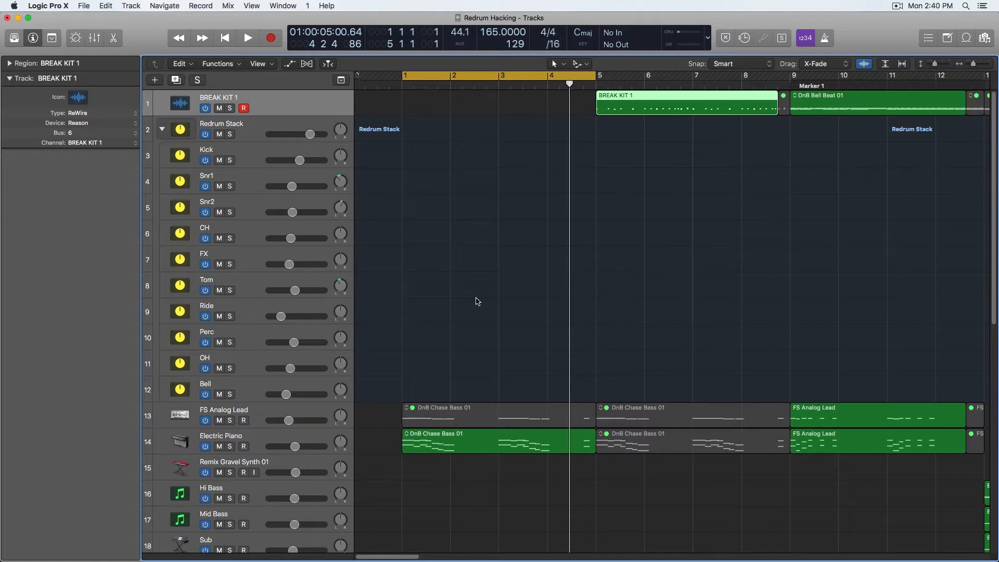
key("ctrl+Left")
key("ctrl+Right")
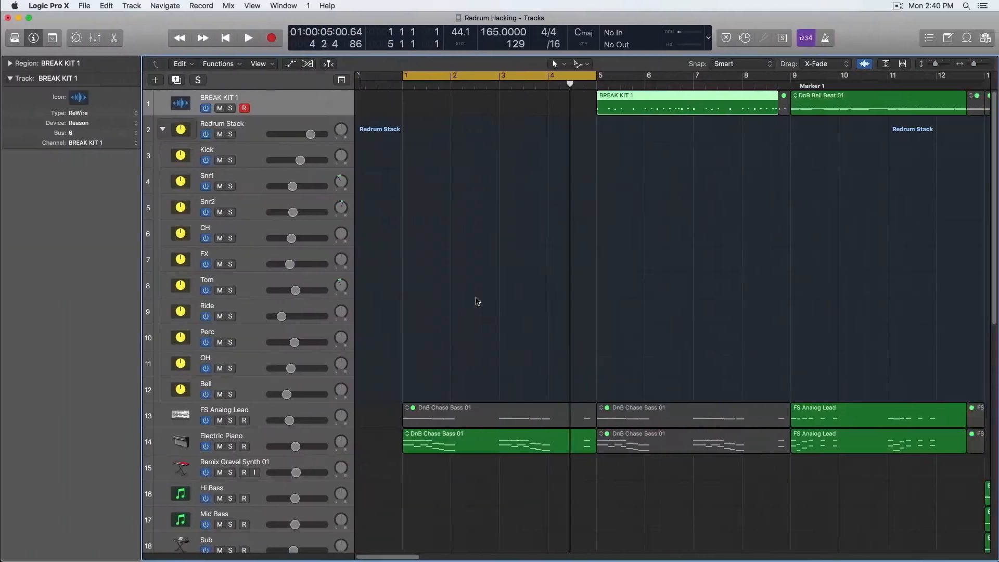
key("ctrl+Right")
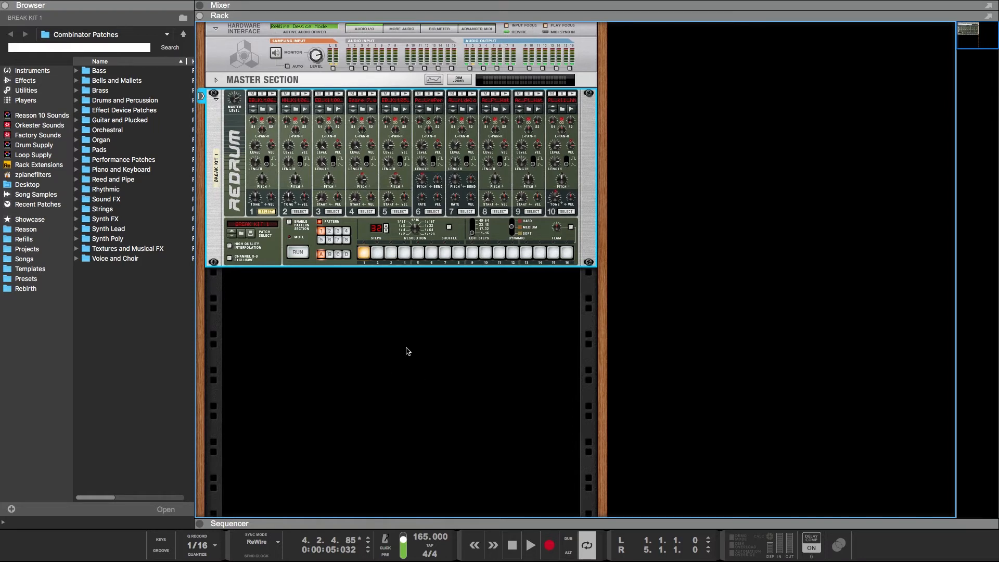
key("Tab")
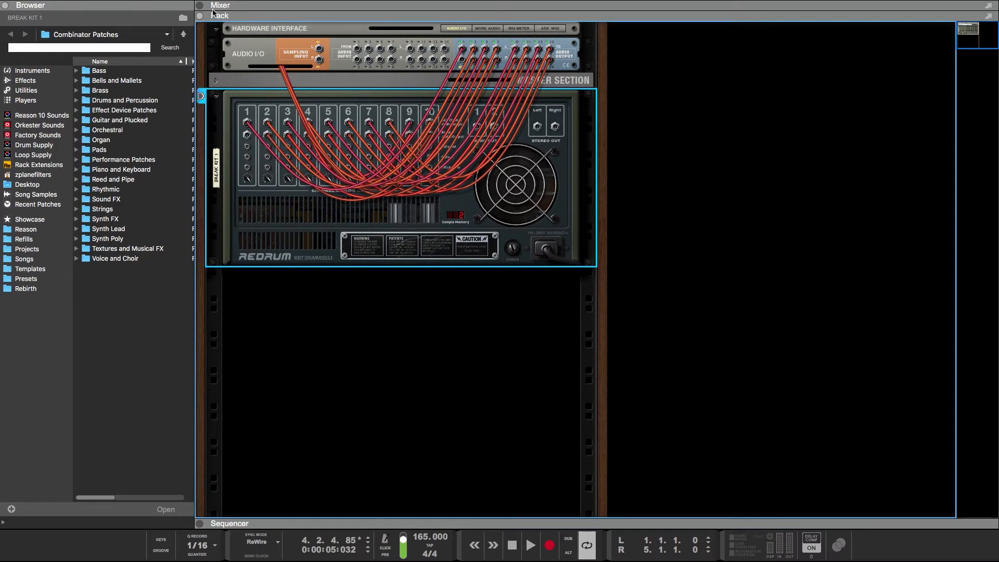
Review the cable clutter settings in Reason's General preferences, and close them without changes
mouse_move(94, 4)
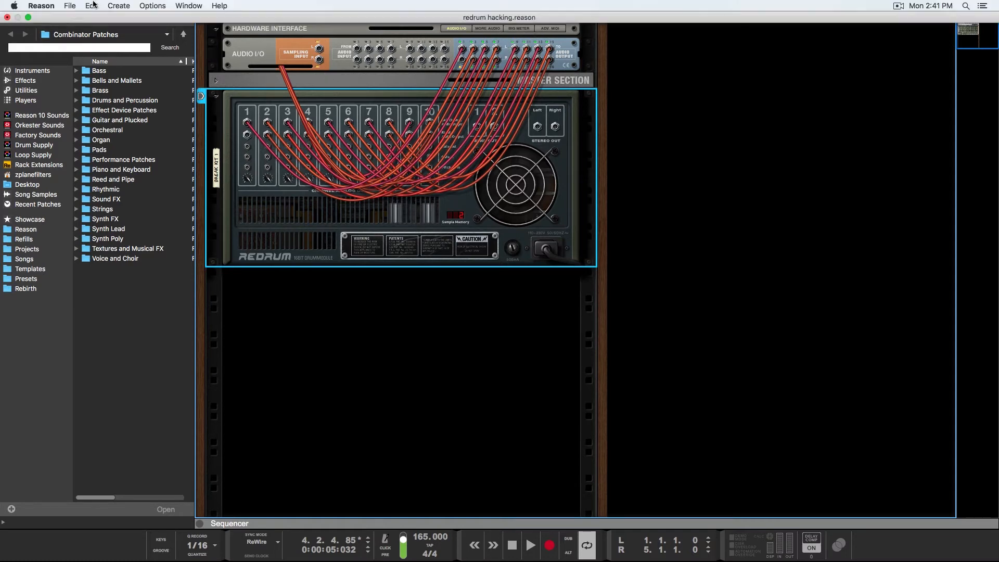
left_click(146, 6)
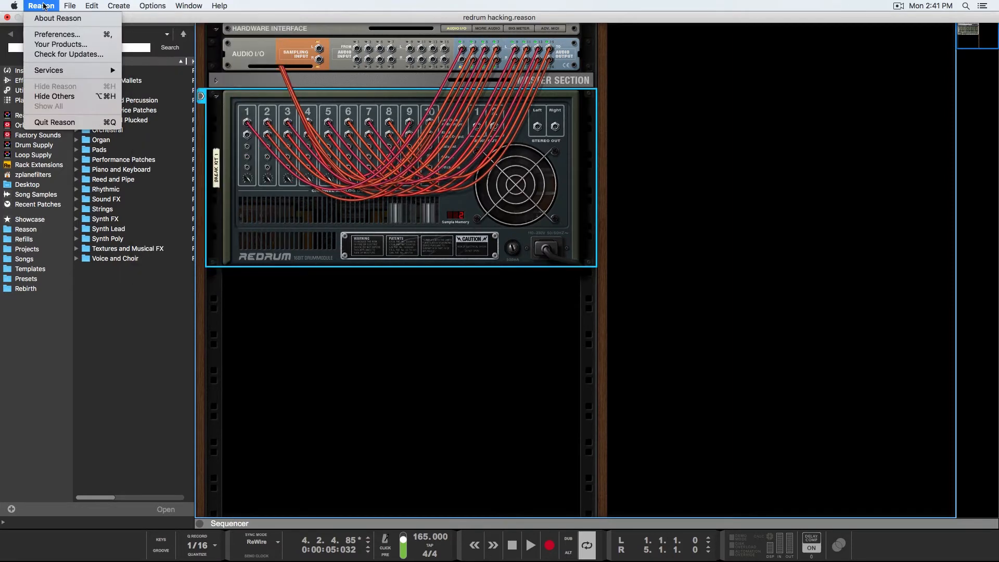
left_click(55, 34)
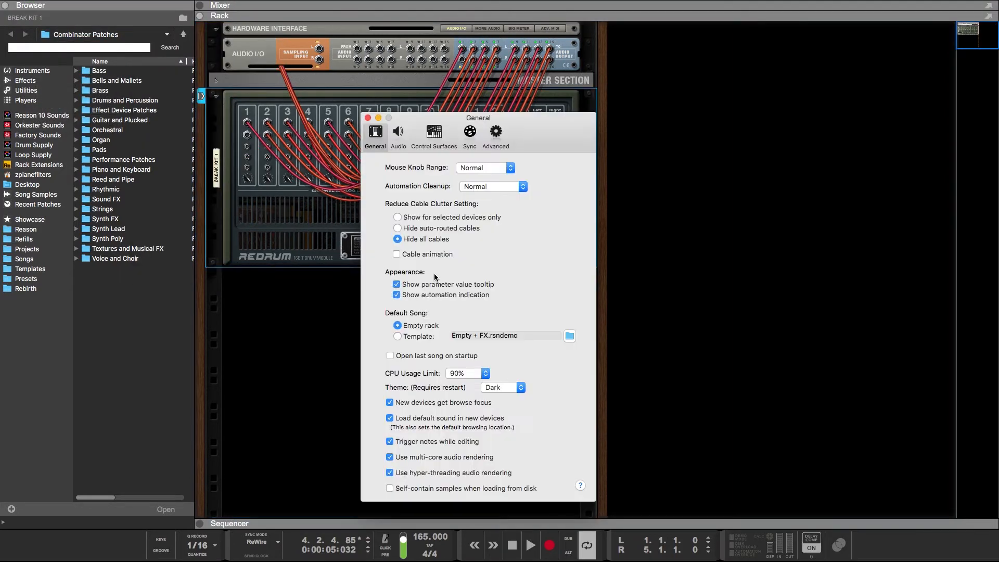
left_click_drag(529, 123, 560, 107)
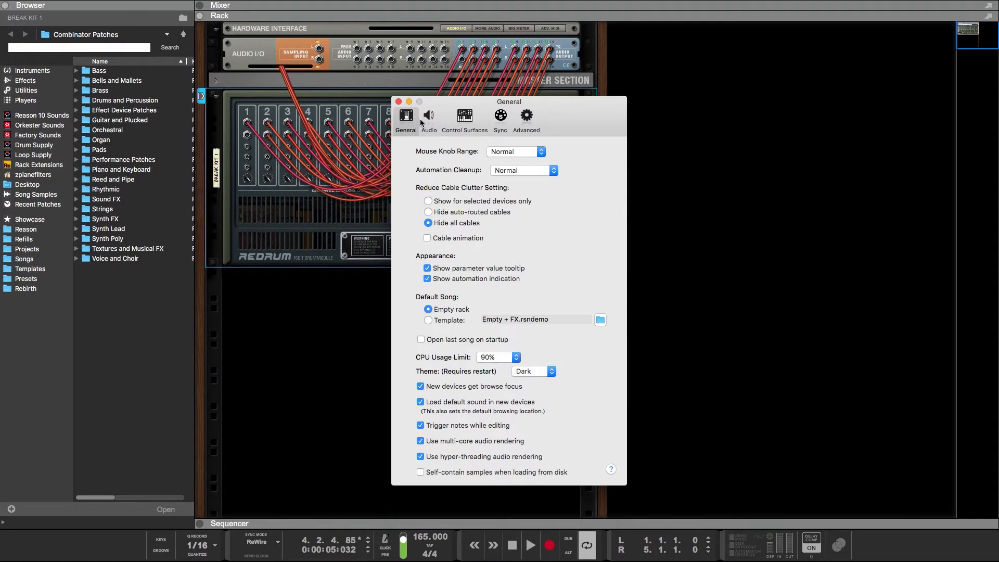
left_click_drag(447, 108, 379, 114)
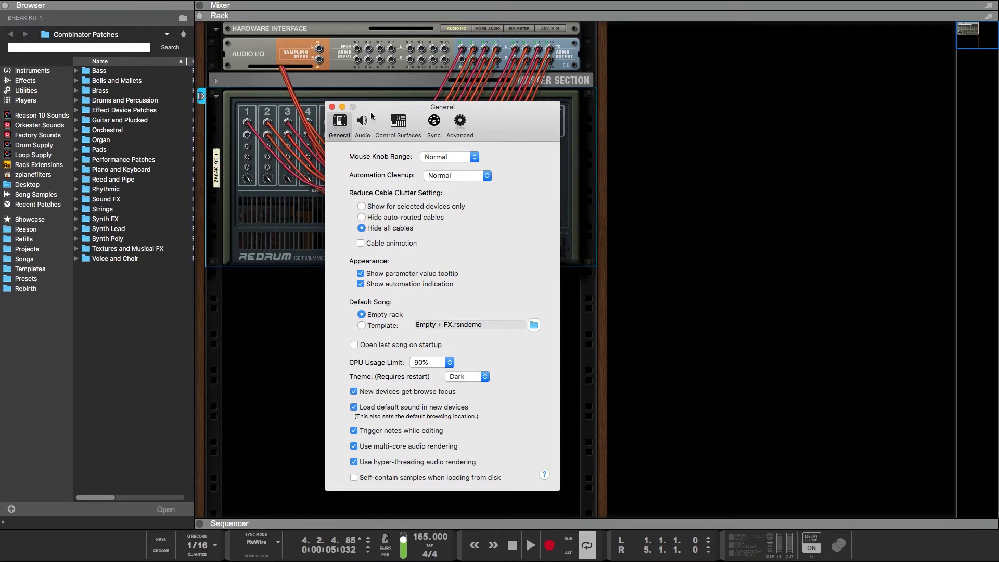
left_click(332, 106)
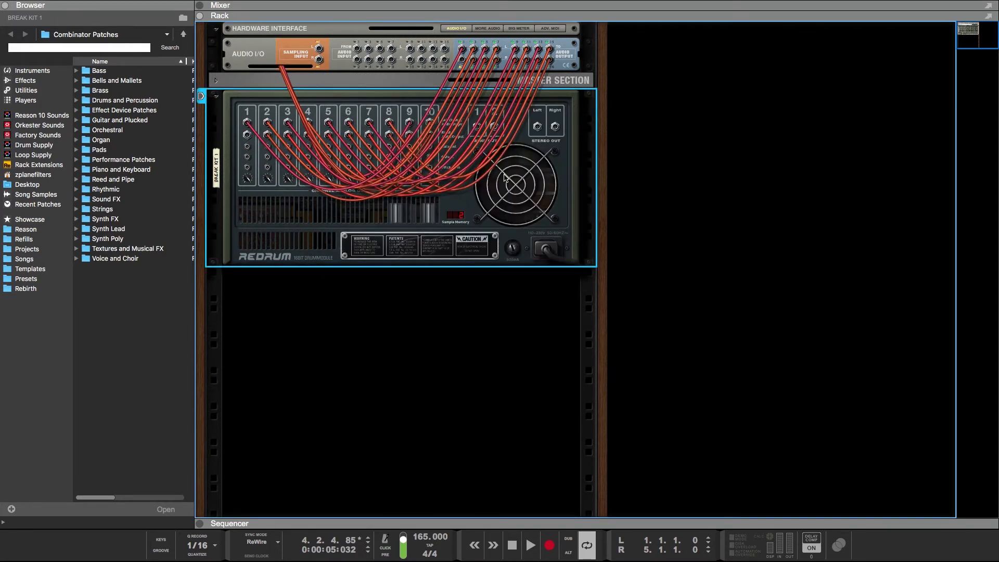
Expand the Hardware Interface's More Audio outputs while the cables are hidden, and show the Redrum's cables again
key("l")
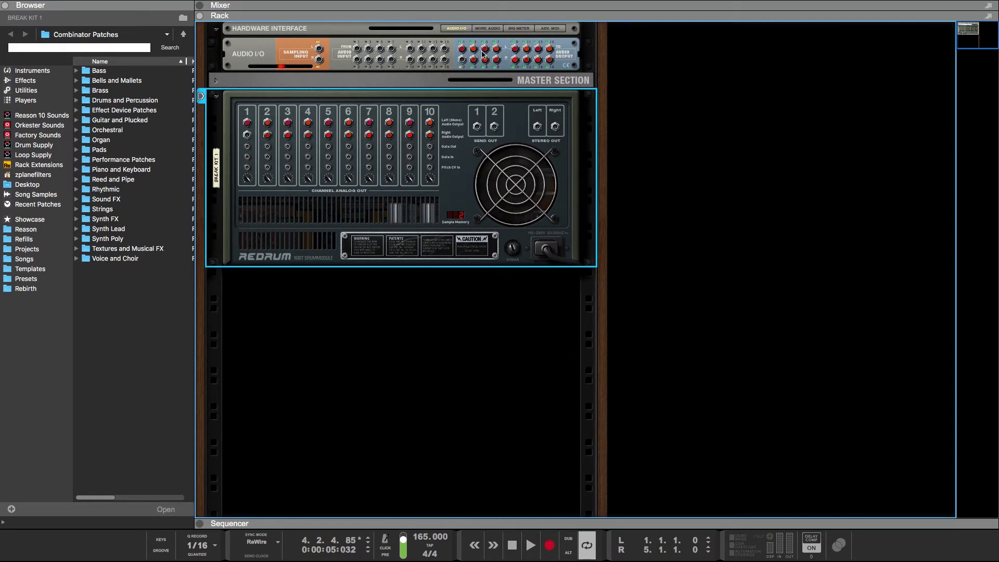
left_click(486, 29)
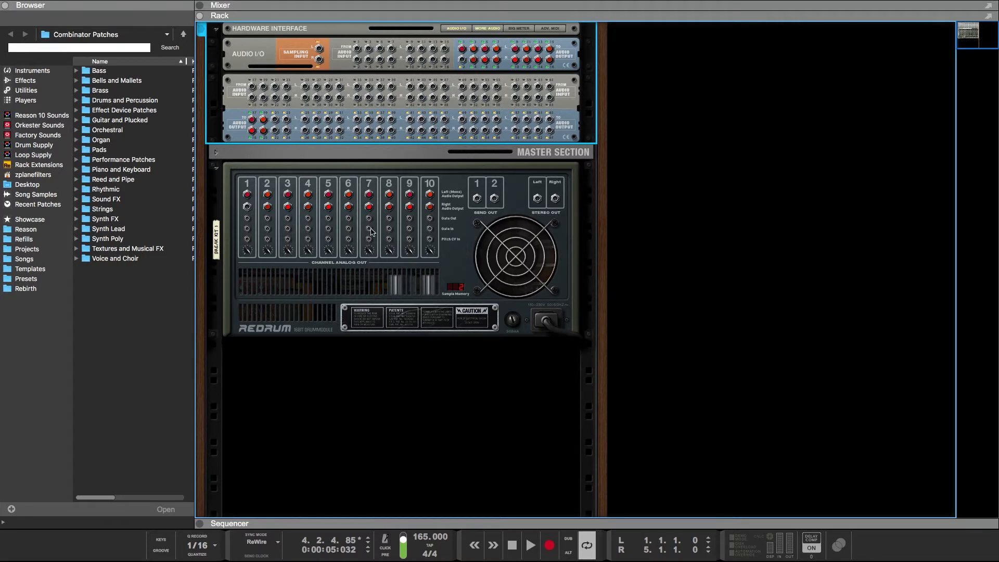
left_click(461, 269)
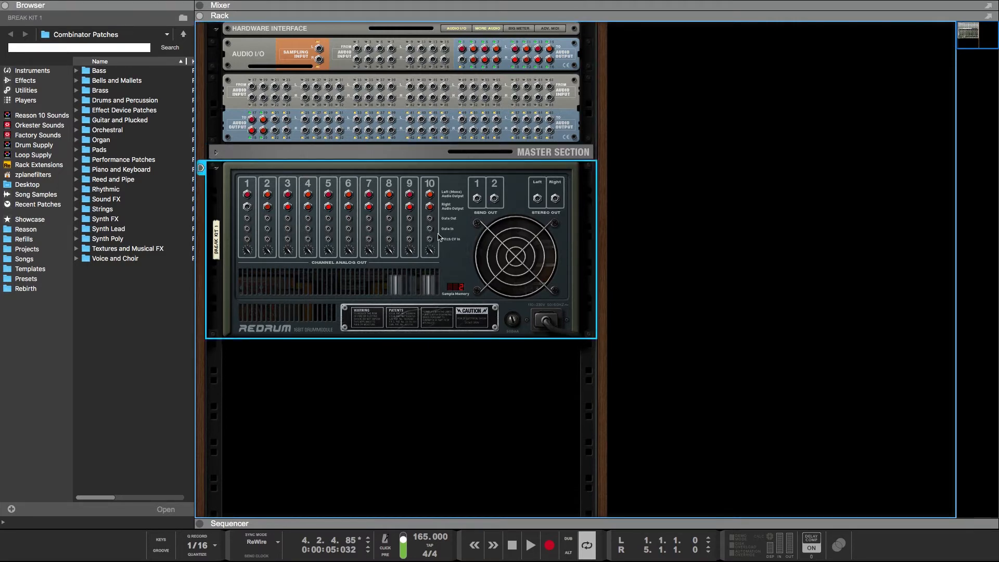
key("l")
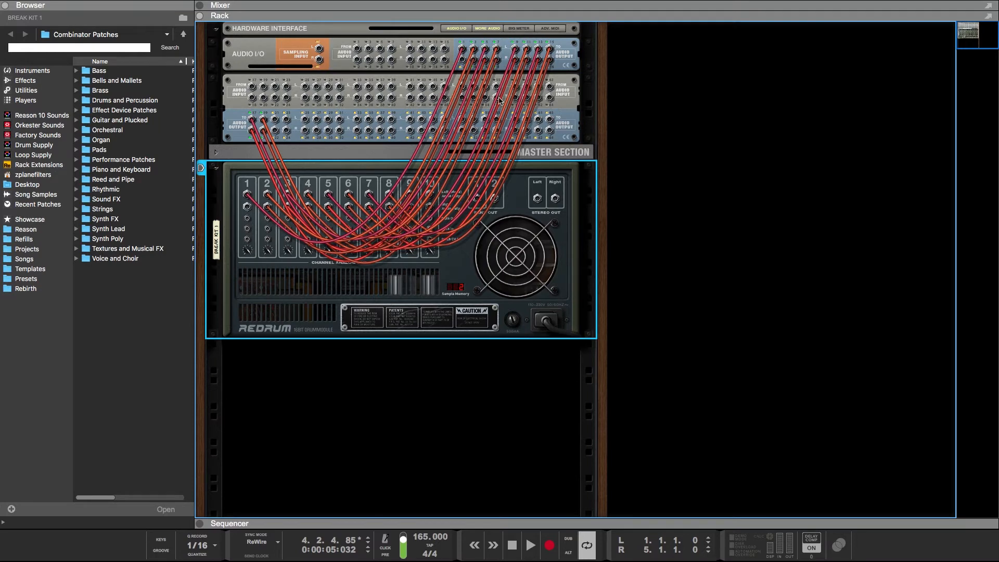
Unfold the Master Section to check its rear connections, fold it again, and select the Hardware Interface
left_click(217, 152)
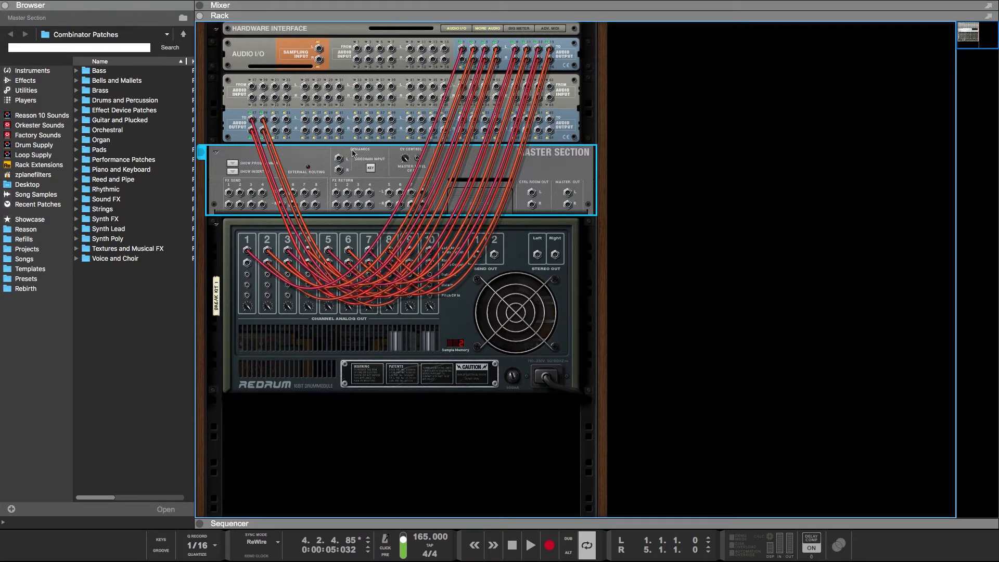
left_click(216, 153)
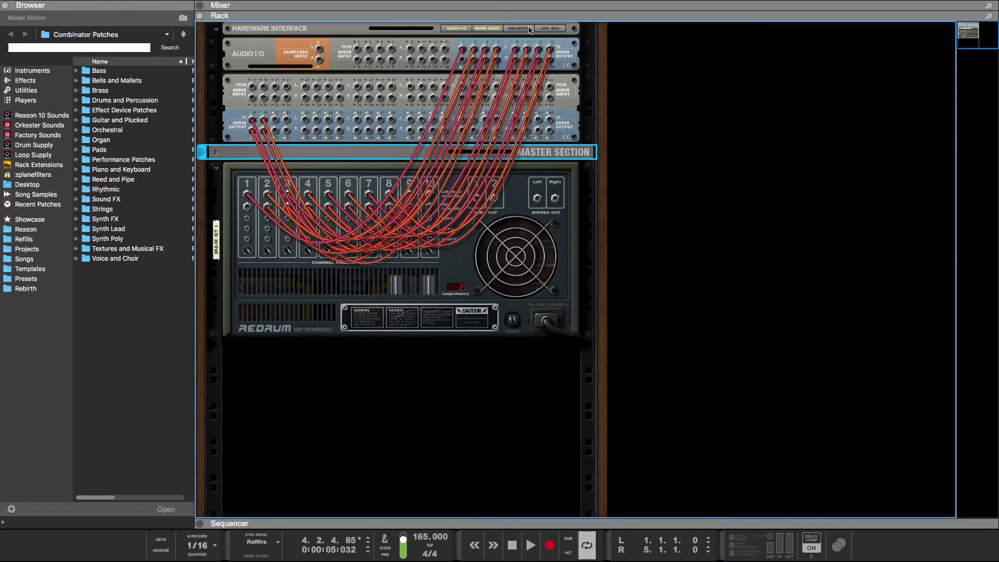
left_click(251, 50)
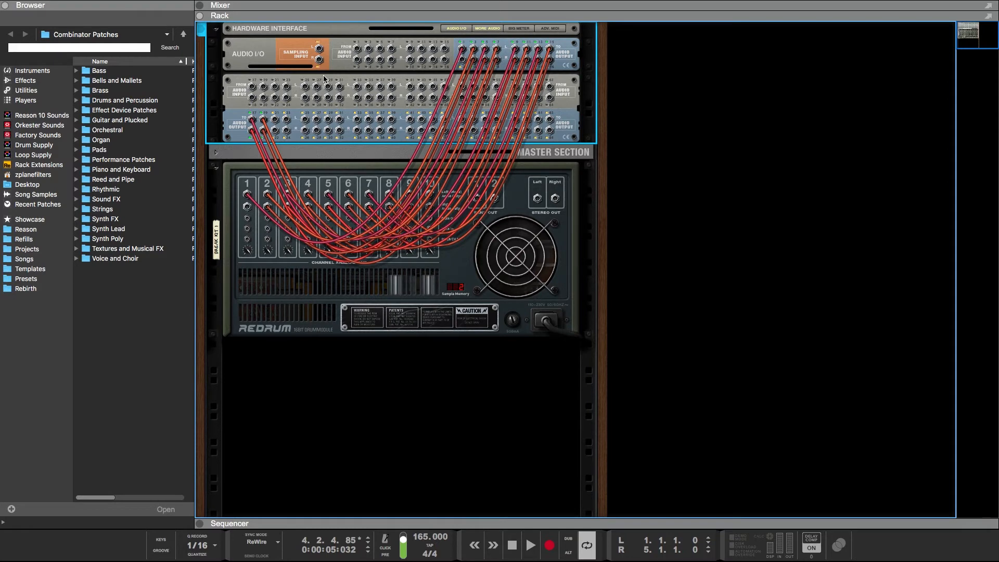
Flip the rack to its front and audition the Break Kit 1 Redrum's first three drum channels
key("Tab")
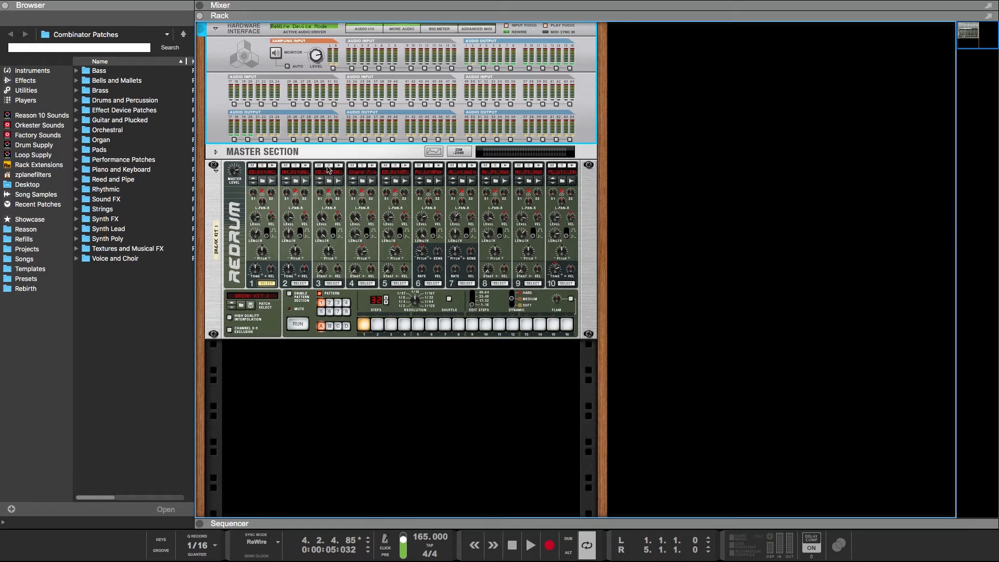
left_click(272, 167)
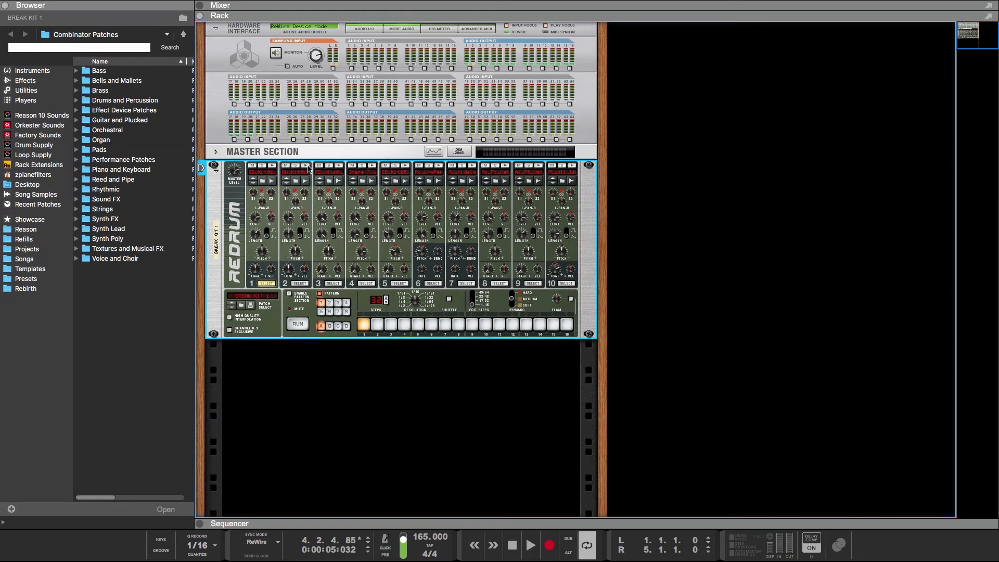
left_click(305, 166)
left_click(305, 166)
left_click(341, 166)
left_click(342, 153)
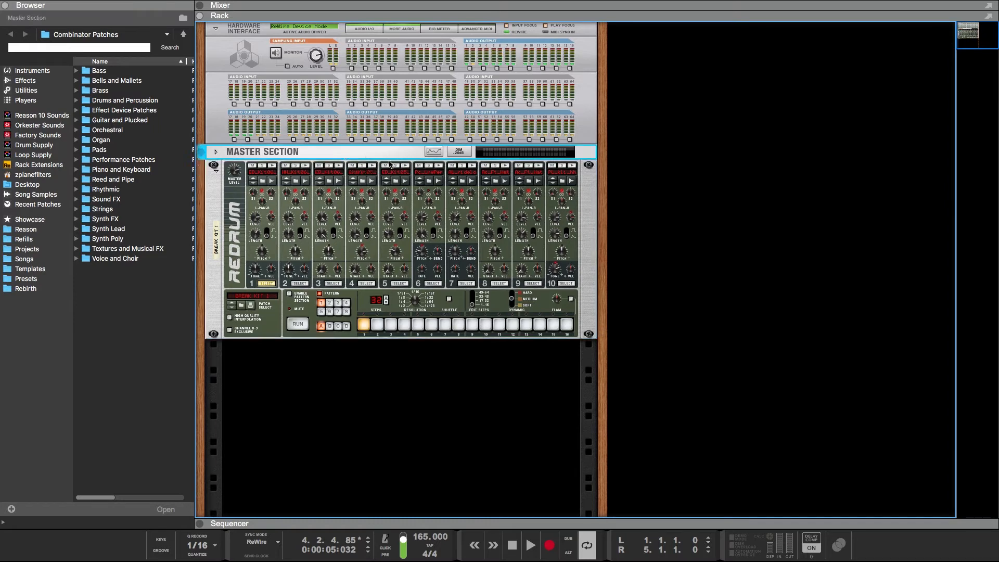
Open the HardCore 130 - 5.rns song from the redrum-patterns folder and close its Missing Sounds window
key("super+Tab")
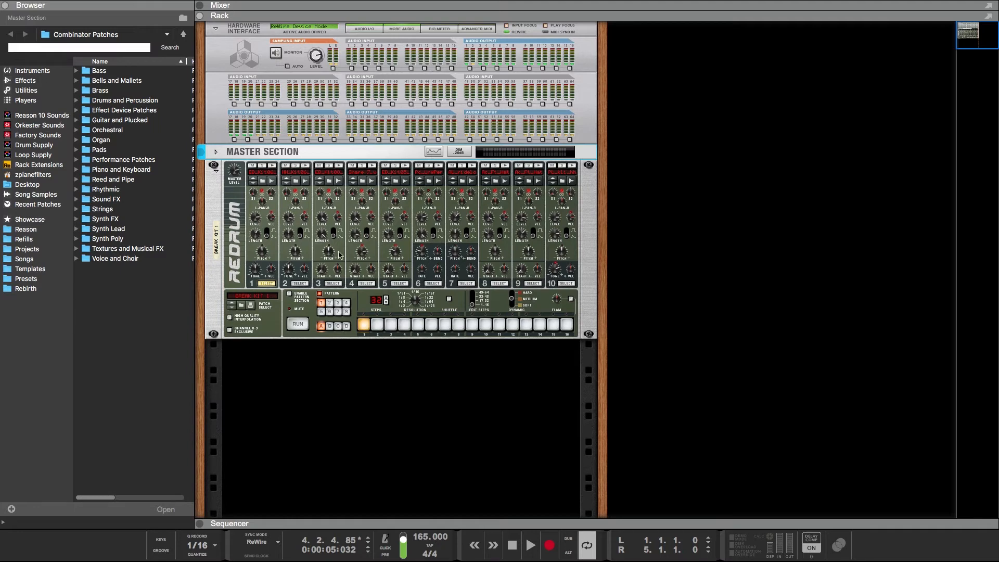
left_click(217, 202)
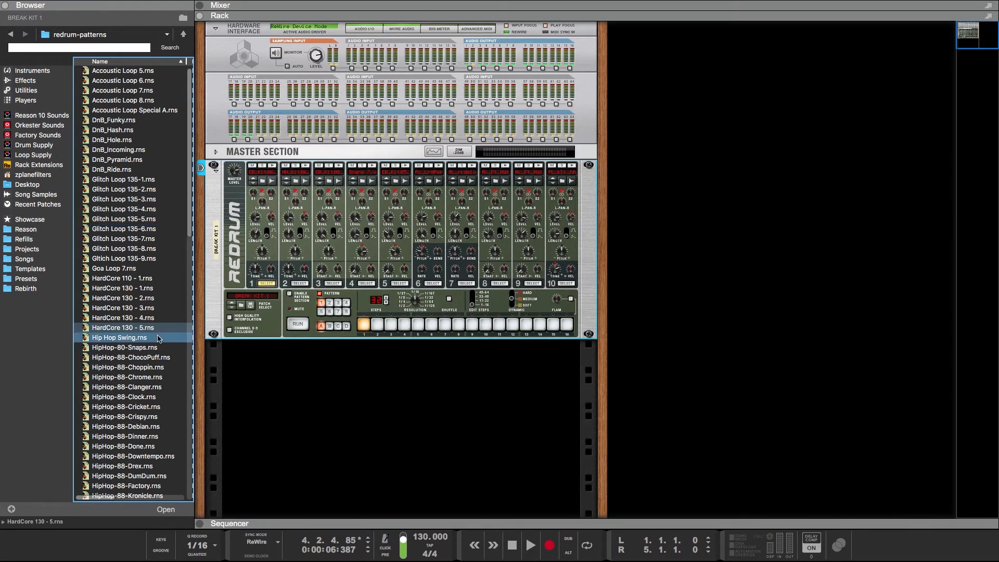
left_click(130, 328)
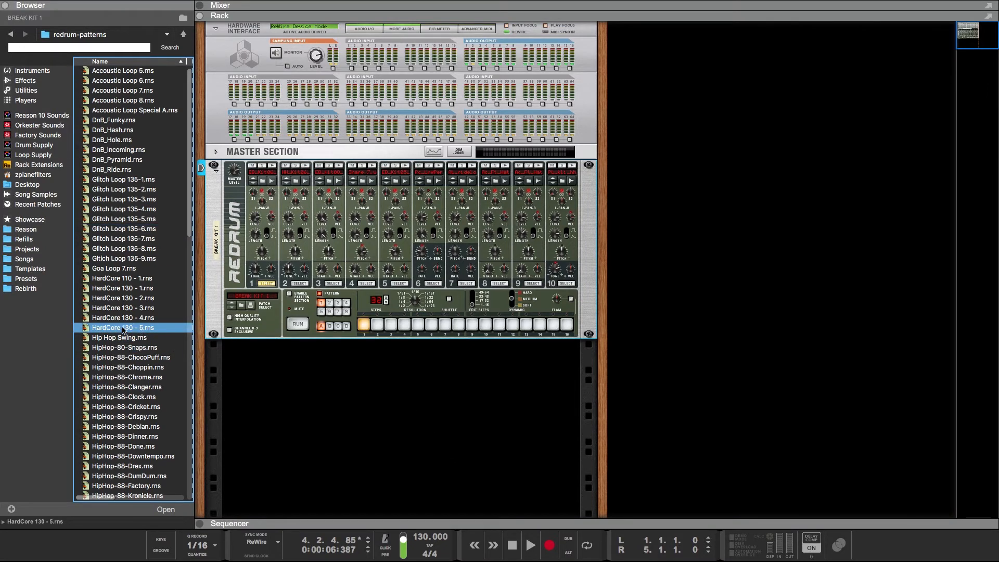
right_click(122, 328)
left_click(222, 377)
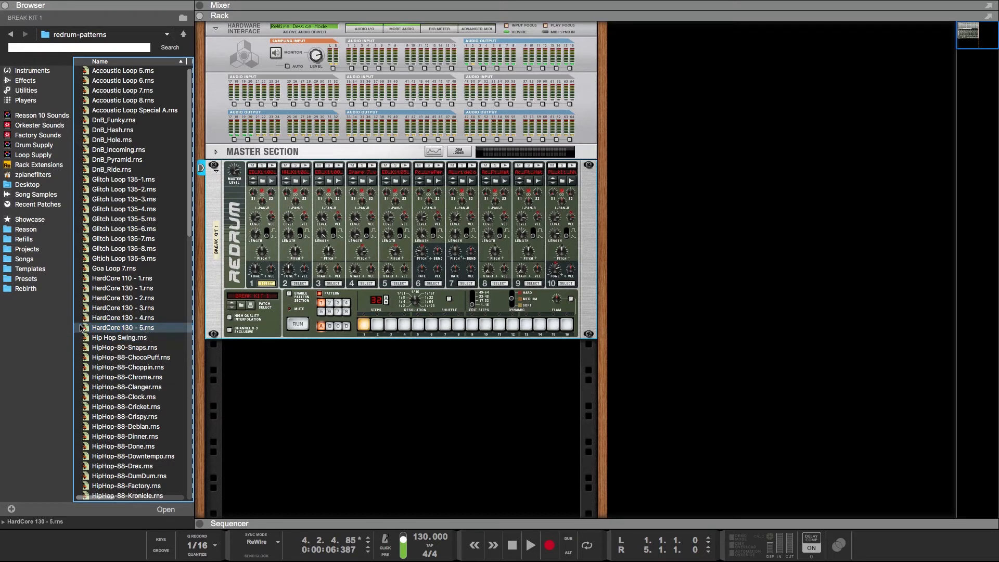
left_click(113, 330)
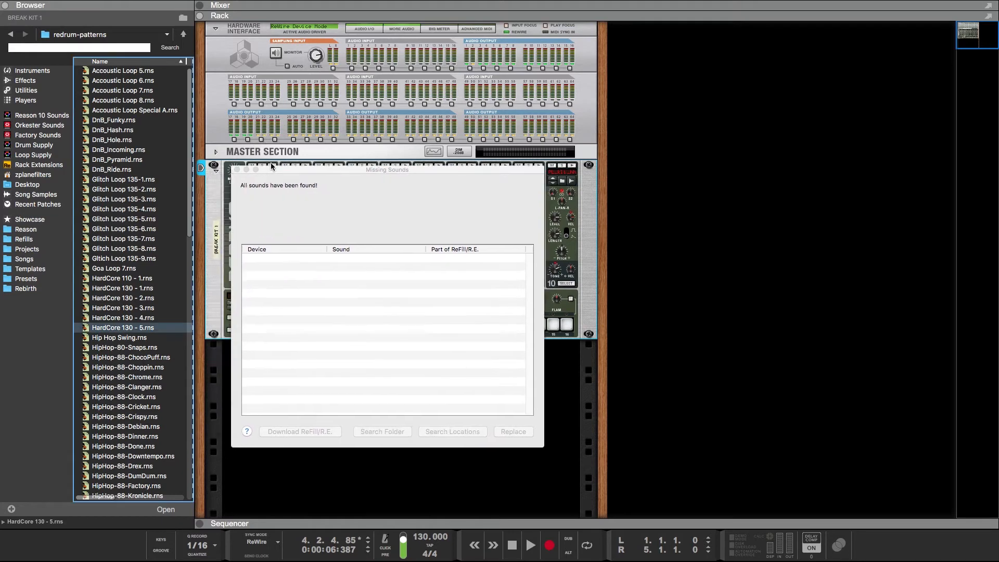
left_click_drag(271, 166, 244, 153)
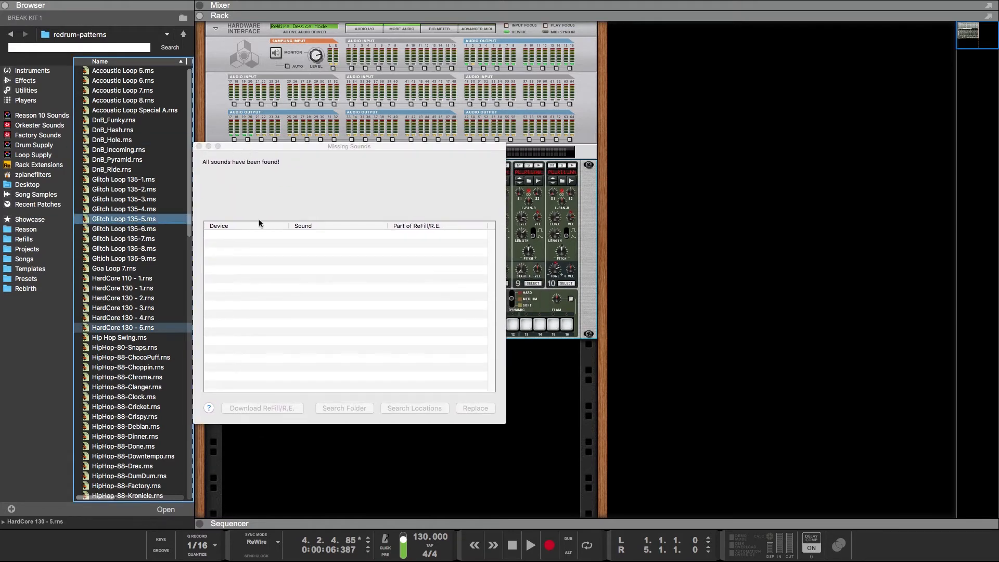
left_click(199, 147)
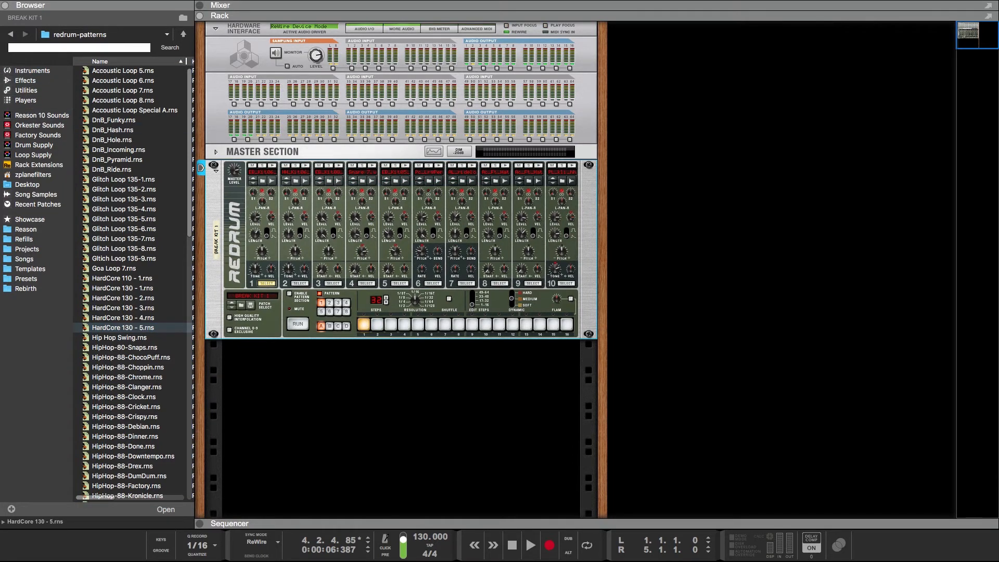
Show the HardCore 130 - 5.rns song side by side with the redrum hacking song and fold its browser
key("ctrl+Up")
left_click_drag(0, 453, 523, 40)
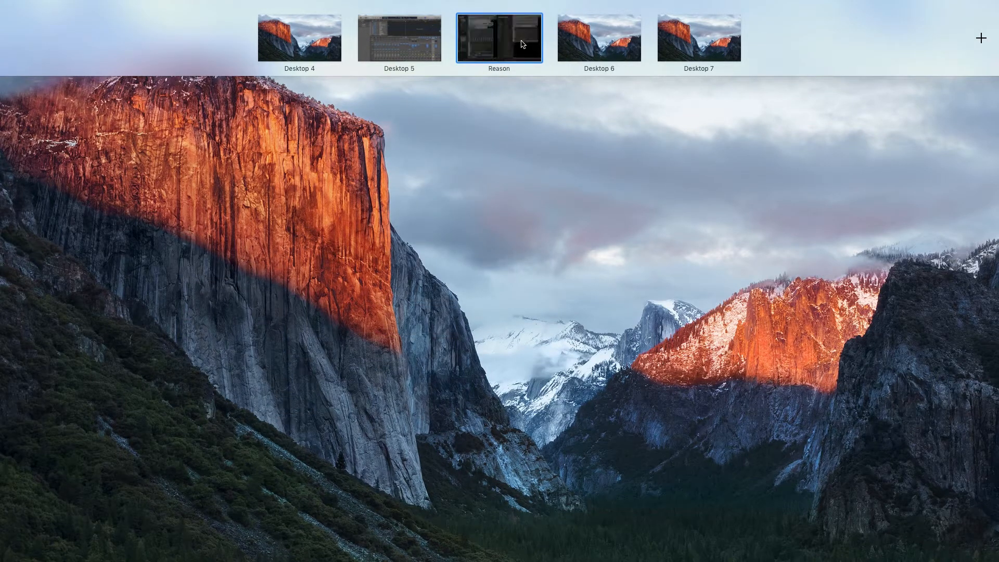
left_click(525, 45)
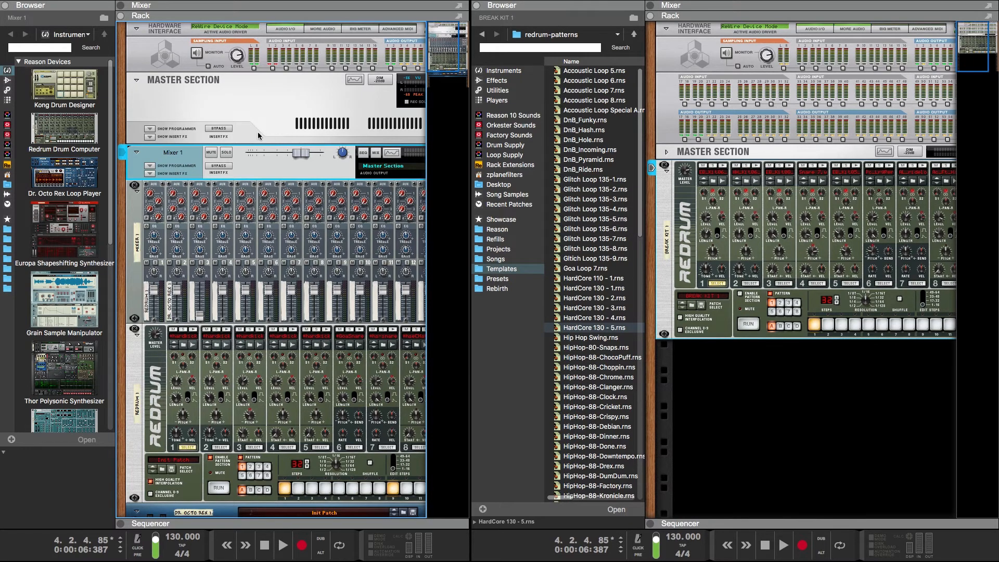
left_click(6, 7)
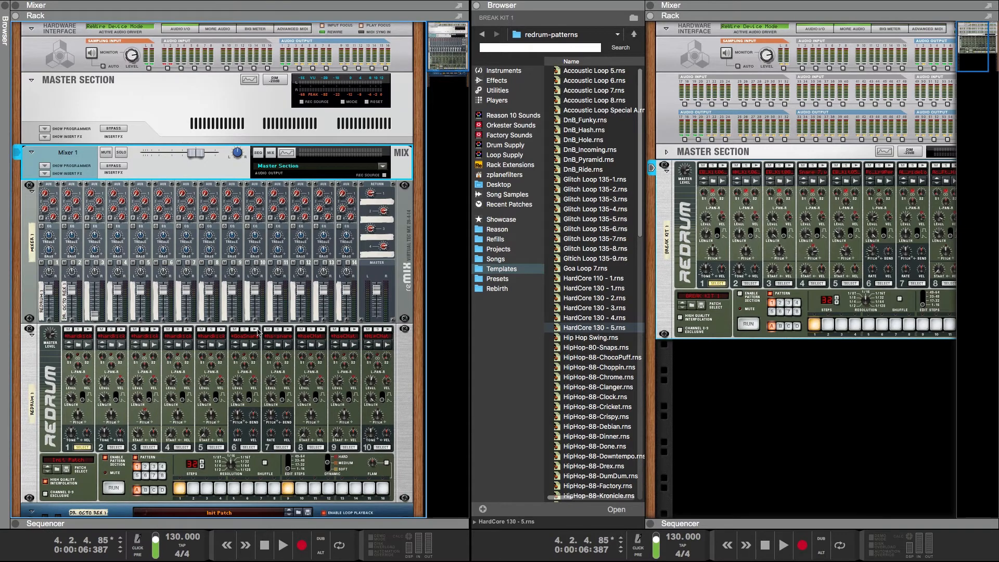
Check the rear cabling of the HardCore 130 - 5.rns rack, and copy the pattern of its Redrum from the front
scroll(228, 322, "down", 5)
scroll(229, 323, "up", 5)
key("Tab")
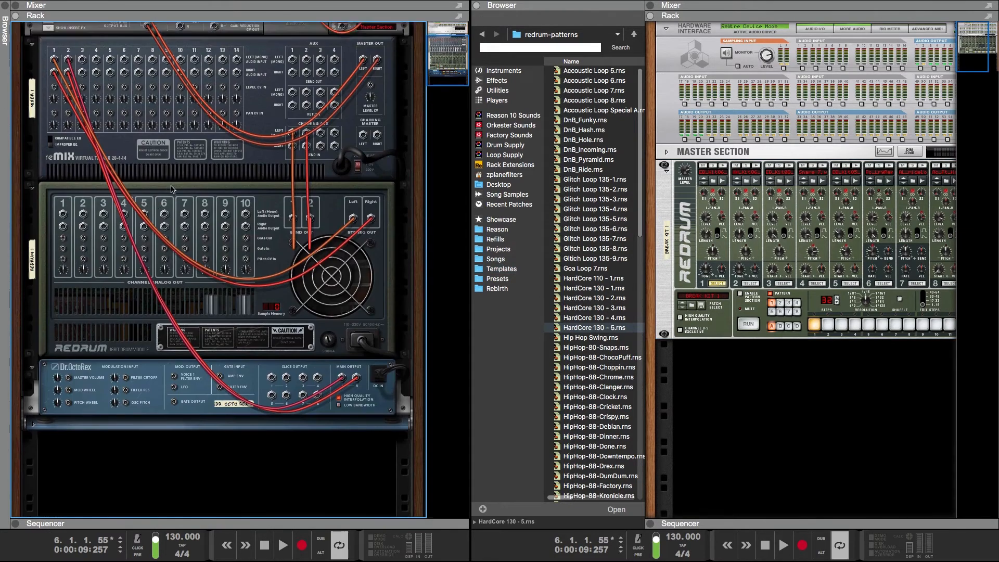
key("Tab")
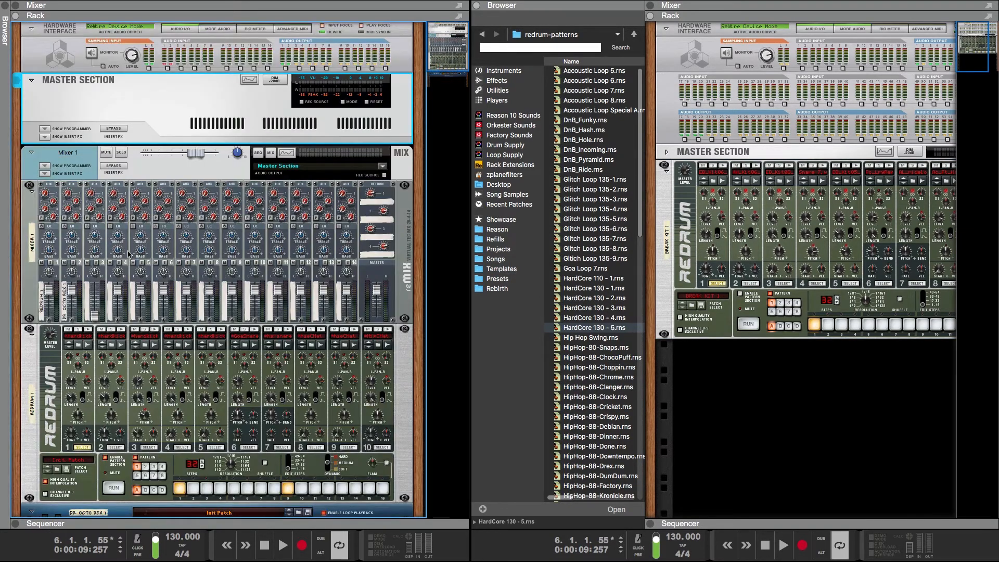
scroll(91, 321, "down", 3)
right_click(28, 210)
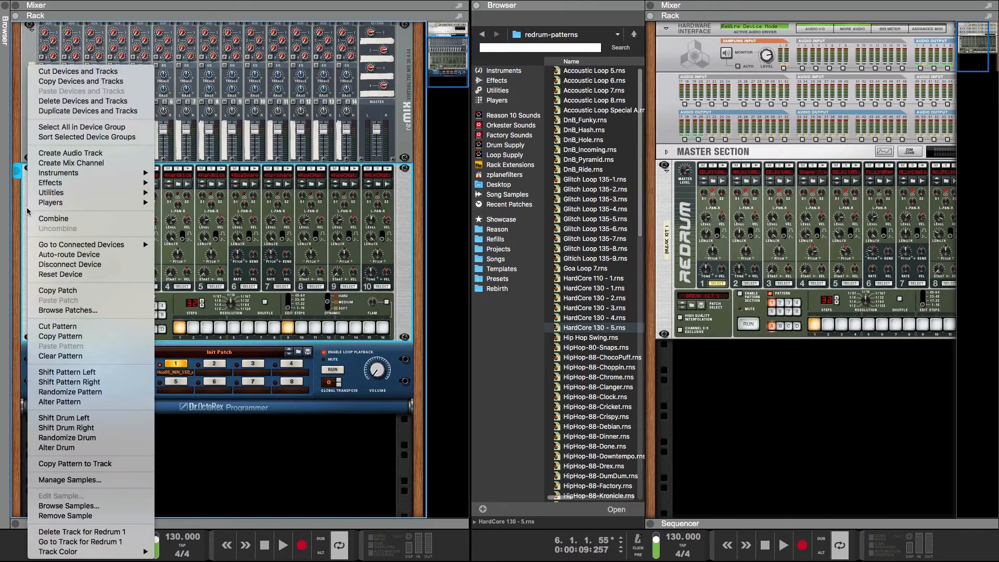
left_click(190, 252)
right_click(28, 271)
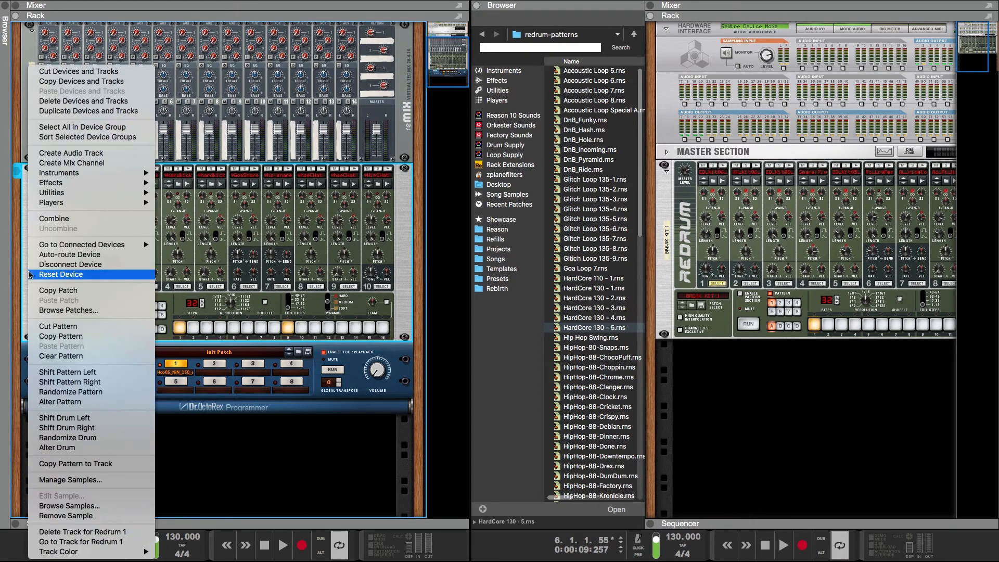
left_click(61, 336)
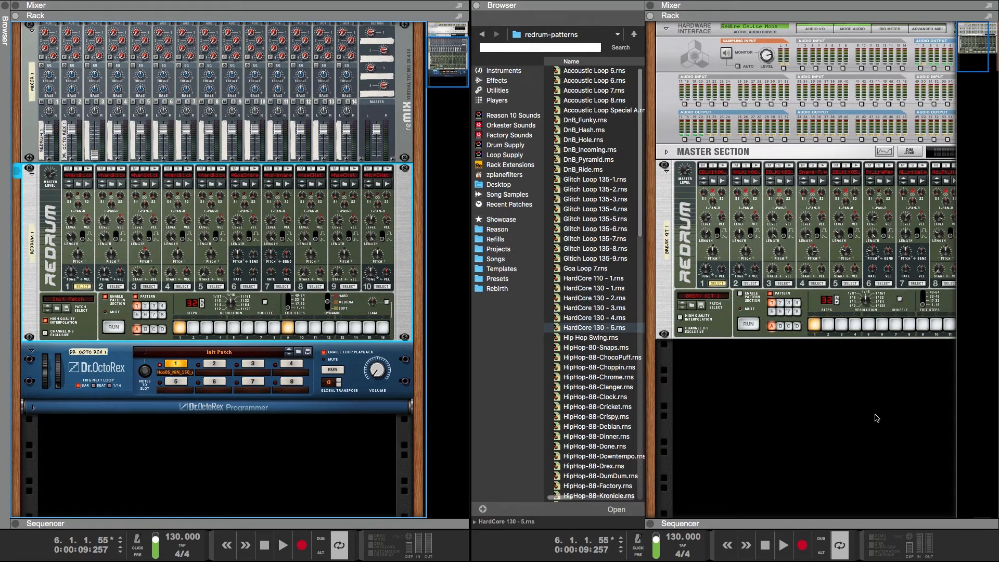
Add a second Redrum Drum Computer below Break Kit 1 in the redrum hacking rack and fold that song's browser
right_click(769, 412)
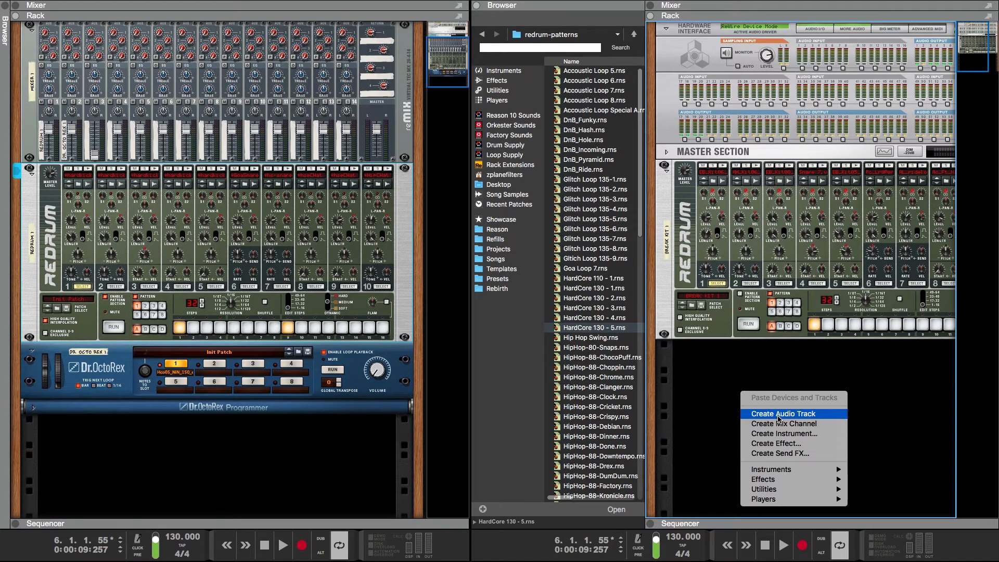
left_click(748, 380)
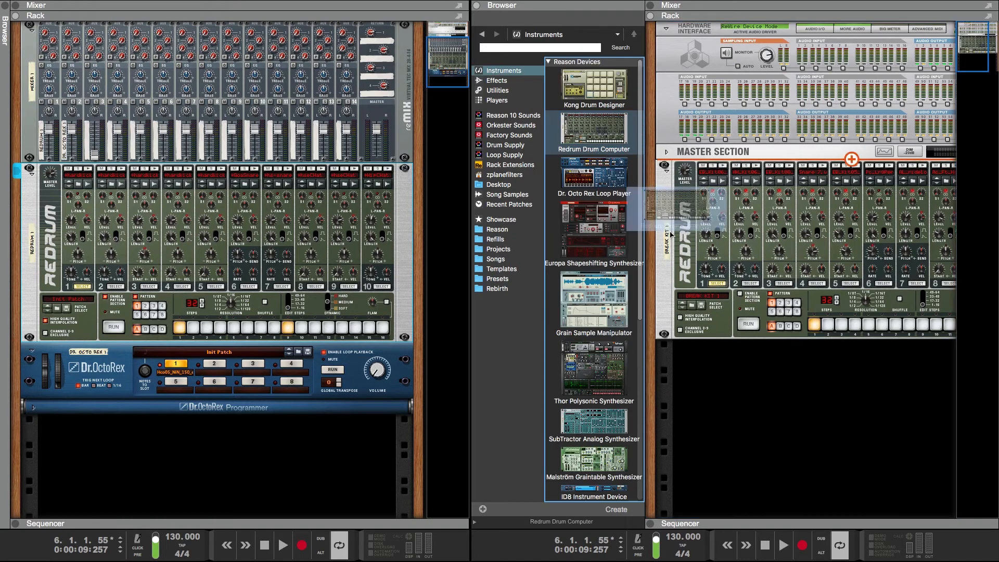
left_click_drag(671, 235, 758, 411)
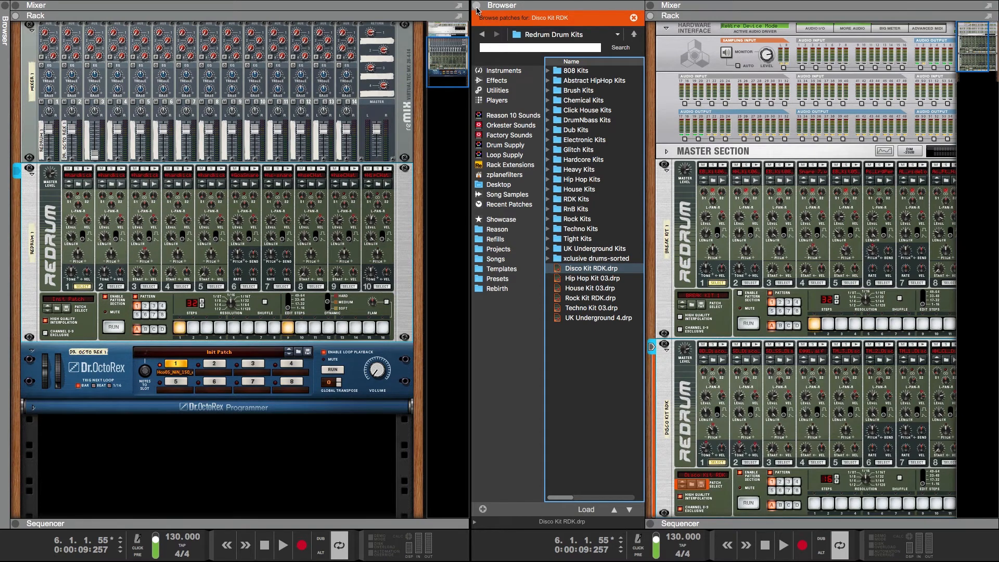
left_click(477, 10)
Paste the copied pattern into the new Disco Kit RDK Redrum
scroll(576, 283, "down", 4)
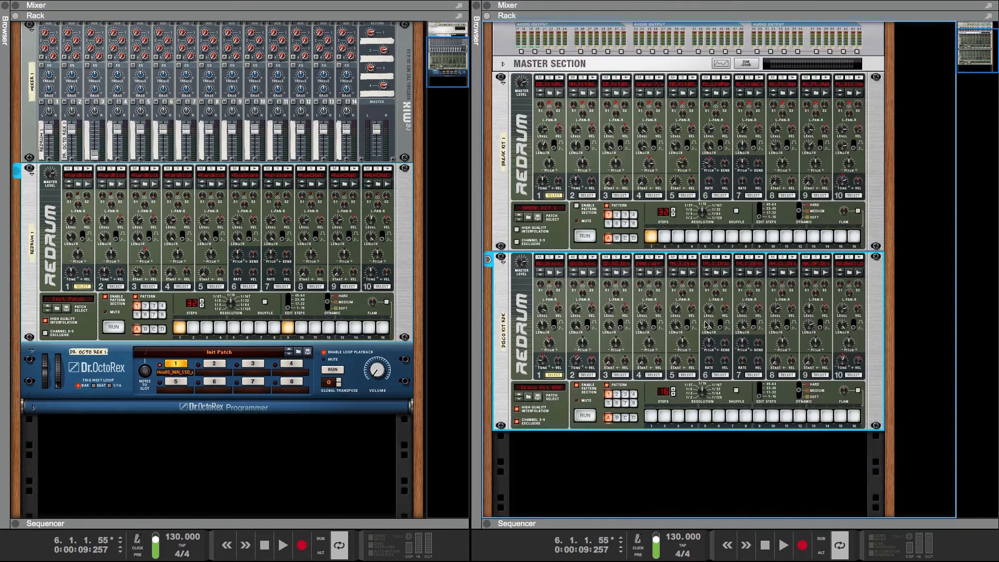
right_click(504, 280)
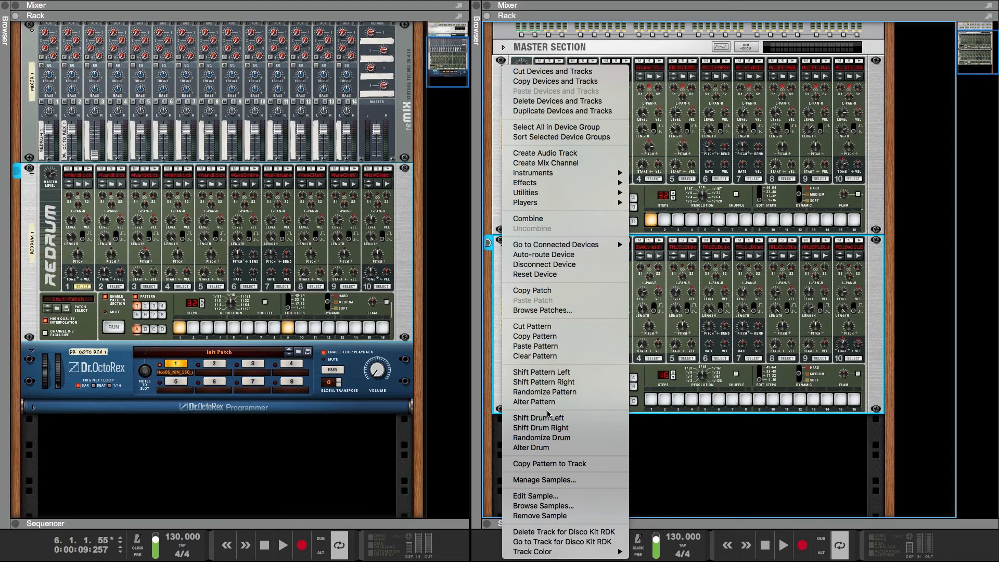
left_click(527, 347)
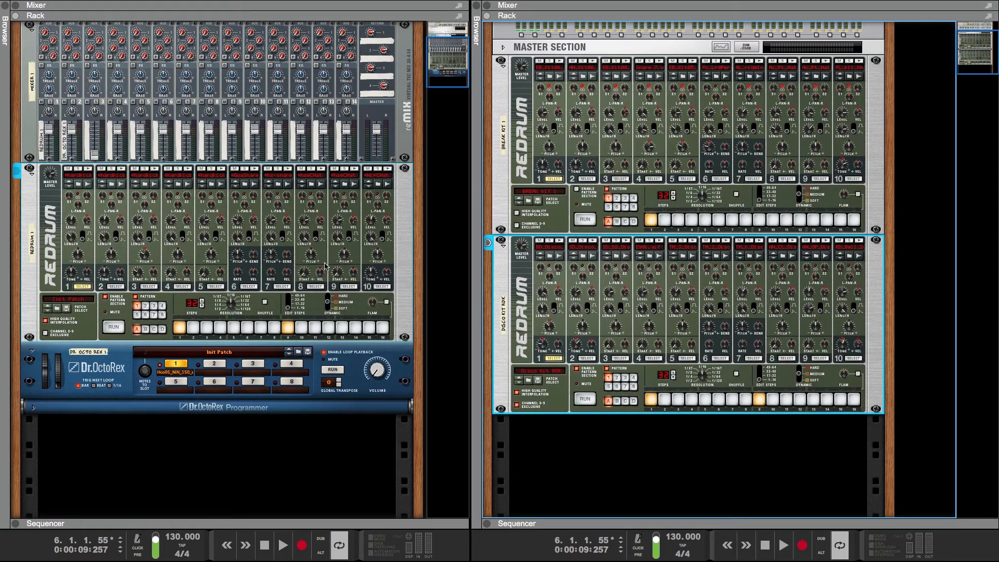
Unfold the browser of the HardCore 130 - 5.rns song and close that song
left_click(5, 35)
left_click(4, 10)
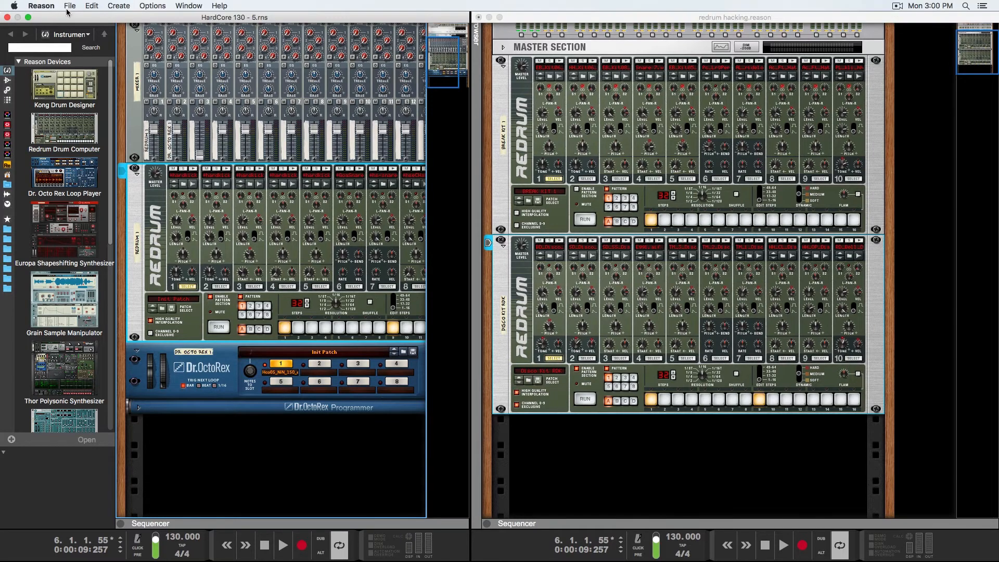
left_click(68, 7)
left_click(69, 19)
left_click(68, 6)
left_click(87, 67)
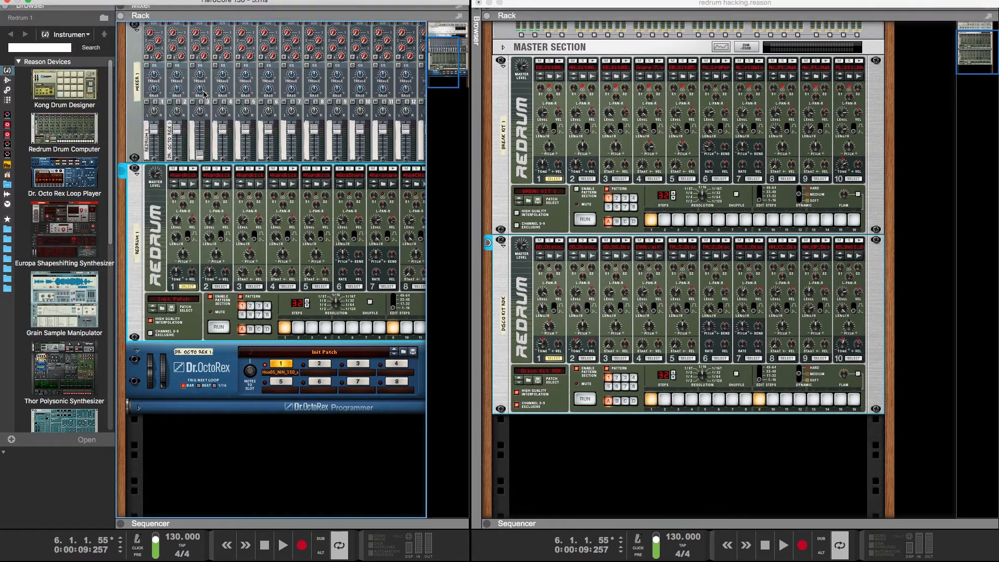
left_click(578, 399)
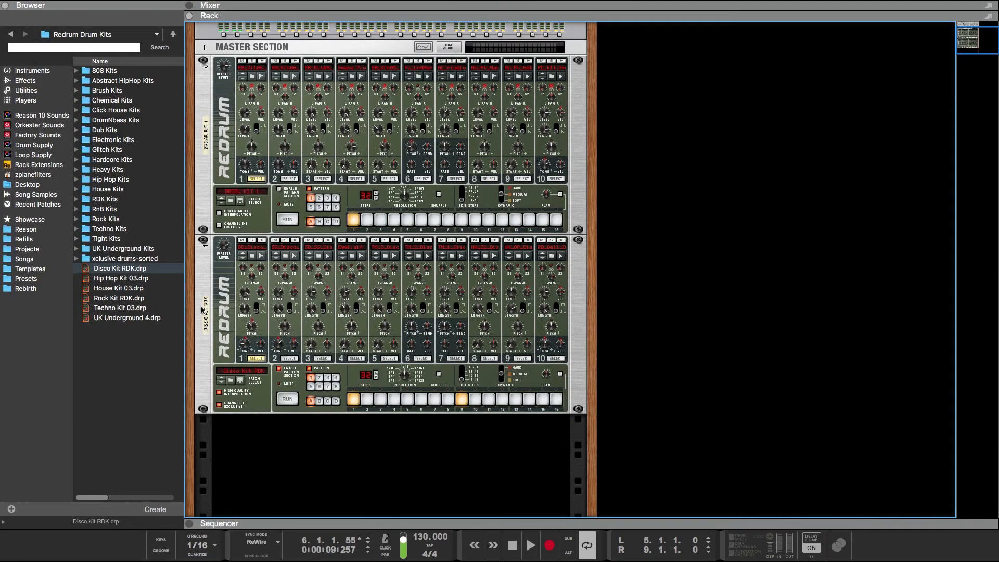
Copy the Disco Kit RDK Redrum's pattern to its sequencer track
left_click(202, 310)
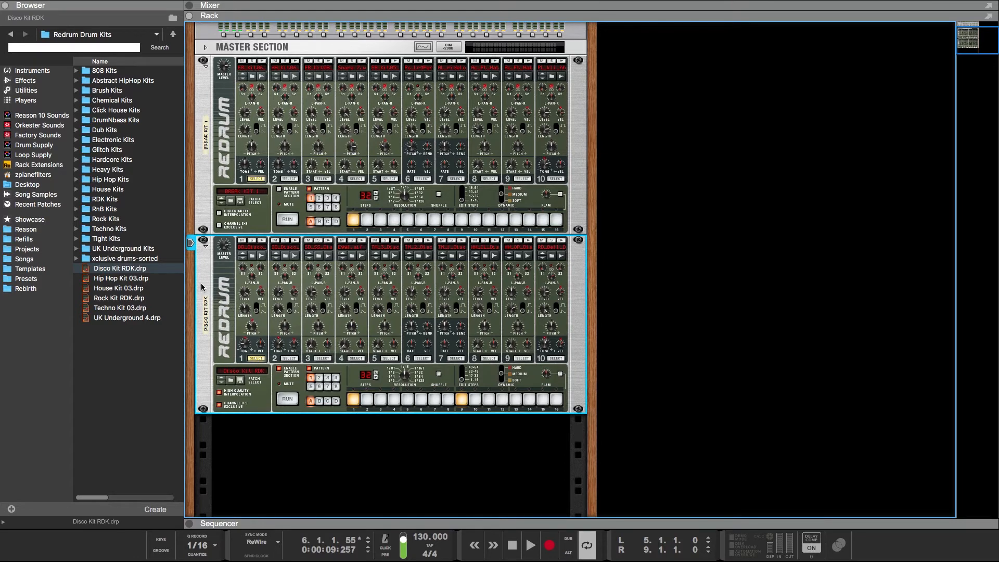
right_click(202, 285)
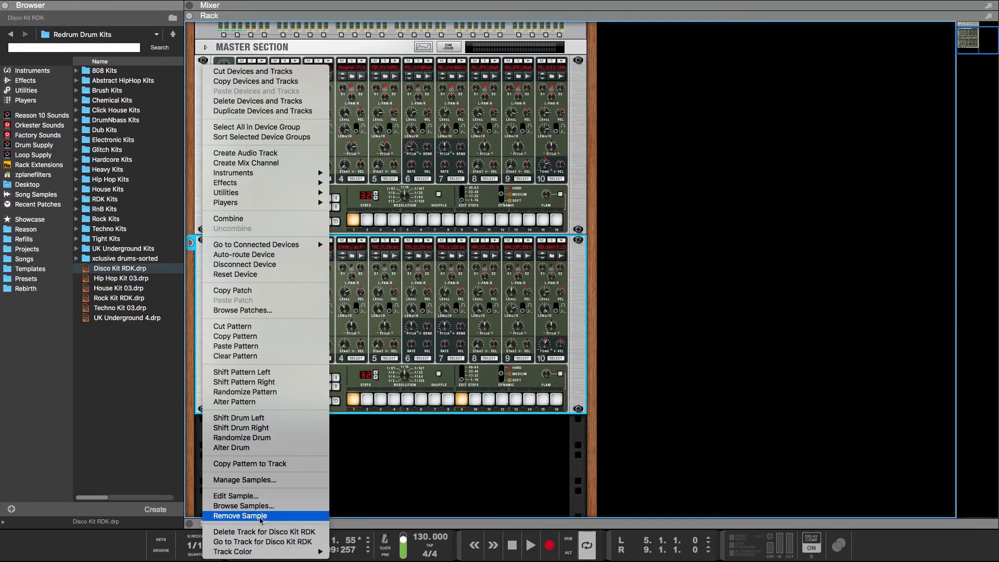
left_click(242, 464)
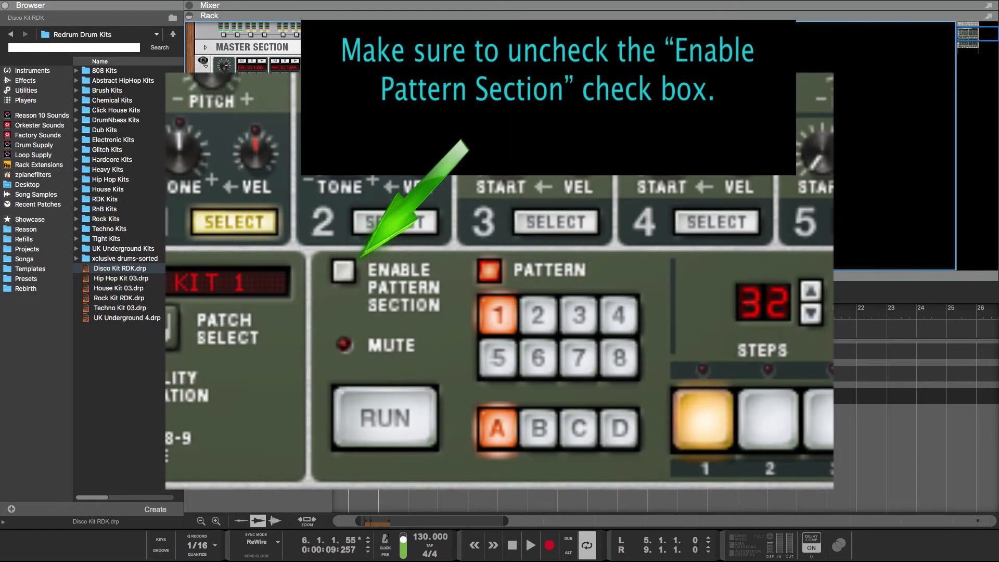
Select the pattern clip on the Disco Kit RDK sequencer track and check its available clip commands
left_click(408, 396)
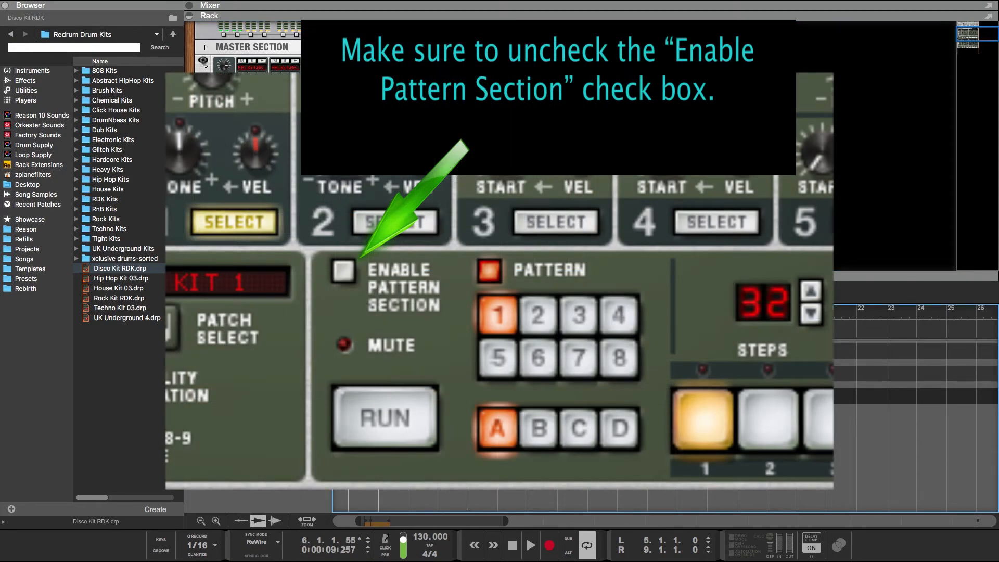
left_click(249, 396)
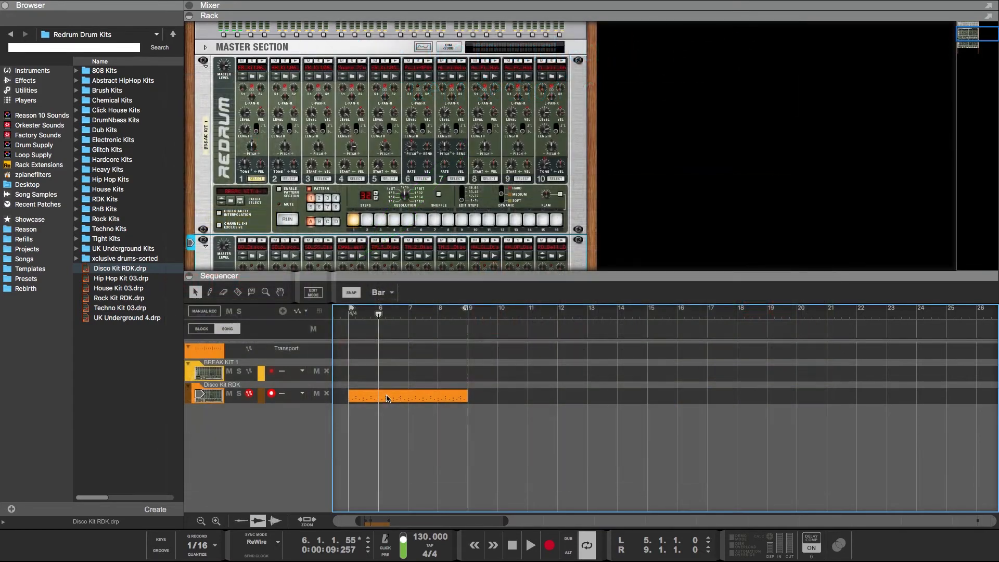
left_click(386, 398)
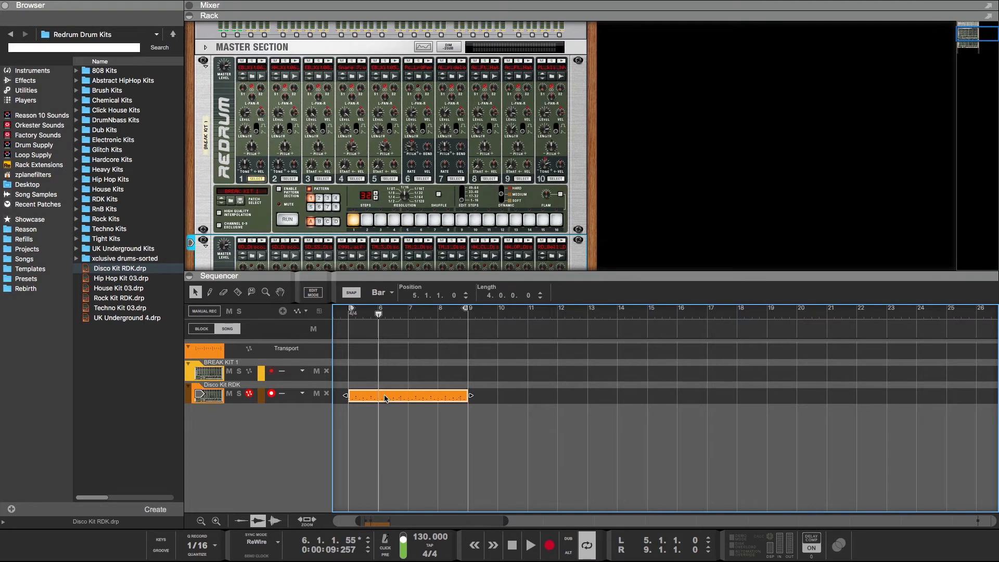
right_click(386, 398)
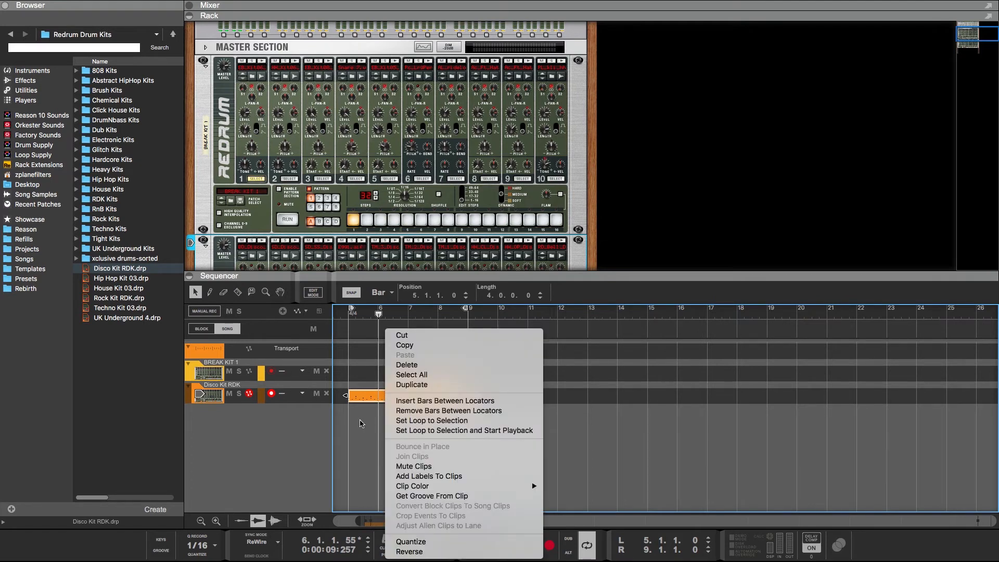
key("Escape")
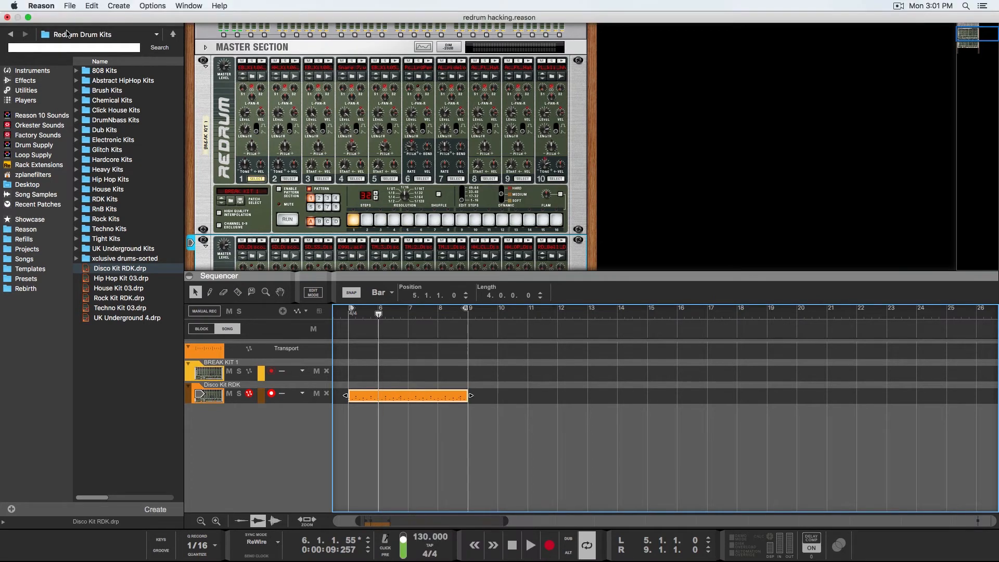
Start exporting the song as a MIDI file and check that Redrum Hacking is the destination folder
left_click(56, 6)
mouse_move(70, 6)
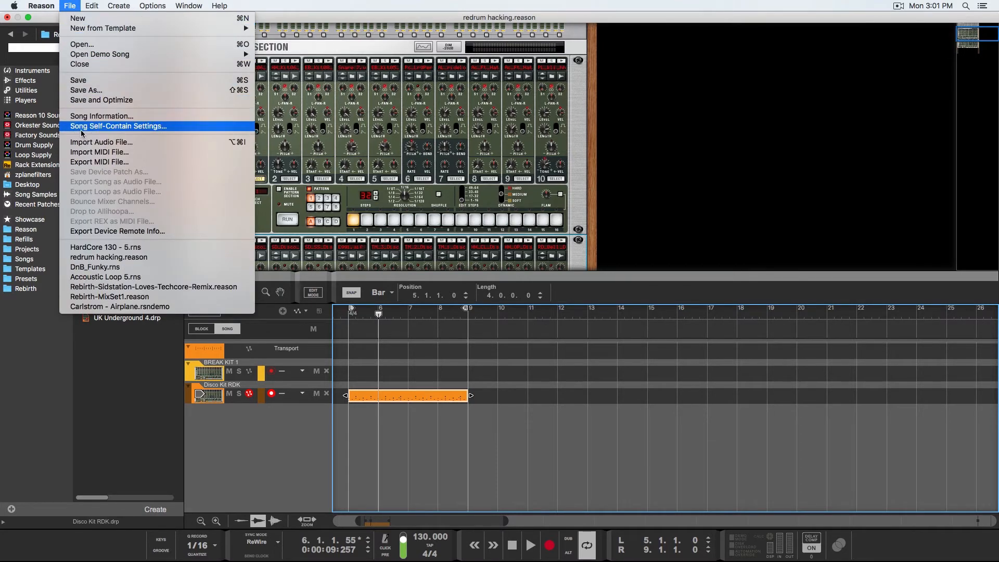
left_click(87, 163)
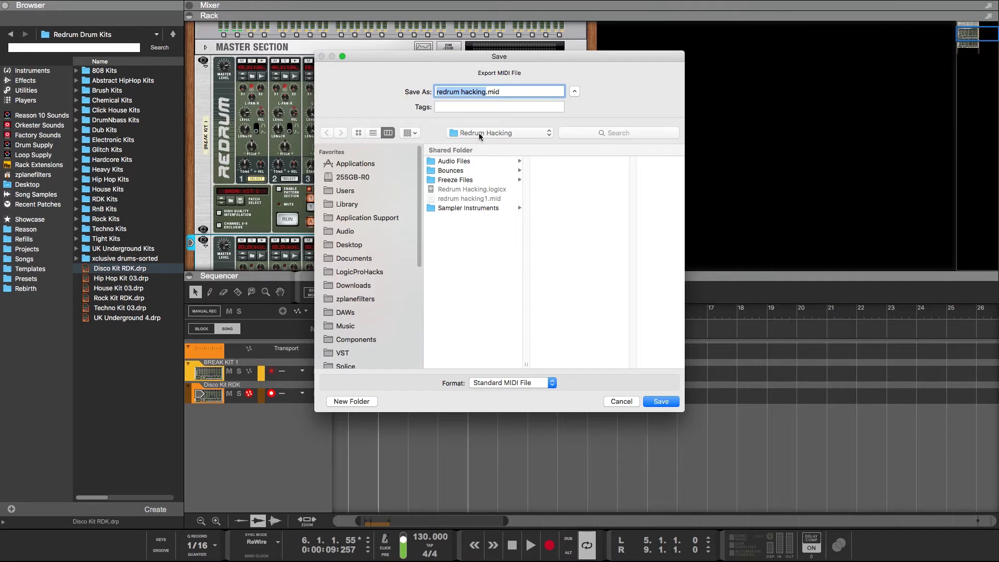
left_click(492, 133)
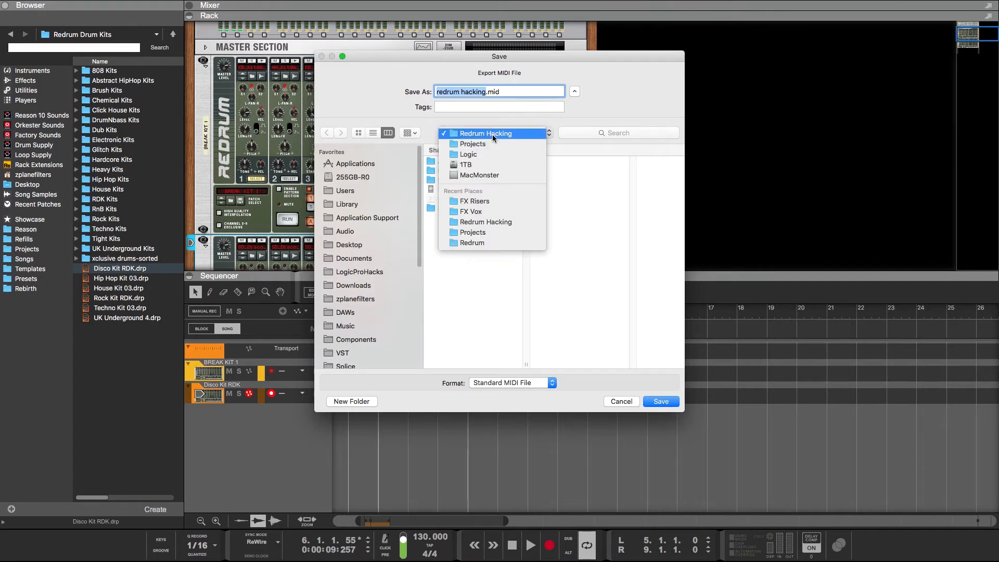
left_click(598, 114)
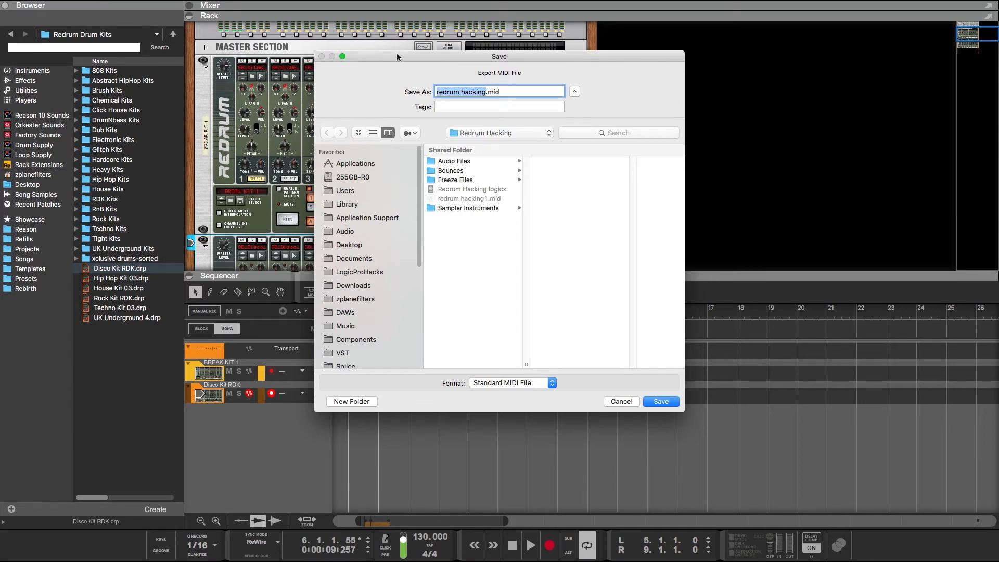
left_click_drag(397, 57, 667, 66)
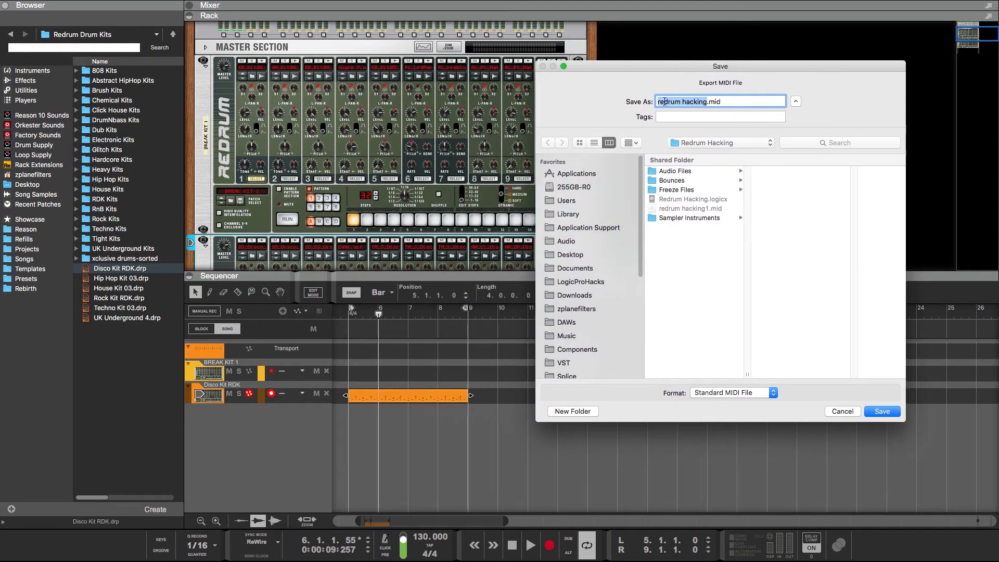
Name the MIDI export Hardcore 130BPM Redrum pattern and save it
type("1")
key("BackSpace")
type("Hardcore 130")
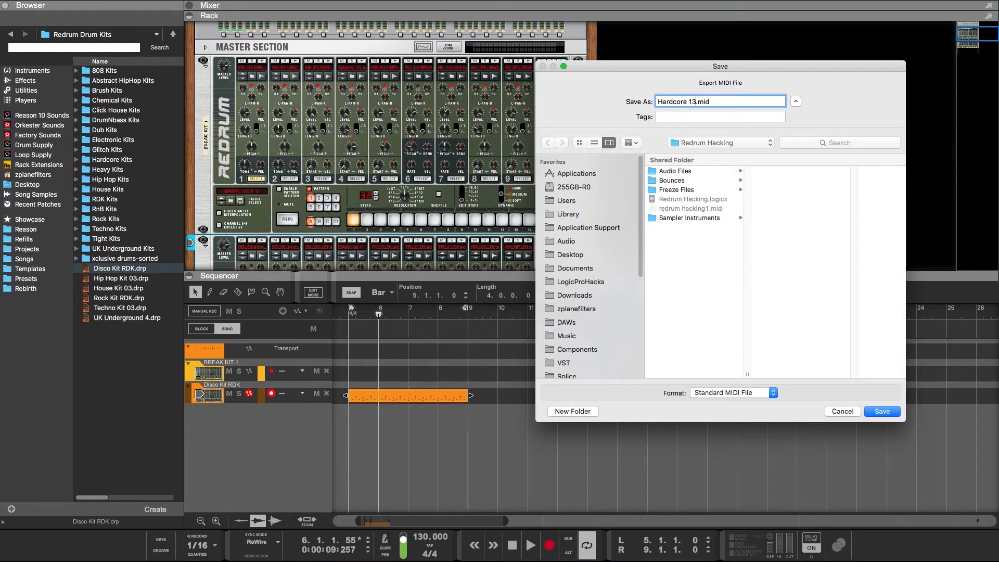
type("BPM")
type(" patter")
type("n")
type("Redr")
type("um")
key("Return")
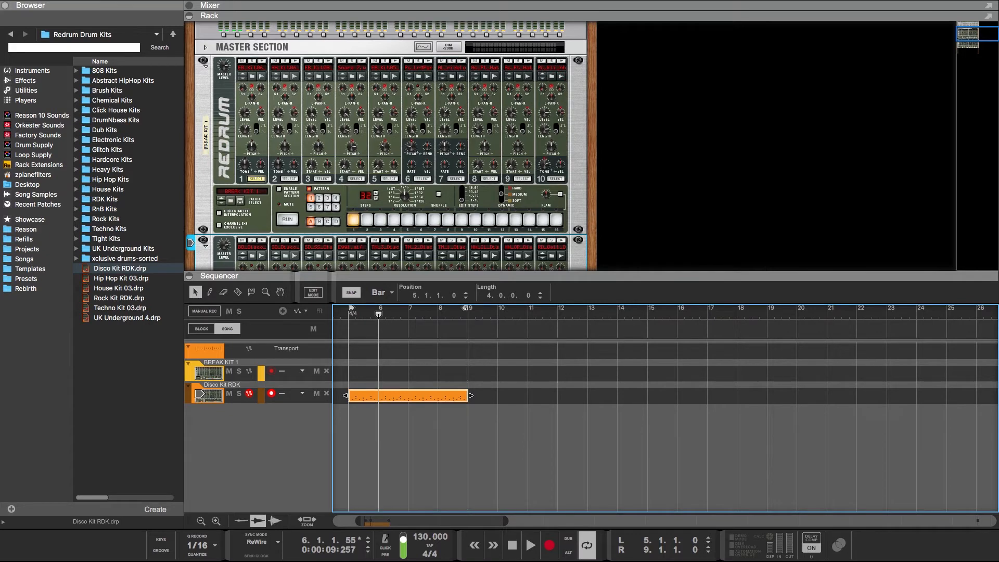
Delete the pattern clip from the Disco Kit RDK track and remove the Disco Kit RDK Redrum from the rack
left_click(374, 432)
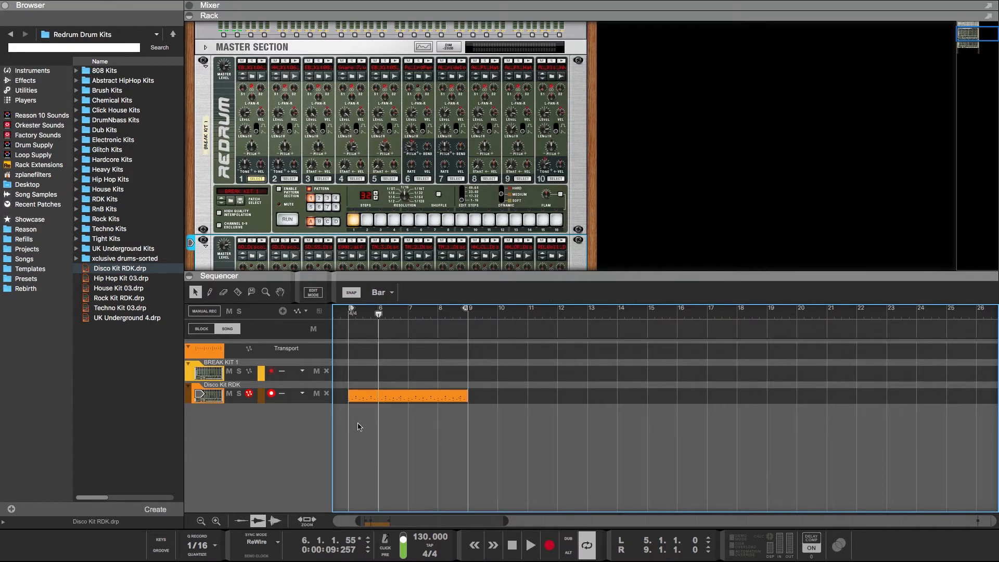
left_click(410, 392)
key("Delete")
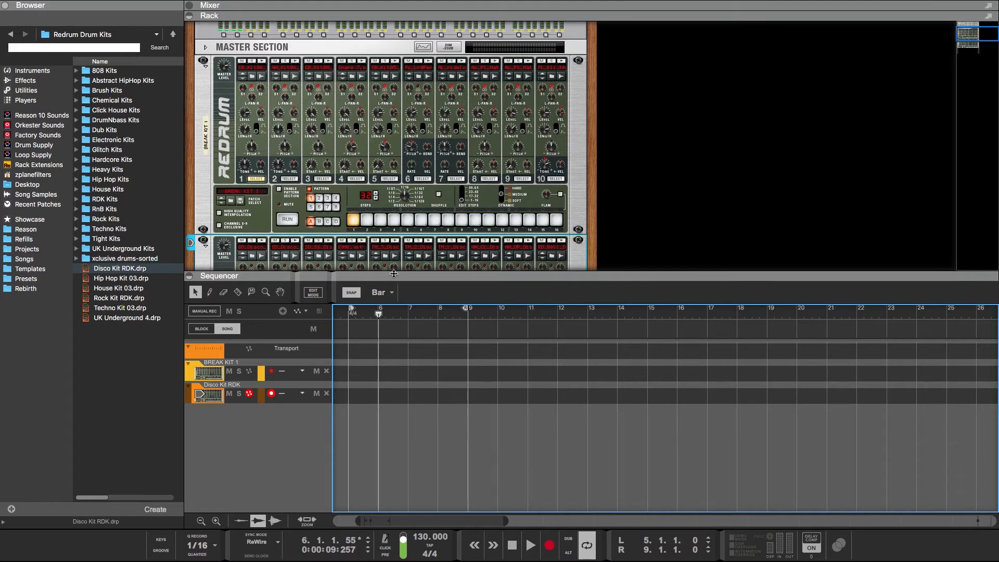
key("F6")
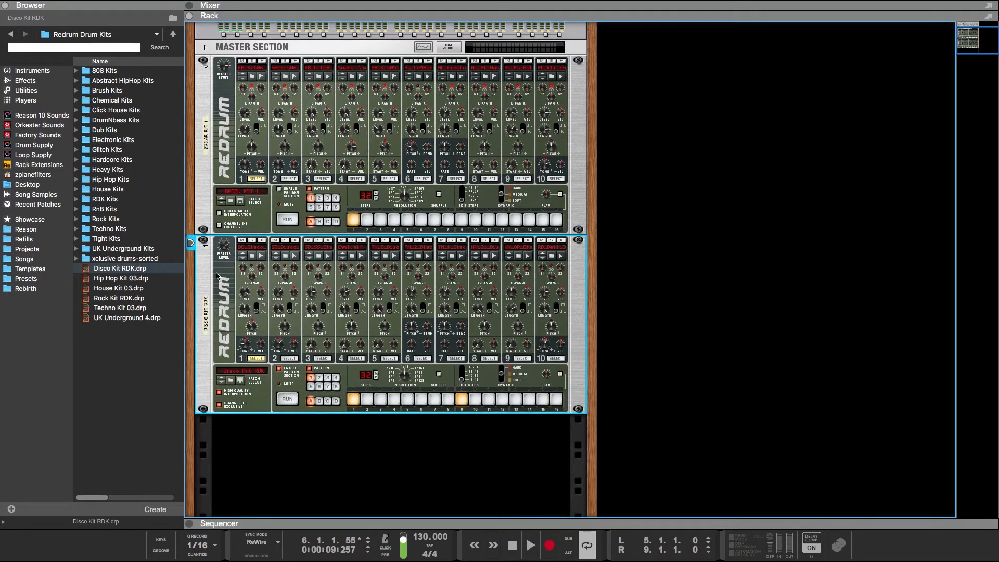
key("Delete")
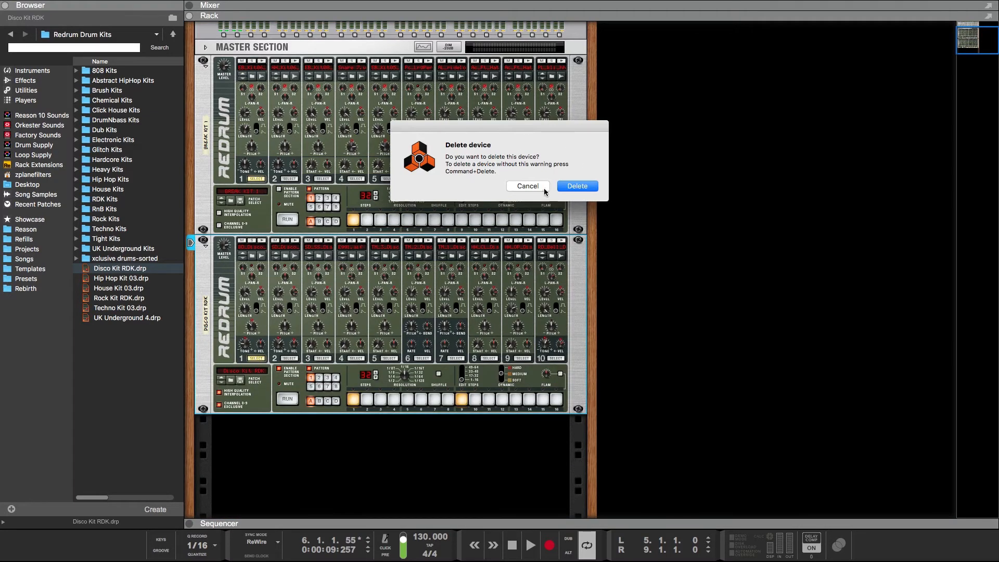
left_click(580, 187)
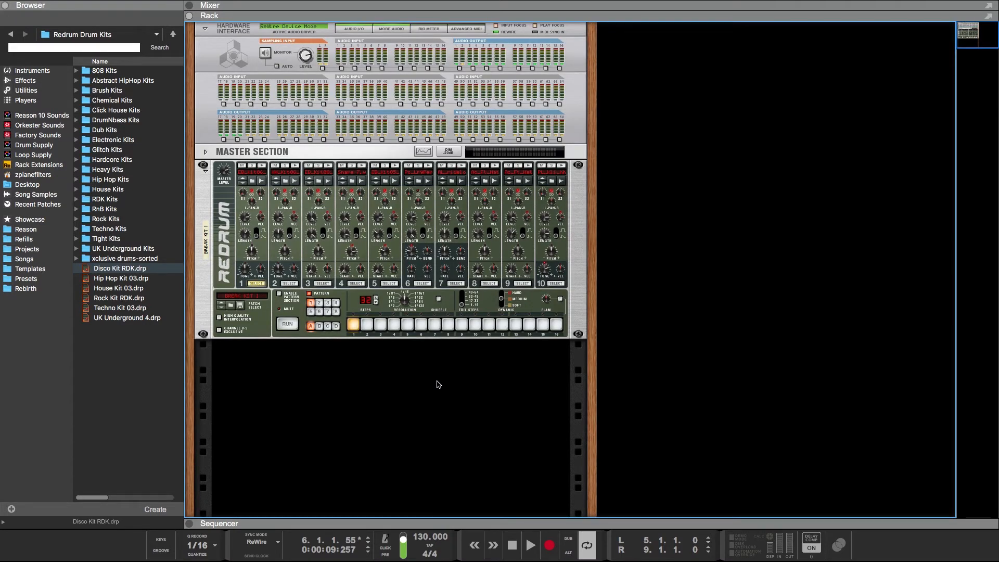
Flip the rack to view the BREAK KIT 1 Redrum's rear cabling and switch to Logic Pro X
key("Tab")
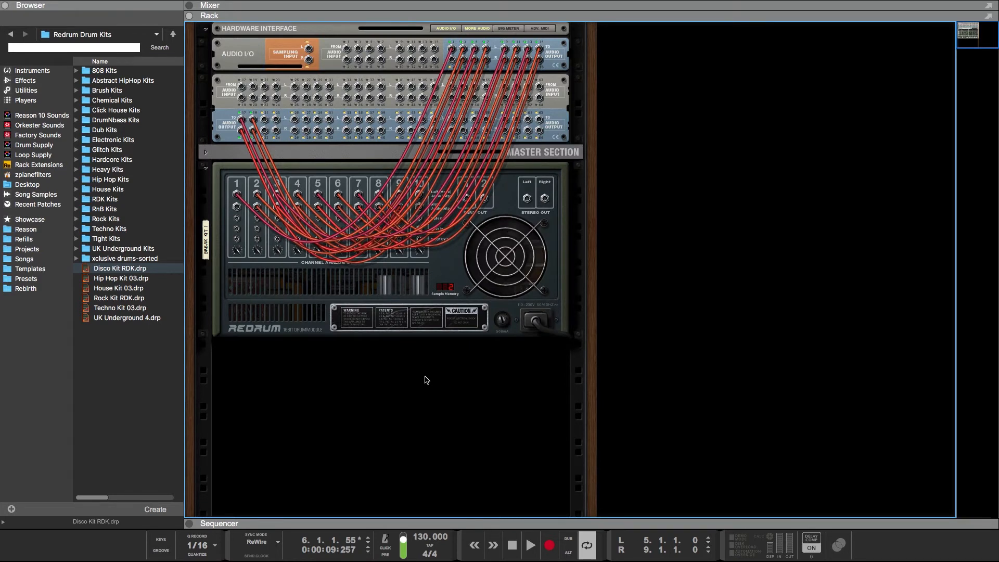
key("ctrl+Up")
left_click(378, 44)
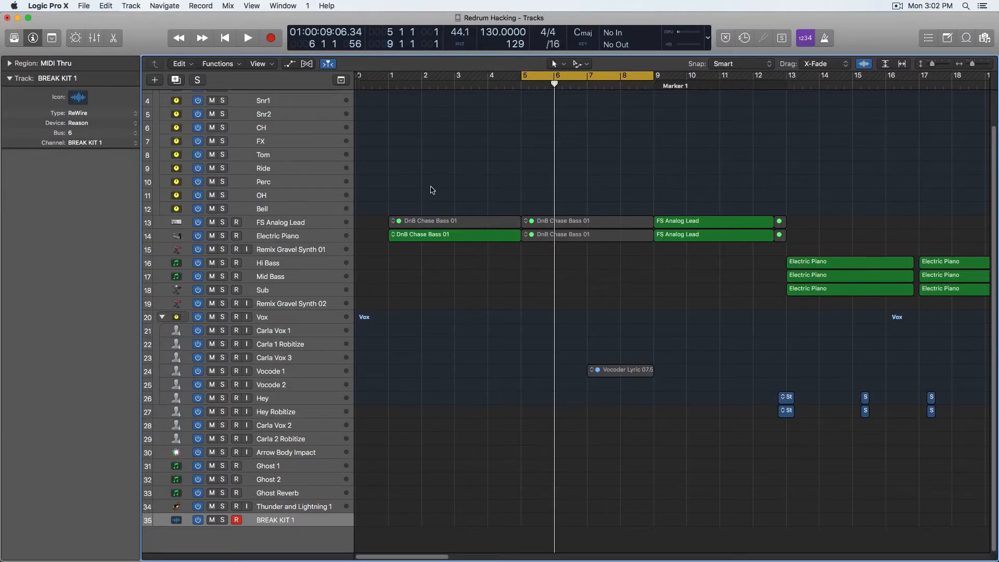
Place the playhead at bar 81, beyond the last regions of the arrangement
scroll(439, 301, "up", 3)
scroll(452, 214, "down", 5)
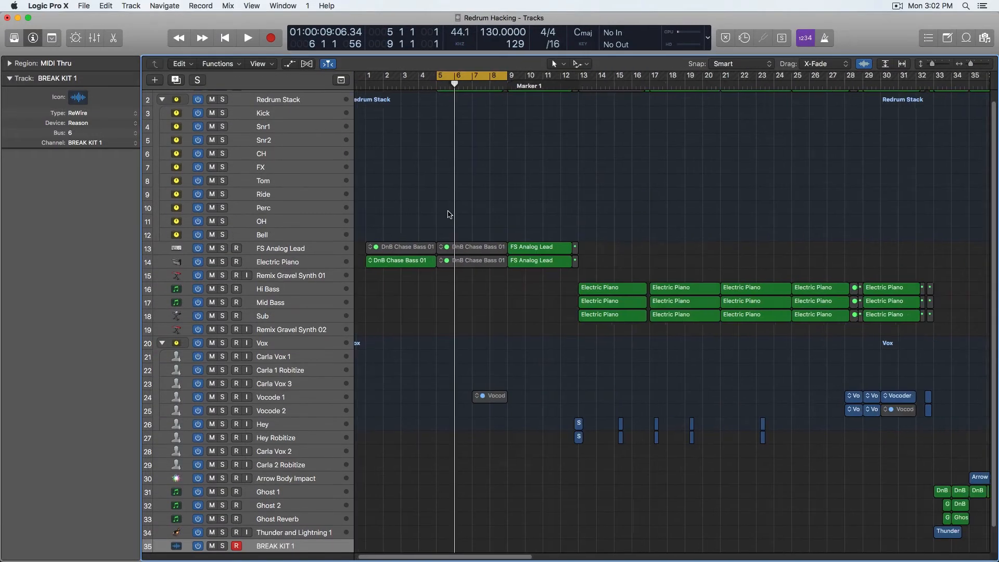
scroll(448, 215, "up", 2)
scroll(445, 218, "down", 3)
scroll(437, 214, "up", 1)
scroll(435, 212, "down", 4)
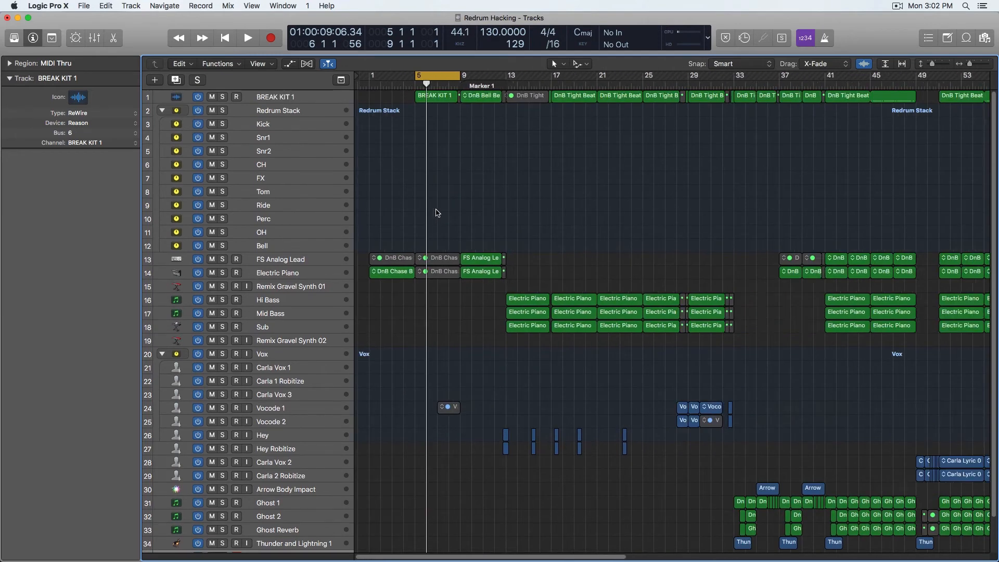
scroll(430, 210, "down", 2)
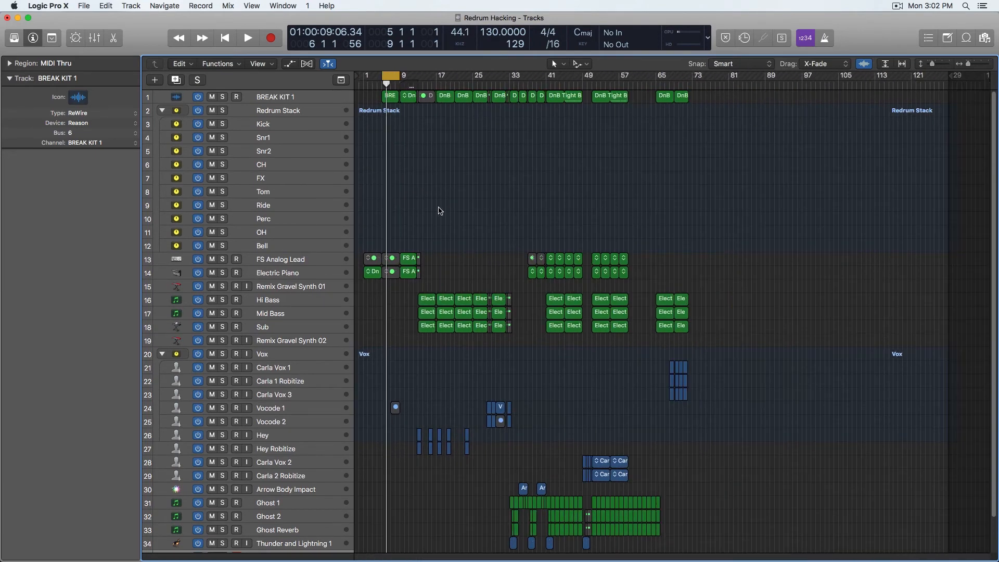
left_click(724, 84)
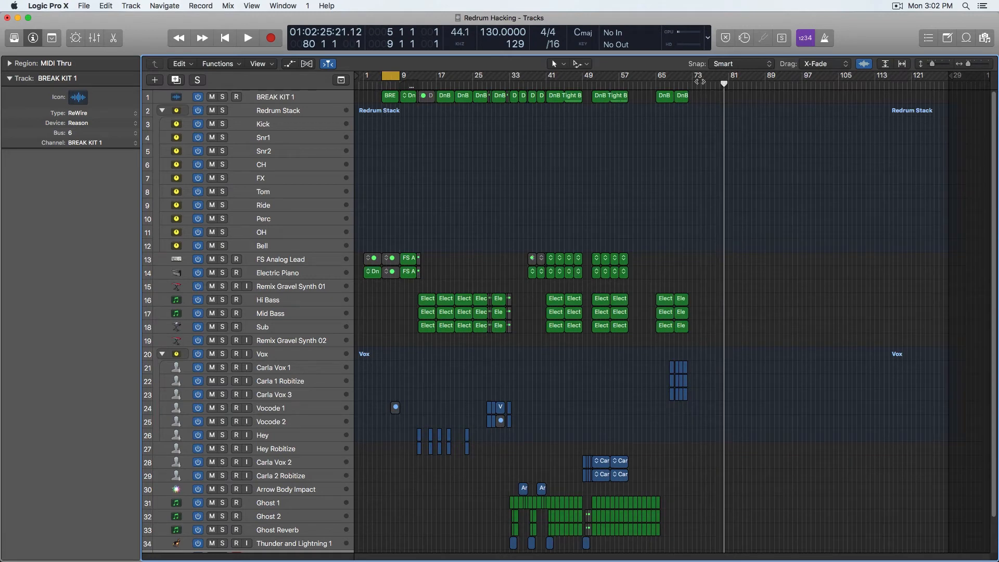
key("space")
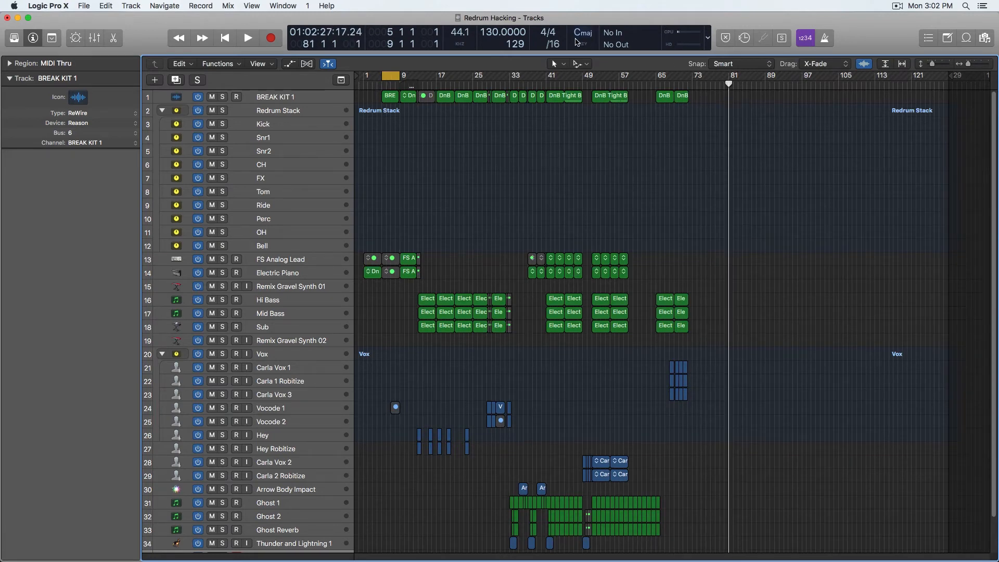
Import the MIDI file Hardcore 130BPM Redrum pattern.mid without its tempo information
left_click(83, 6)
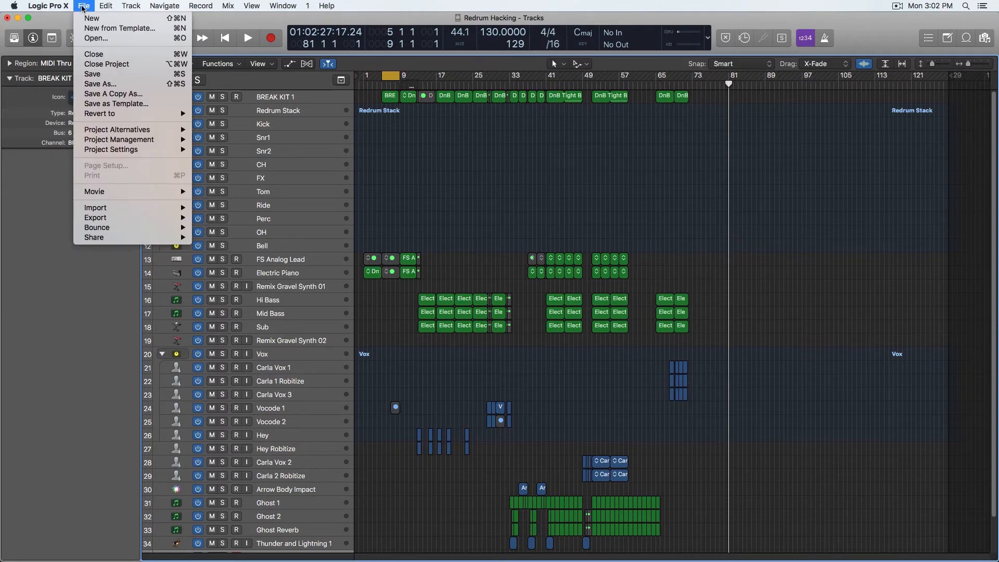
mouse_move(104, 207)
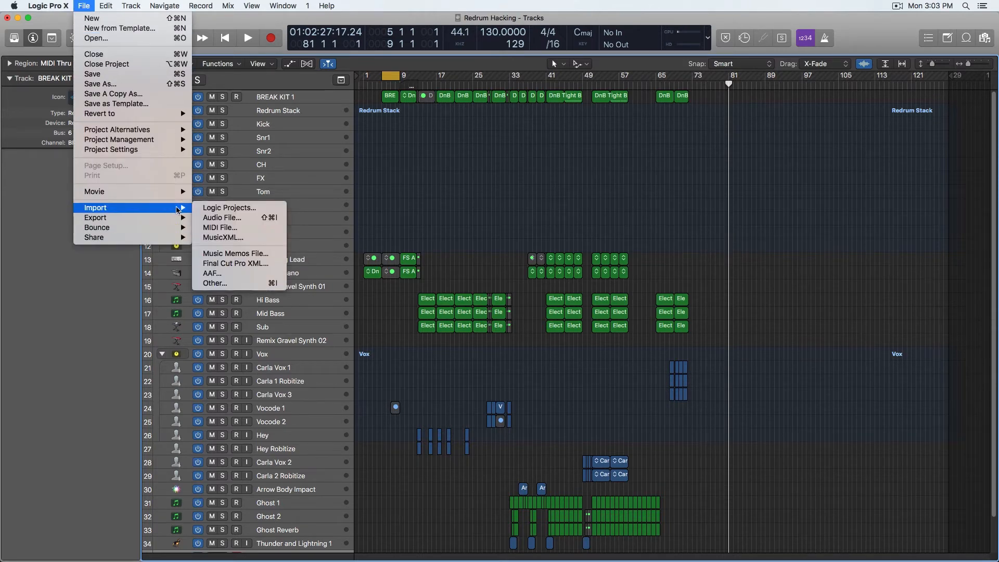
left_click(237, 230)
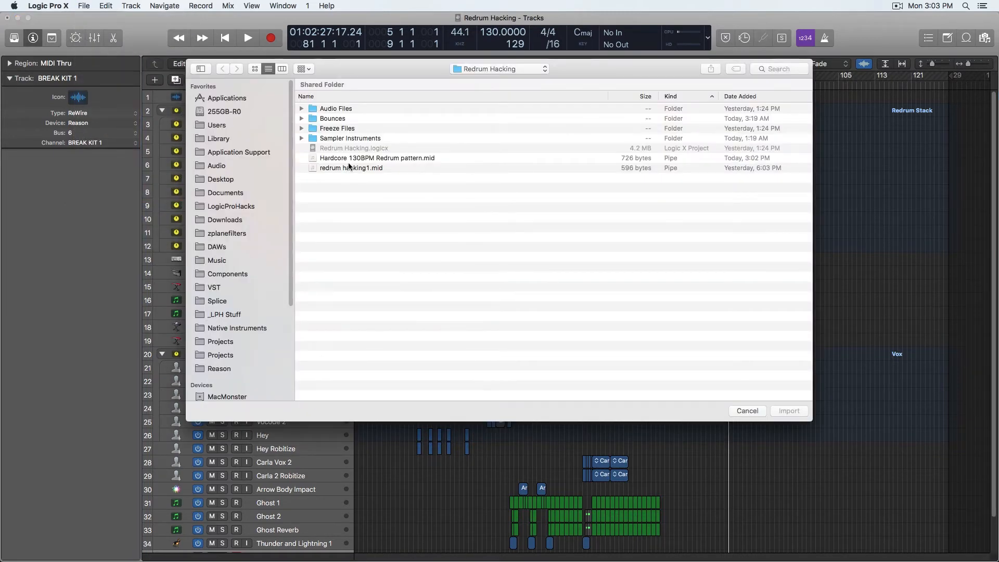
left_click(348, 159)
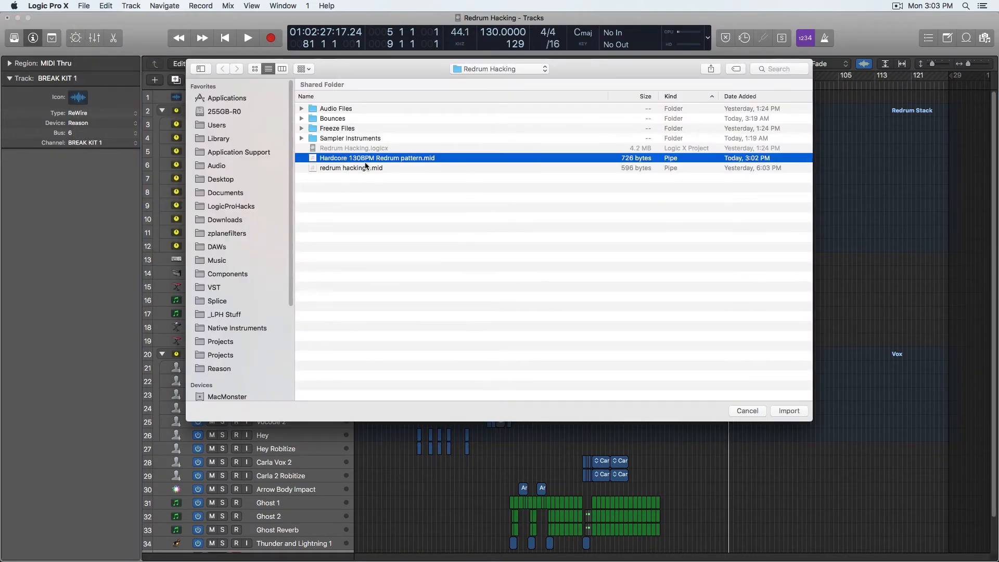
left_click(788, 411)
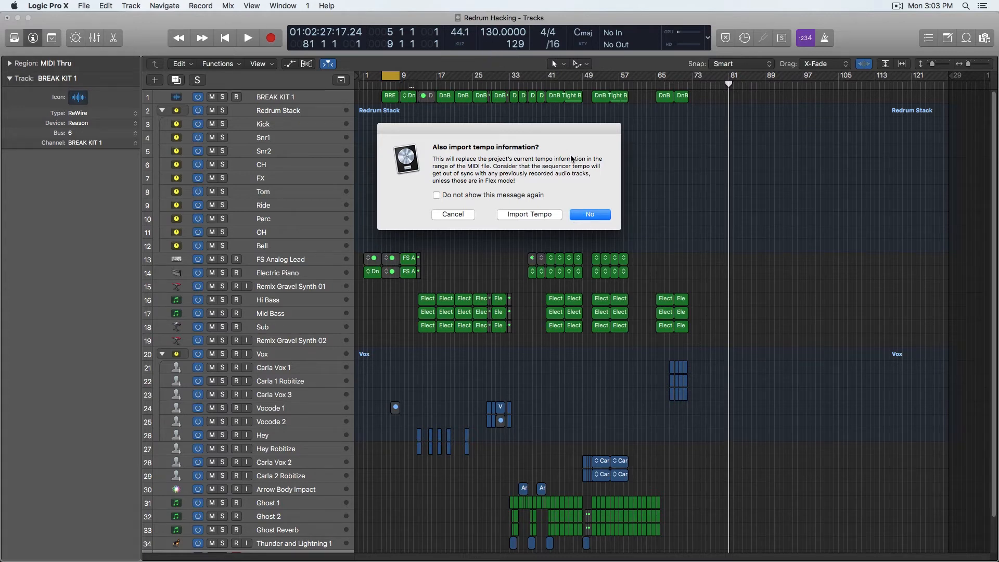
left_click(601, 217)
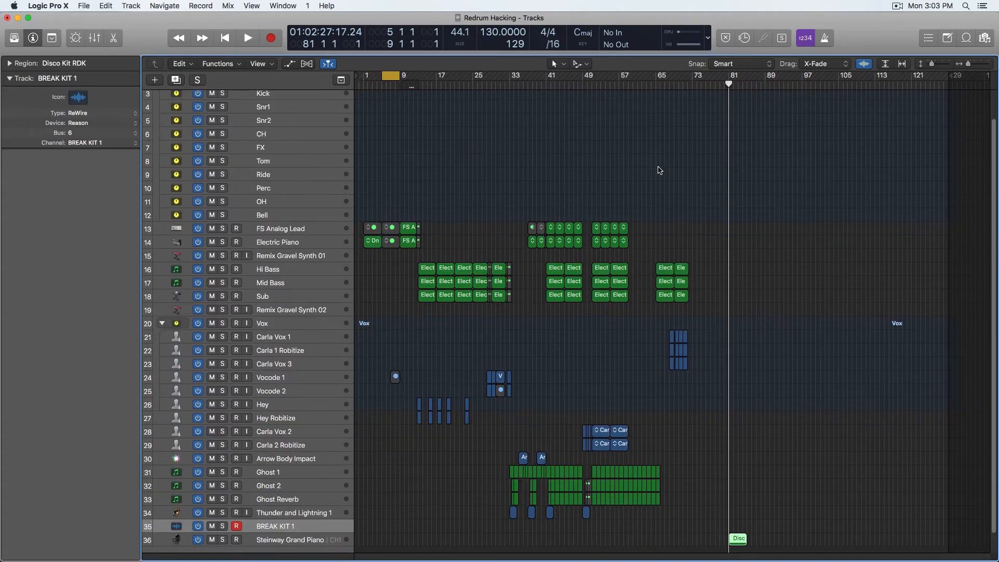
Set the project tempo to 165 and check it in the global tempo track
double_click(488, 32)
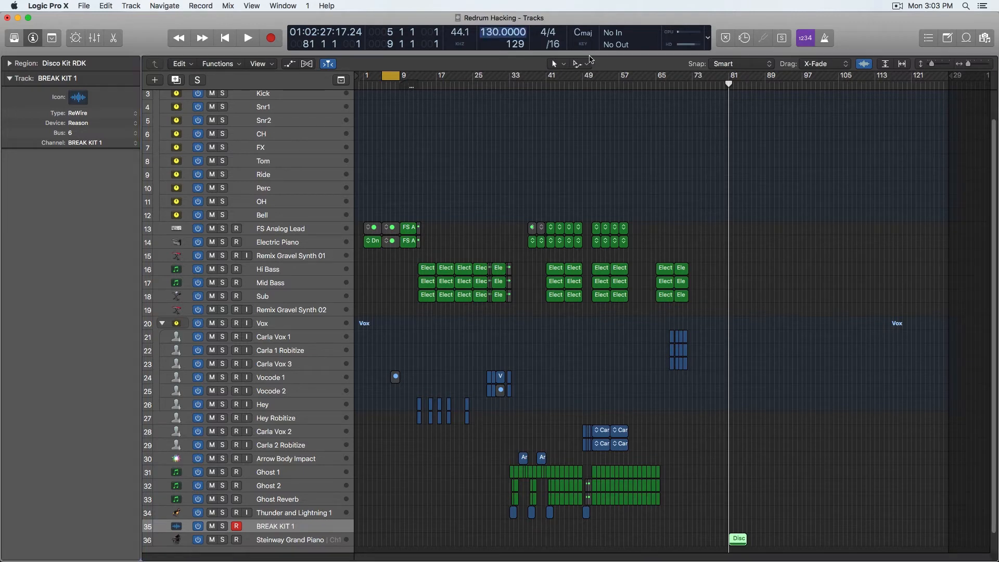
left_click(563, 137)
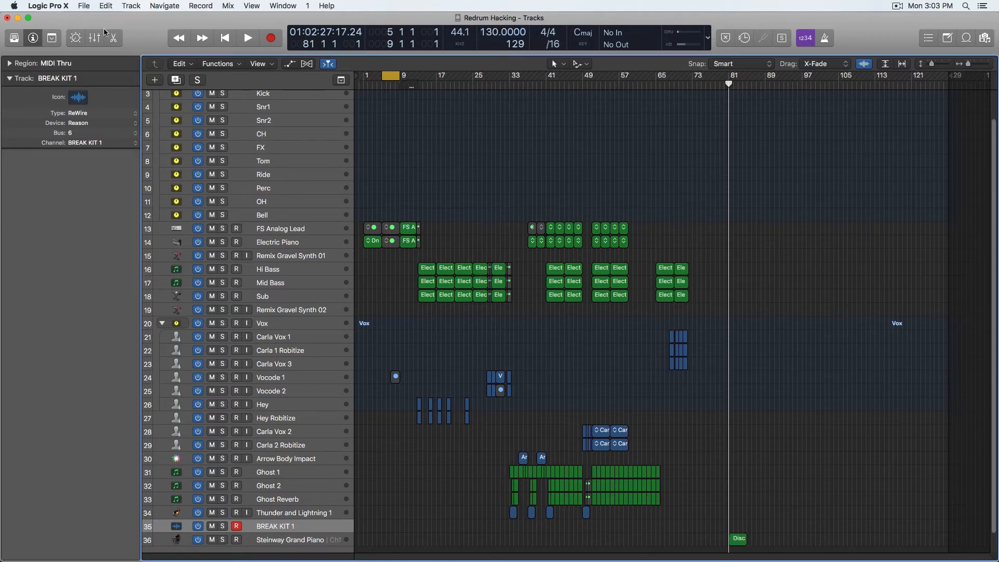
key("g")
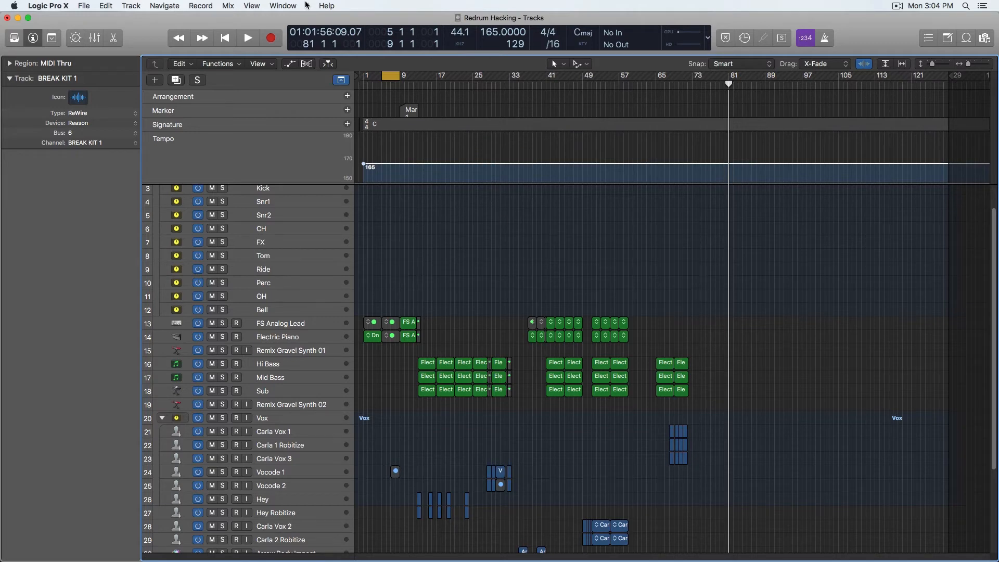
key("g")
Move the imported Disco Kit RDK region from the Steinway Grand Piano track to the BREAK KIT 1 track at bar 77
left_click(322, 520)
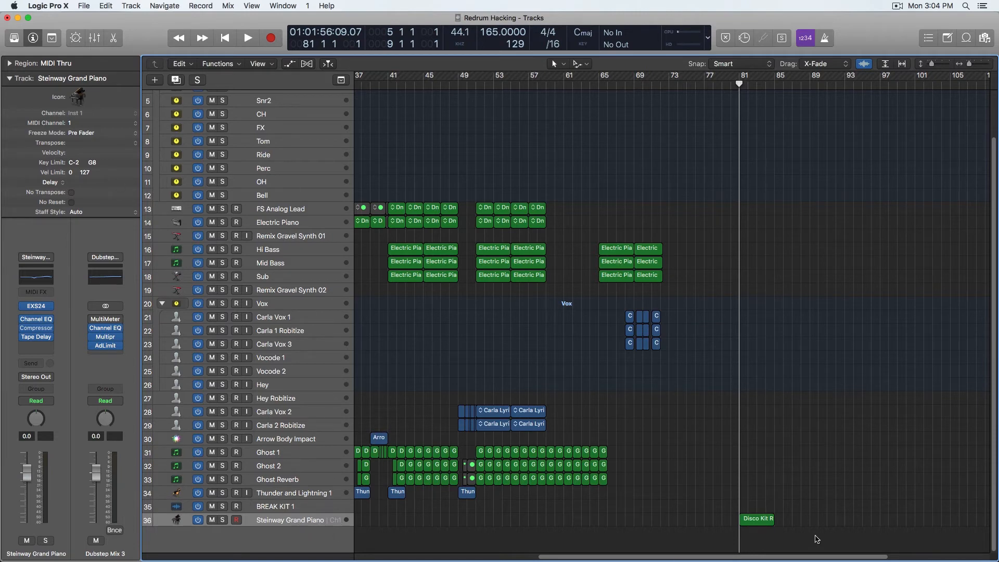
left_click(757, 519)
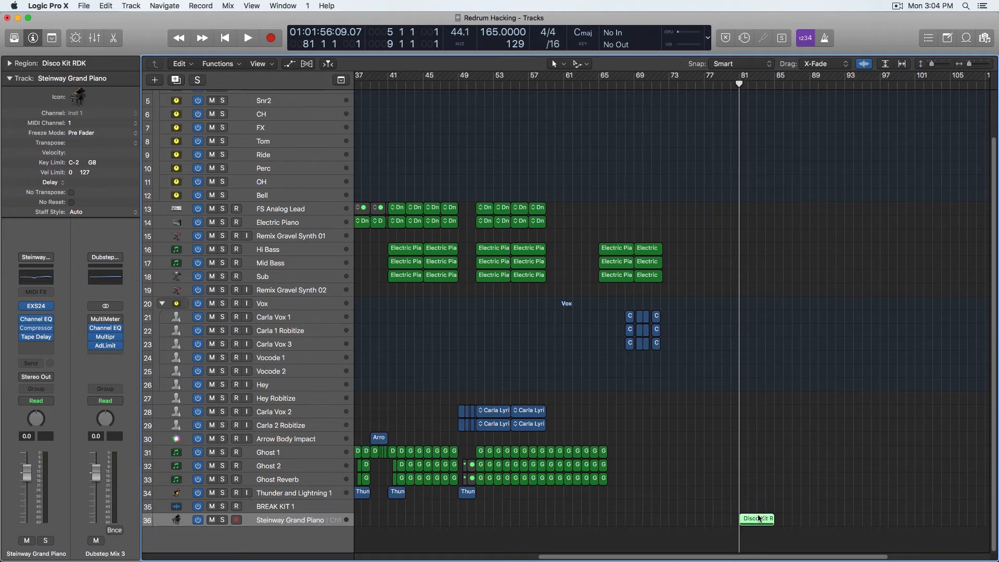
left_click_drag(759, 519, 720, 100)
scroll(695, 330, "down", 2)
Delete the empty Steinway Grand Piano track
left_click(314, 508)
left_click(316, 522)
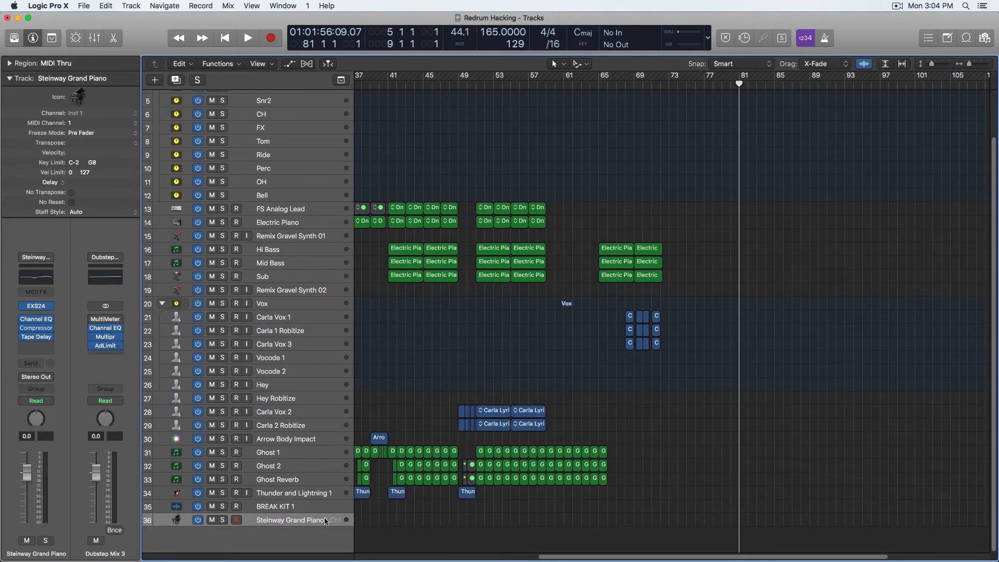
key("super+BackSpace")
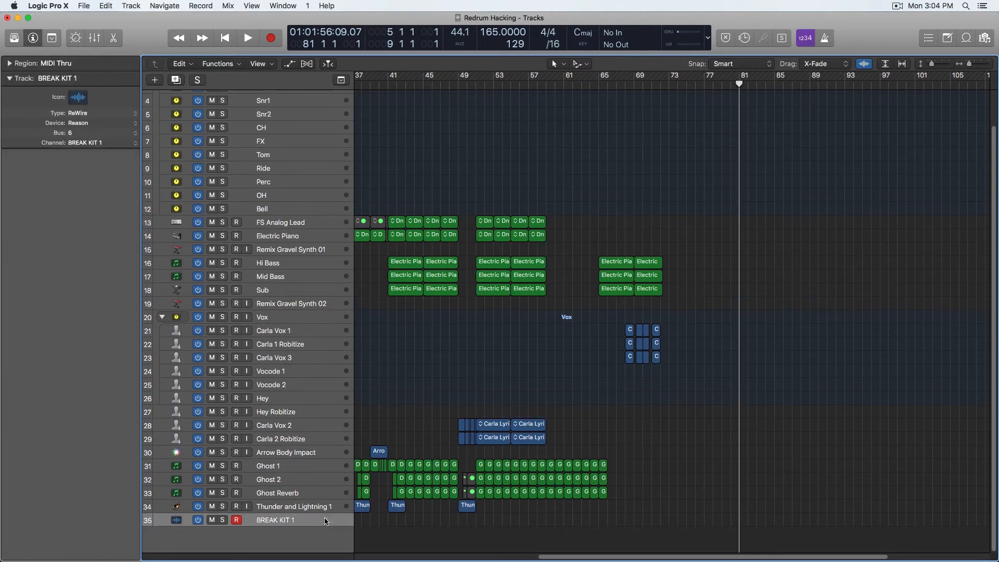
Zoom in on the Disco Kit RDK region on the BREAK KIT 1 track
scroll(772, 272, "up", 3)
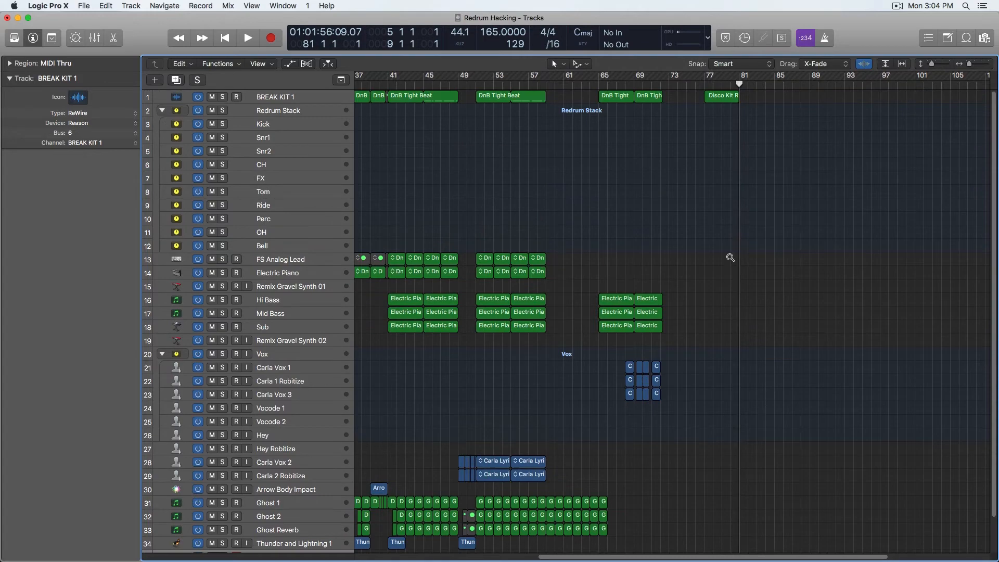
scroll(729, 257, "down", 2)
scroll(729, 258, "up", 4)
scroll(729, 257, "up", 5)
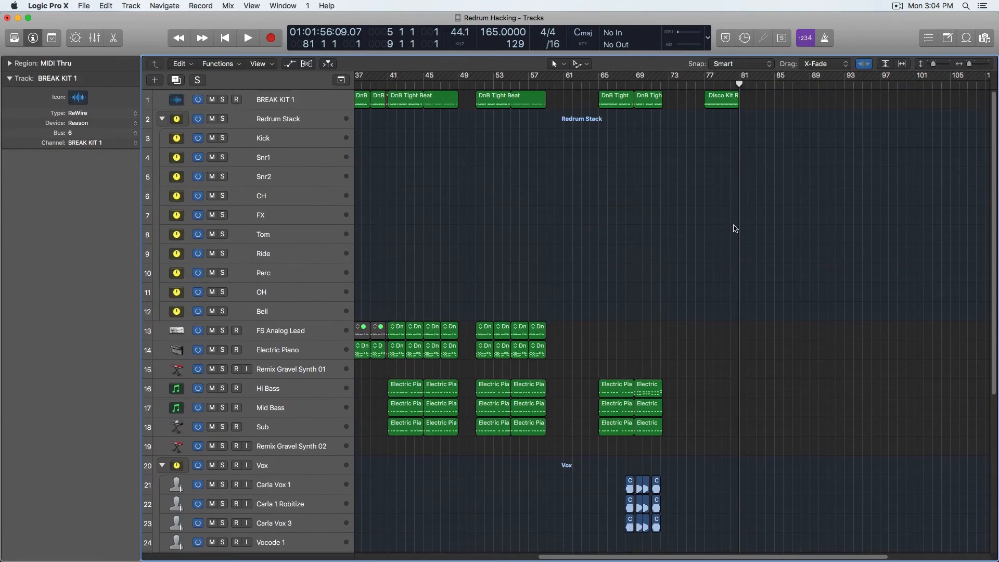
scroll(734, 225, "up", 4)
scroll(716, 232, "down", 1)
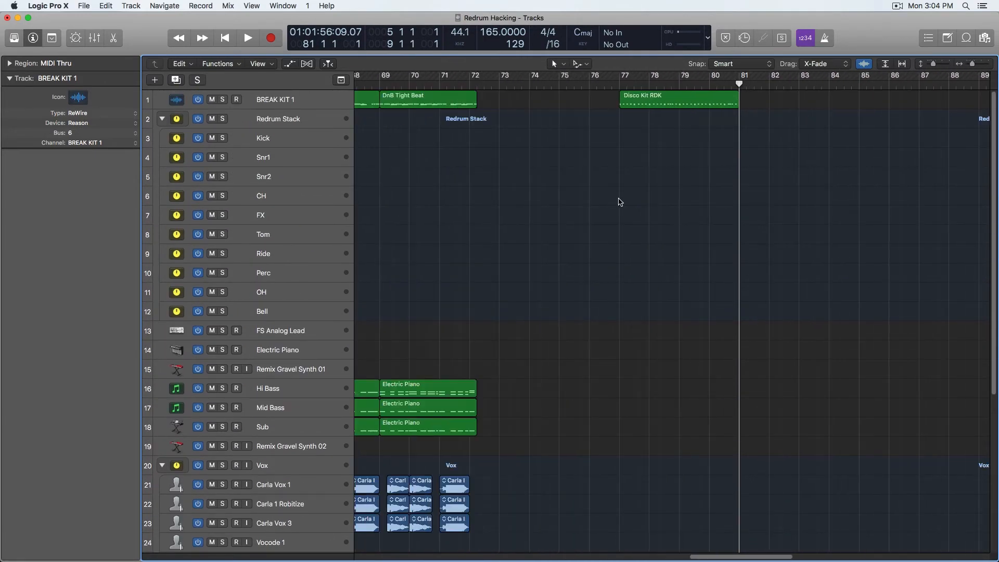
Open the Disco Kit RDK region on the BREAK KIT 1 track in the Piano Roll and view its notes
left_click(652, 104)
key("p")
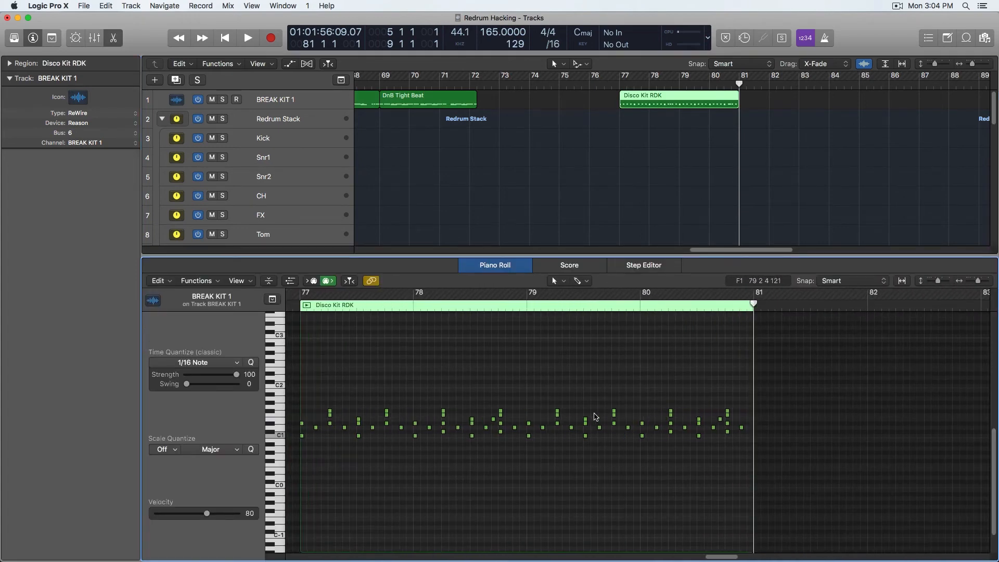
scroll(595, 416, "left", 3)
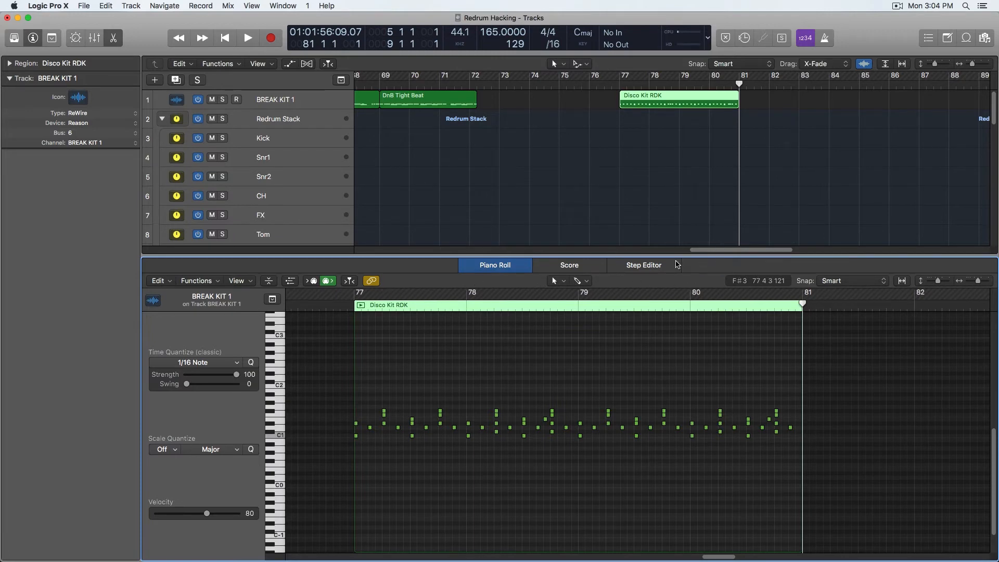
Set a cycle range from bar 77 to bar 81 around the Disco Kit RDK region and play it through
left_click(617, 128)
left_click_drag(621, 81, 739, 81)
left_click(656, 102)
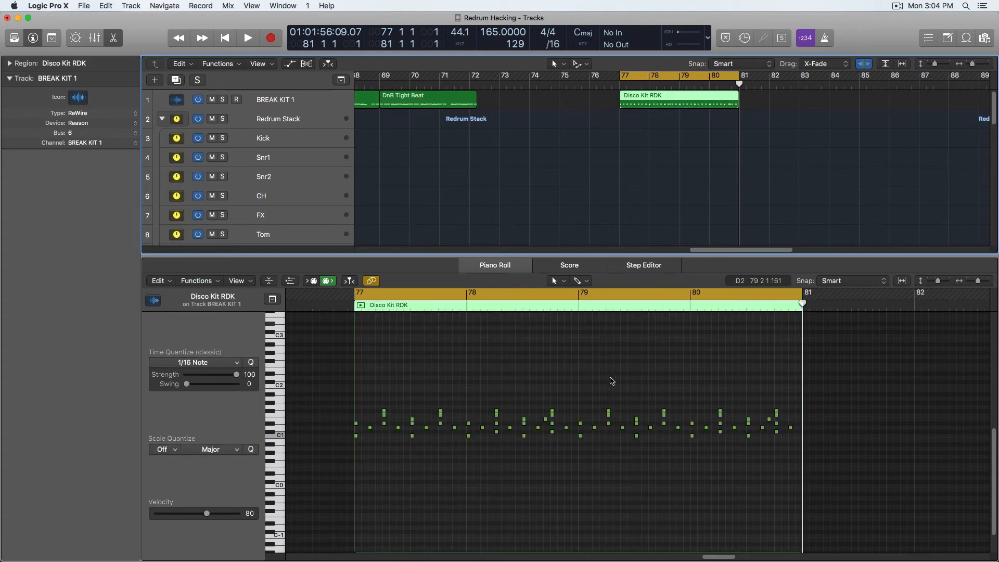
key("space")
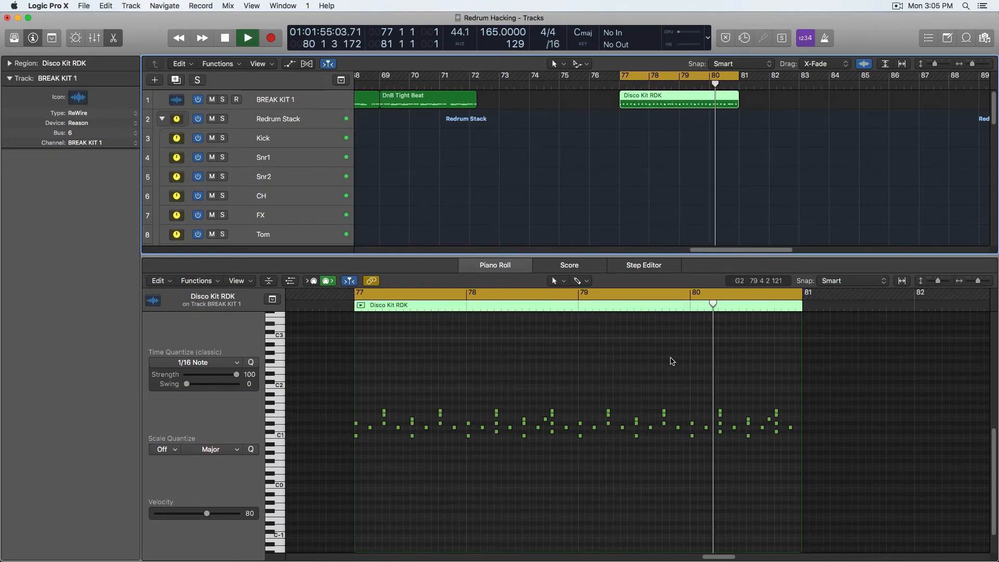
key("space")
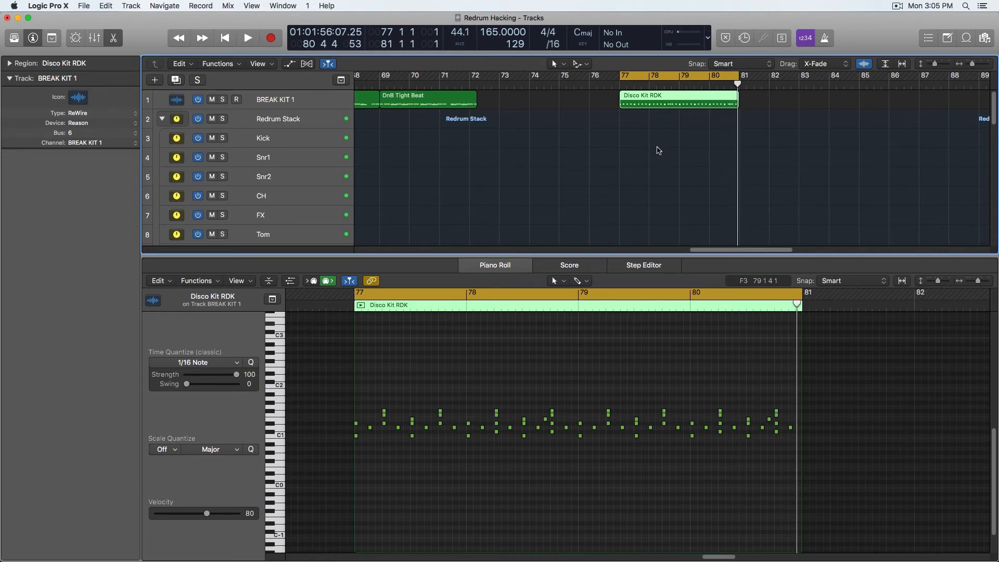
Select the BREAK KIT 1 region at bar 5 near the song's start to show its notes in the Piano Roll
left_click_drag(658, 151, 685, 107)
scroll(606, 199, "right", 2)
scroll(605, 199, "up", 1)
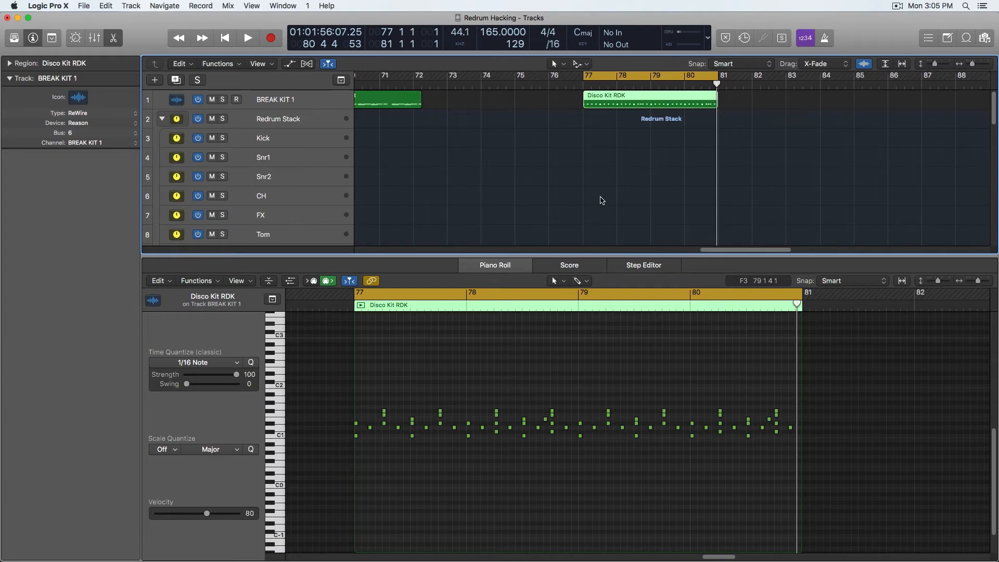
left_click_drag(555, 112, 657, 100)
scroll(565, 168, "left", 15)
scroll(539, 164, "left", 10)
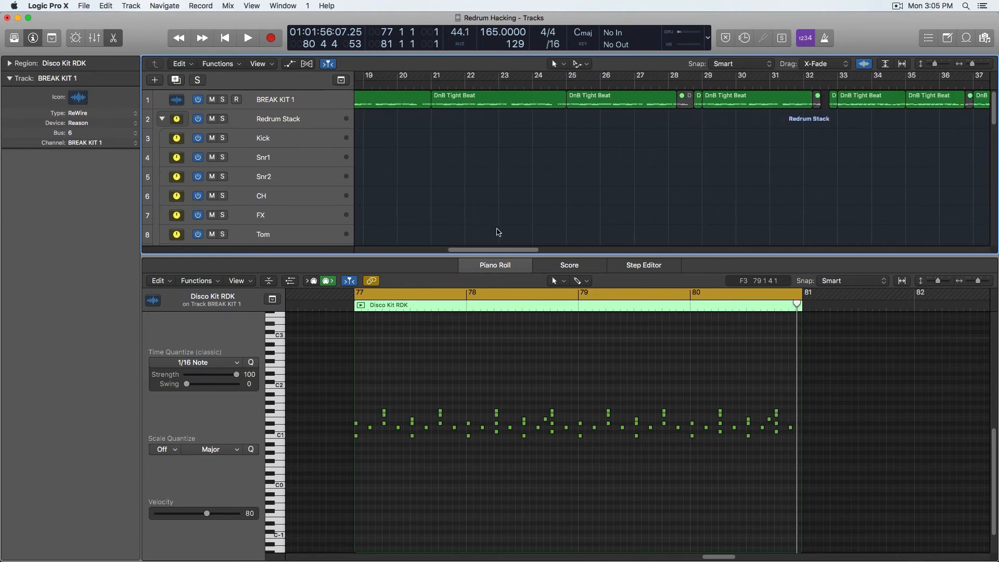
scroll(478, 176, "left", 3)
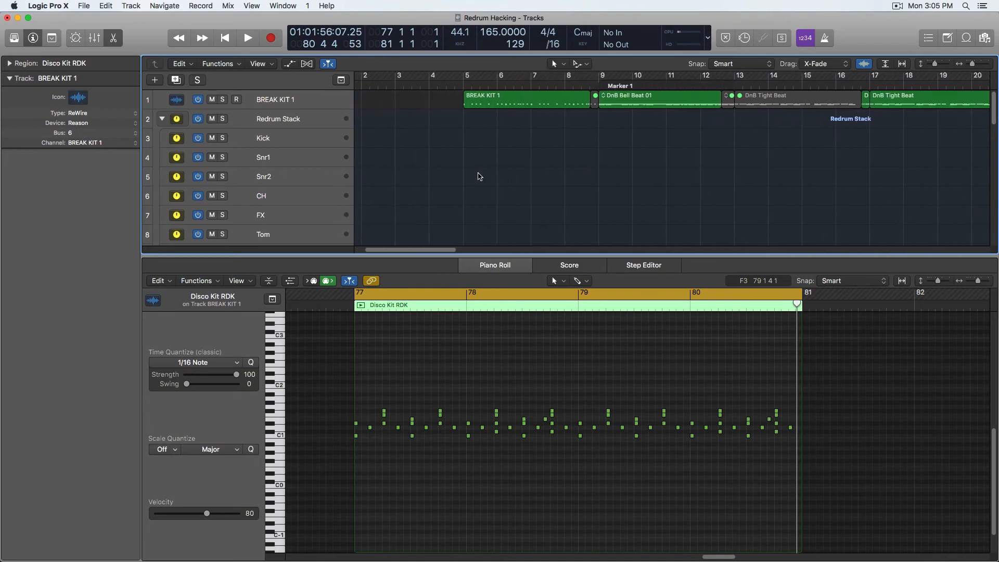
left_click(515, 100)
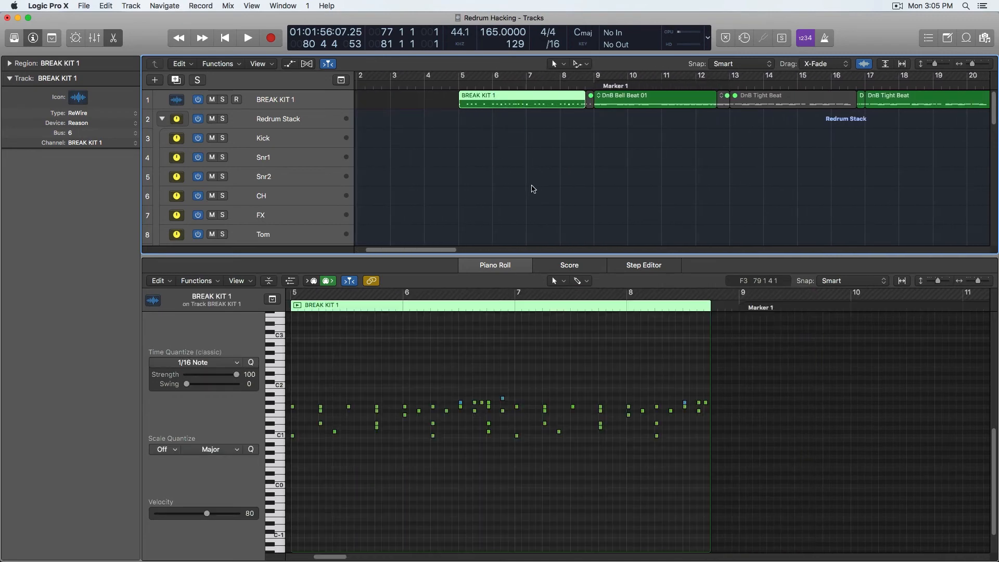
Set the cycle range from bar 5 to bar 8, turn cycling off, and play the song from bar 5
left_click_drag(460, 79, 560, 87)
left_click(526, 85)
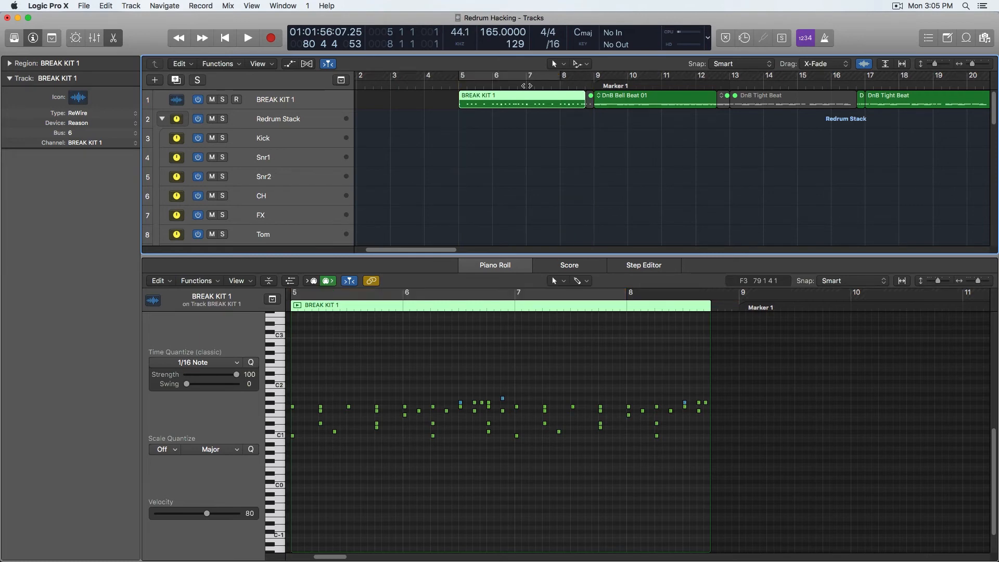
left_click(459, 85)
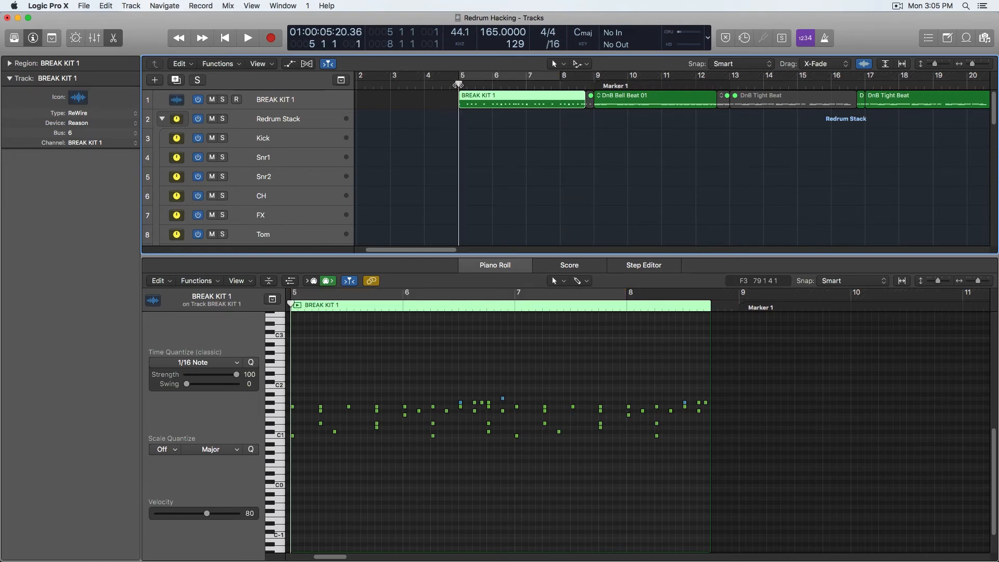
key("space")
scroll(520, 196, "down", 2)
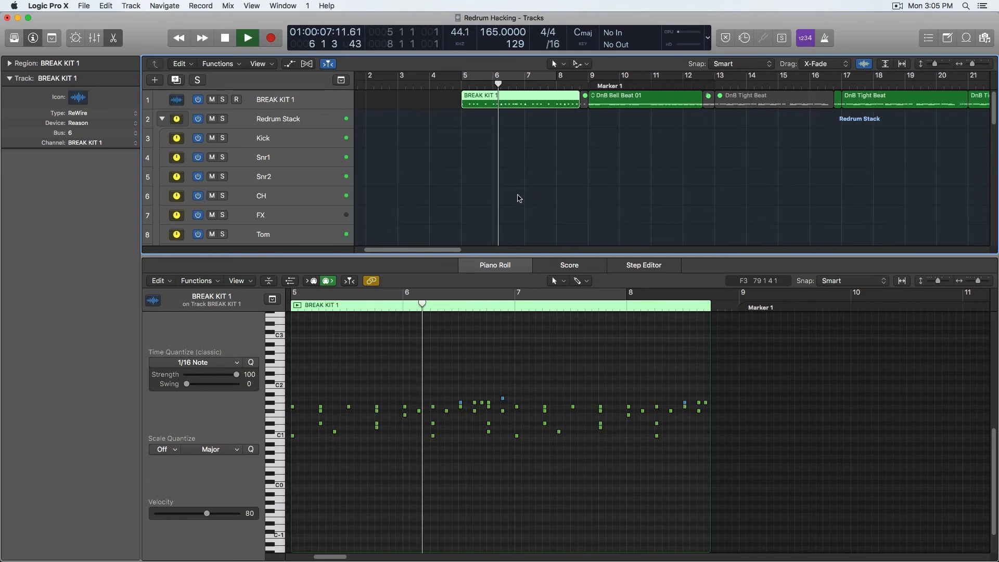
scroll(539, 211, "right", 4)
scroll(539, 213, "down", 2)
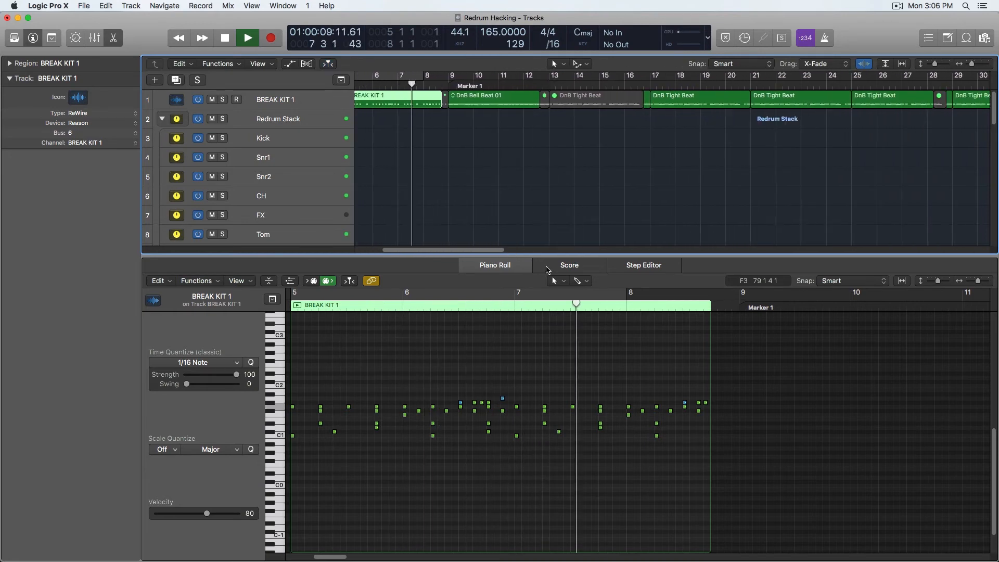
Display the notes of the DnB Bell Beat 01 region and the DnB Tight Beat region at bar 17 during playback
left_click_drag(487, 140, 504, 103)
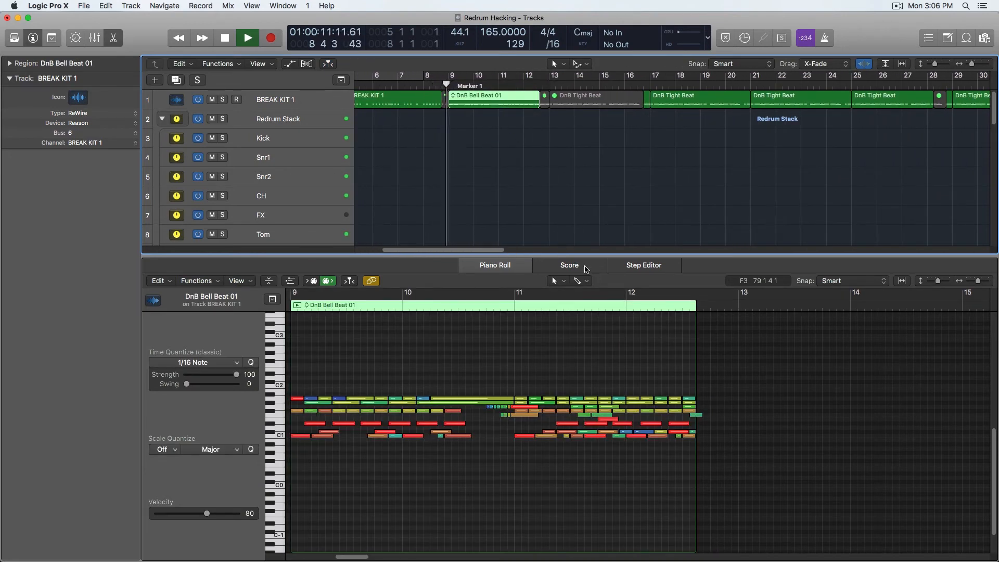
scroll(553, 253, "left", 1)
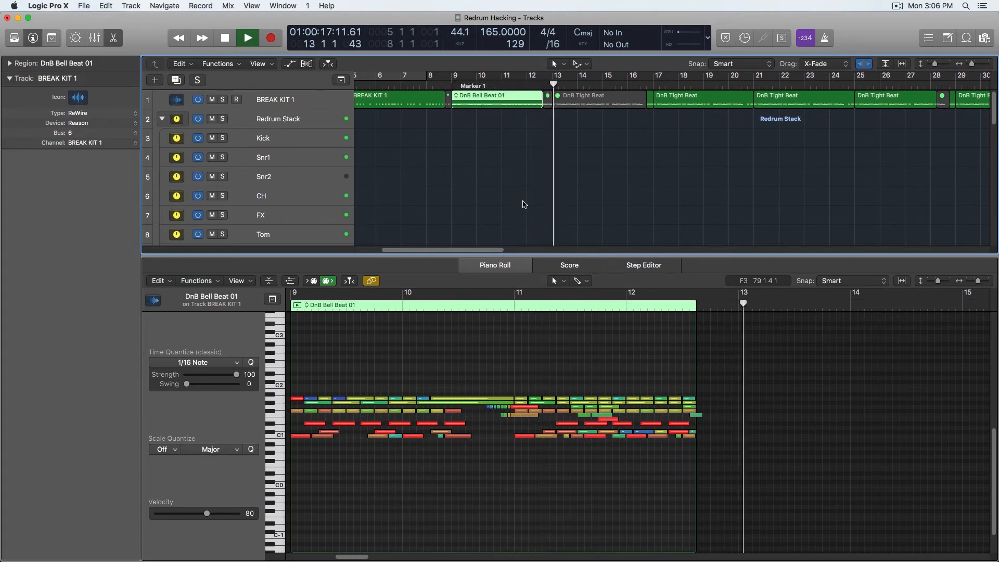
scroll(551, 174, "right", 5)
scroll(550, 175, "down", 1)
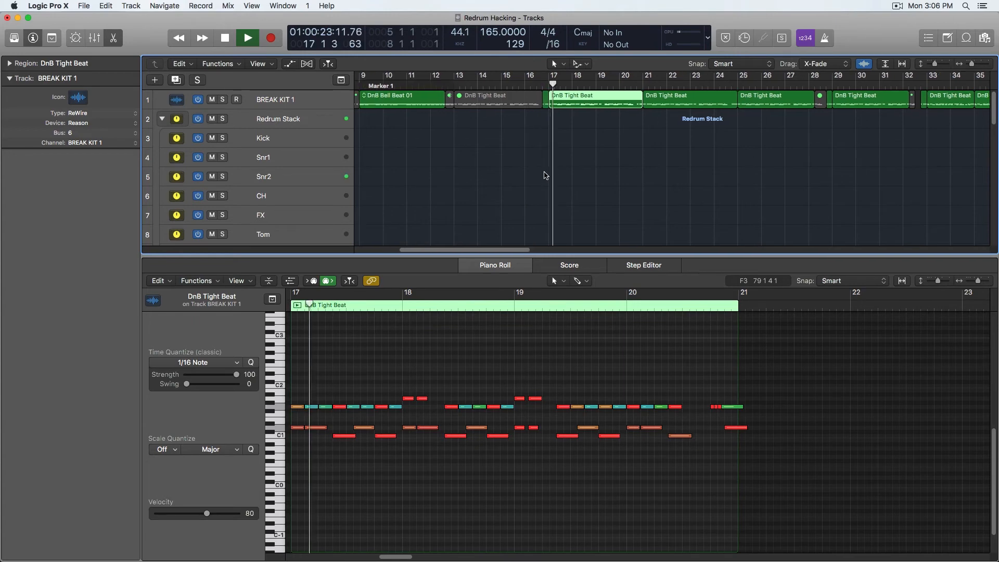
scroll(538, 174, "down", 2)
scroll(540, 179, "down", 1)
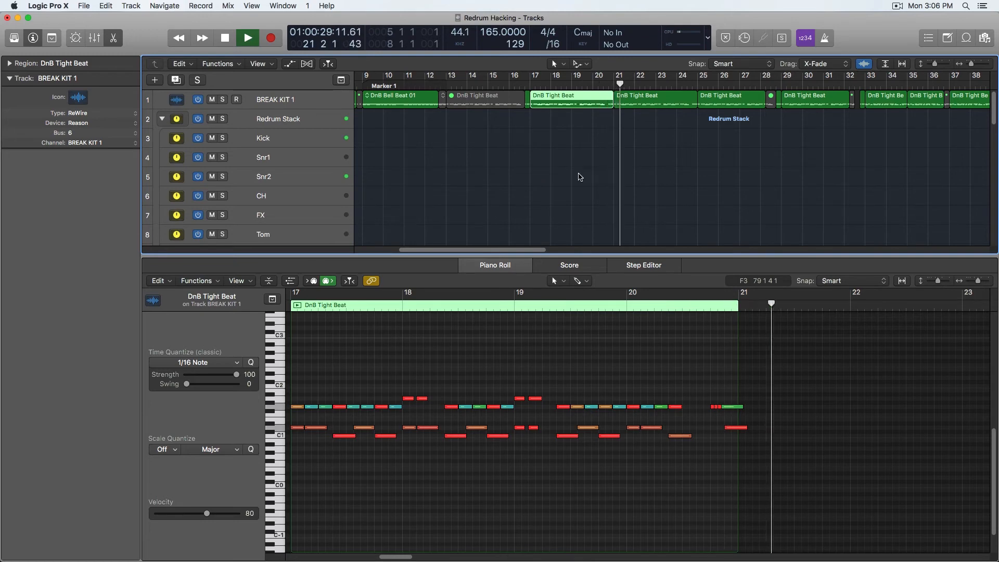
Select the three DnB Tight Beat regions from bar 21 to bar 28, follow the playback, and stop it around bar 32
left_click_drag(617, 142, 771, 103)
scroll(684, 195, "down", 1)
scroll(683, 195, "down", 8)
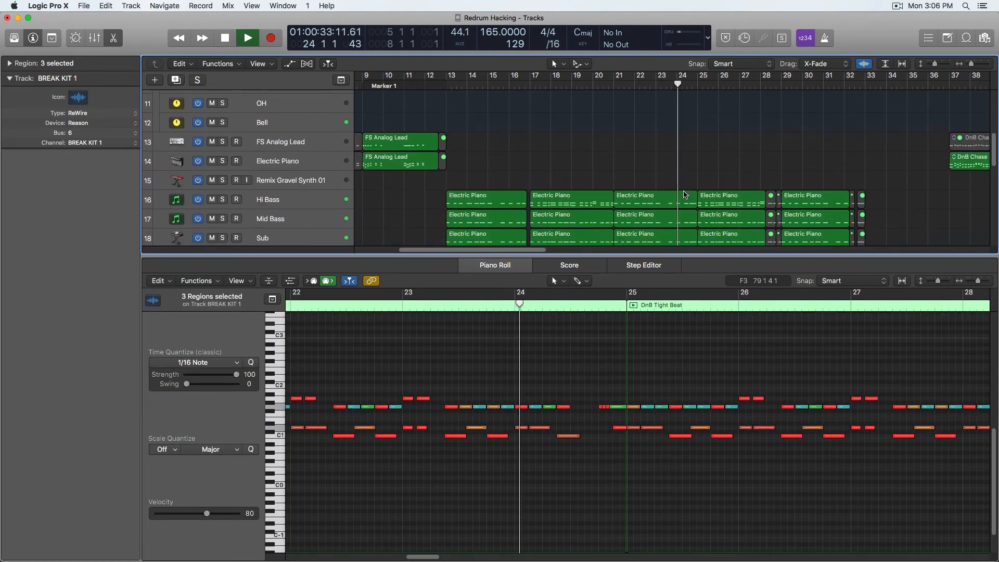
scroll(684, 195, "up", 6)
scroll(684, 194, "up", 5)
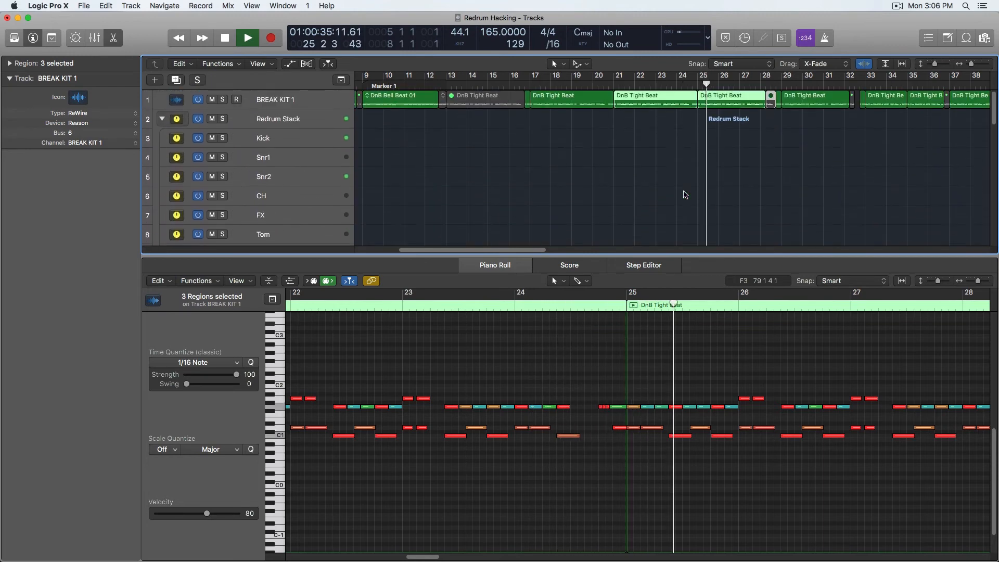
scroll(680, 192, "down", 2)
scroll(670, 193, "up", 2)
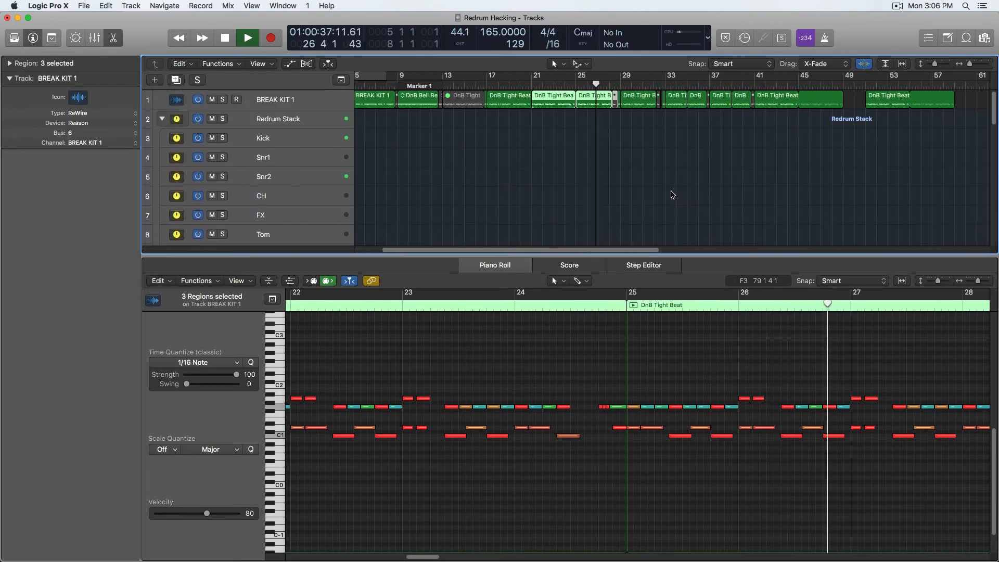
scroll(660, 194, "right", 3)
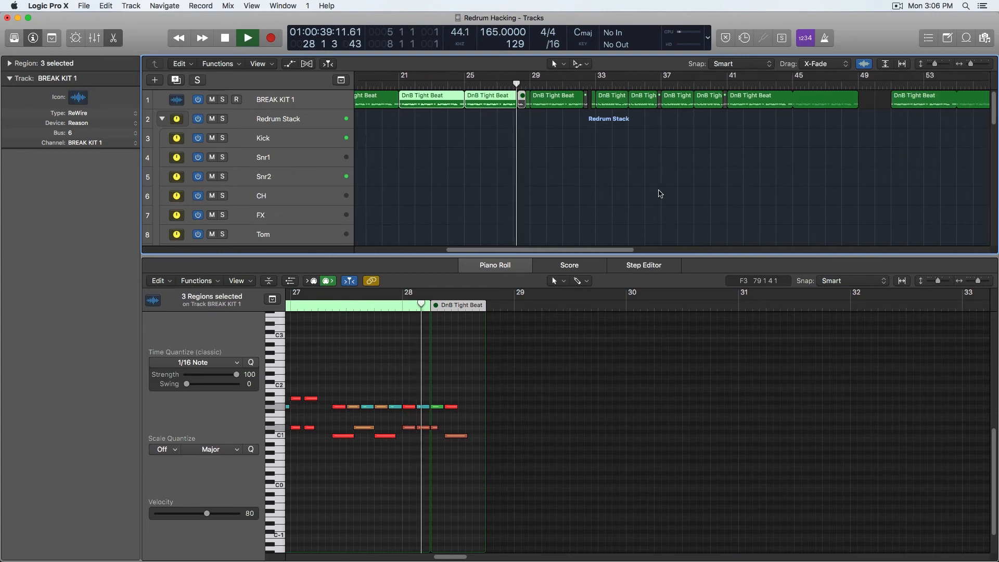
scroll(640, 192, "down", 3)
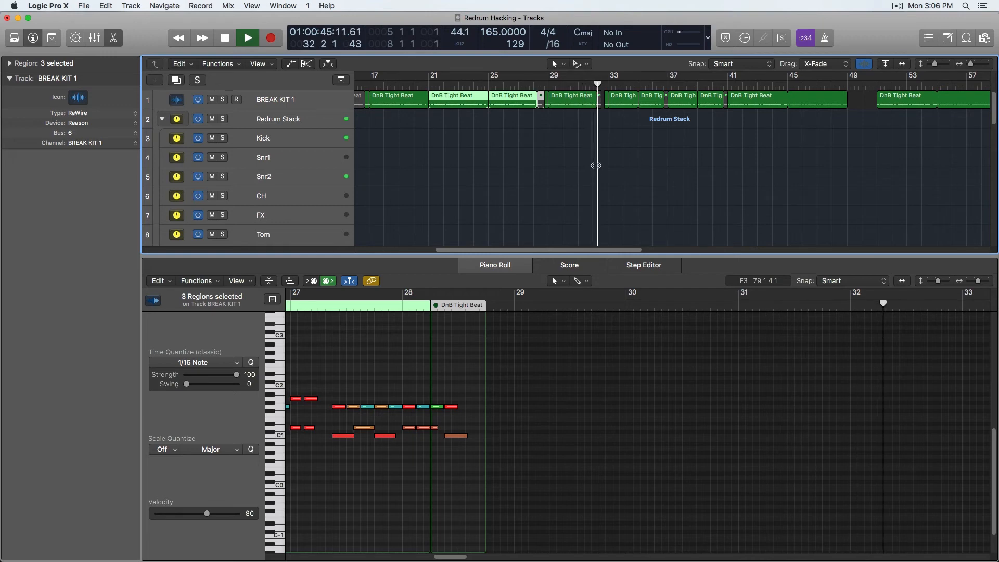
key("space")
scroll(597, 168, "up", 3)
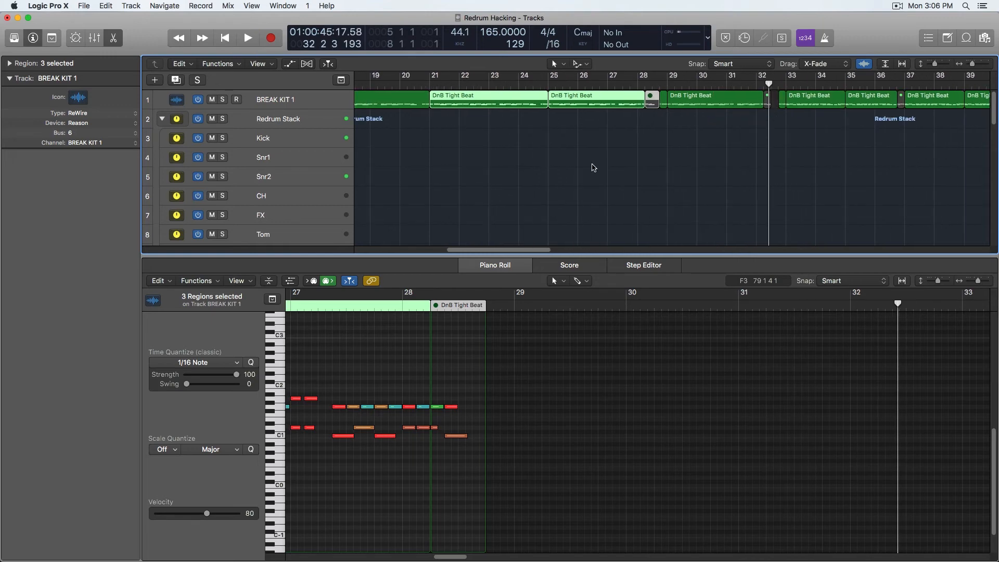
Review the Redrum drum channels' inserts and sends in the Mixer, selecting the Kick through OH strips, and close the Mixer
key("x")
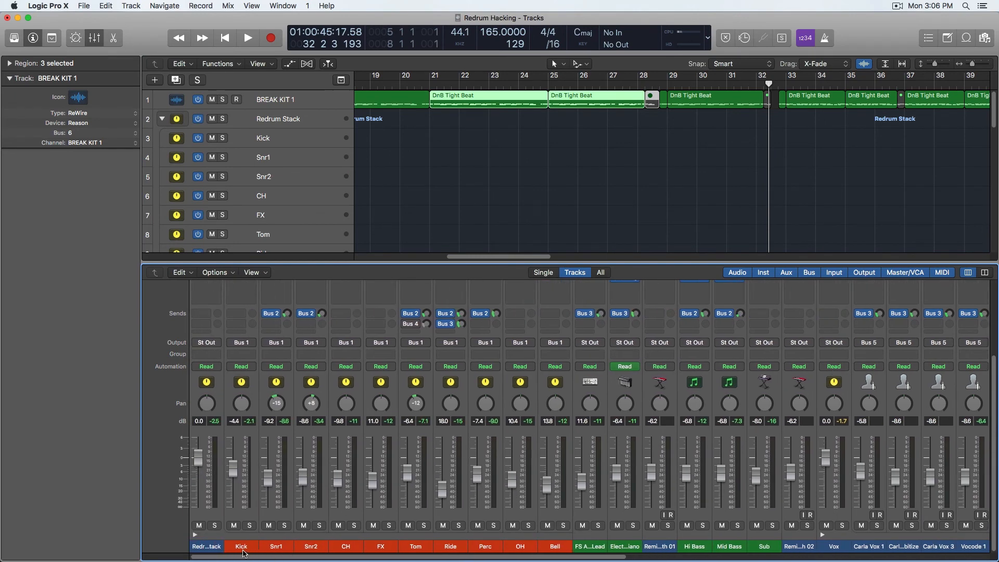
left_click_drag(244, 552, 526, 552)
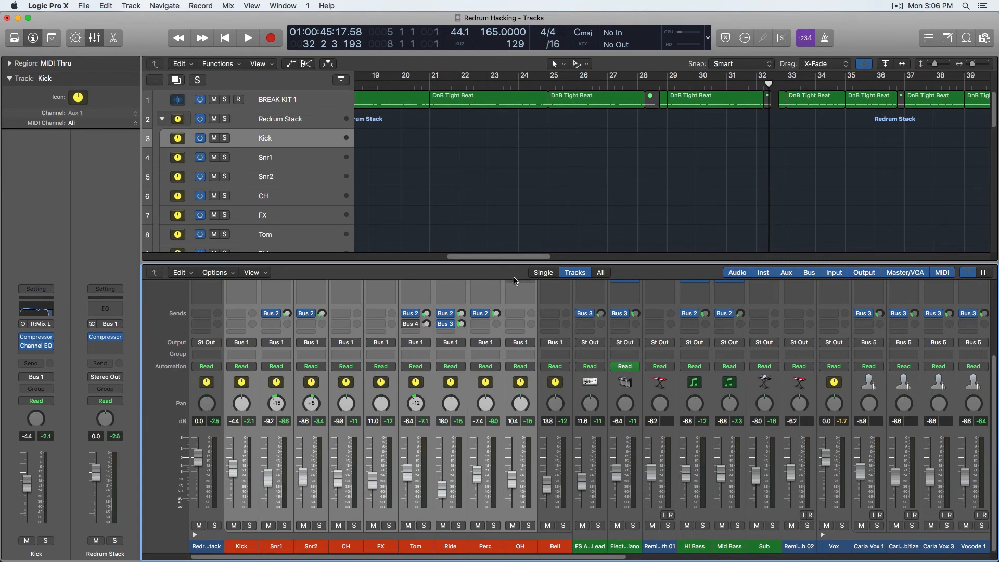
scroll(411, 359, "up", 5)
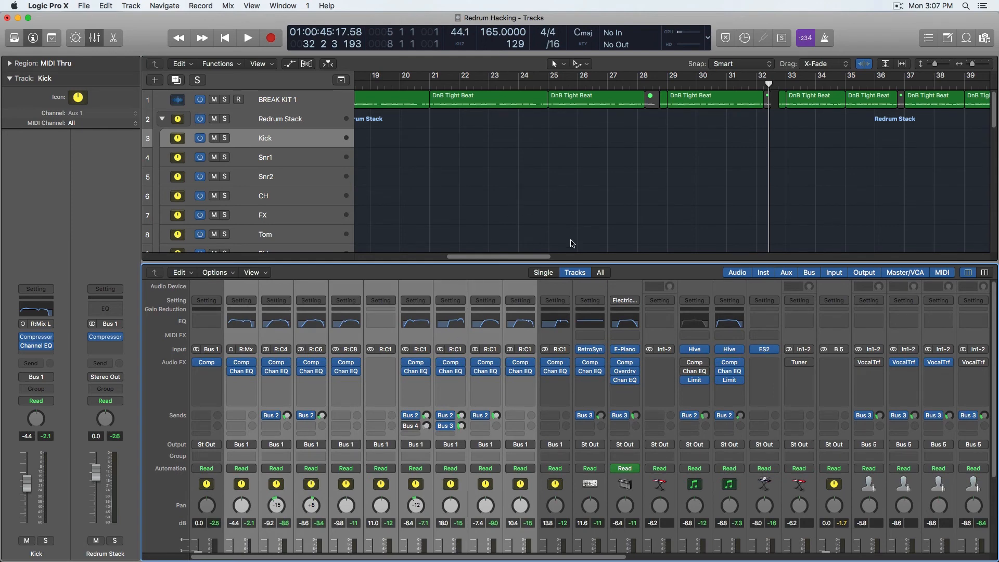
key("x")
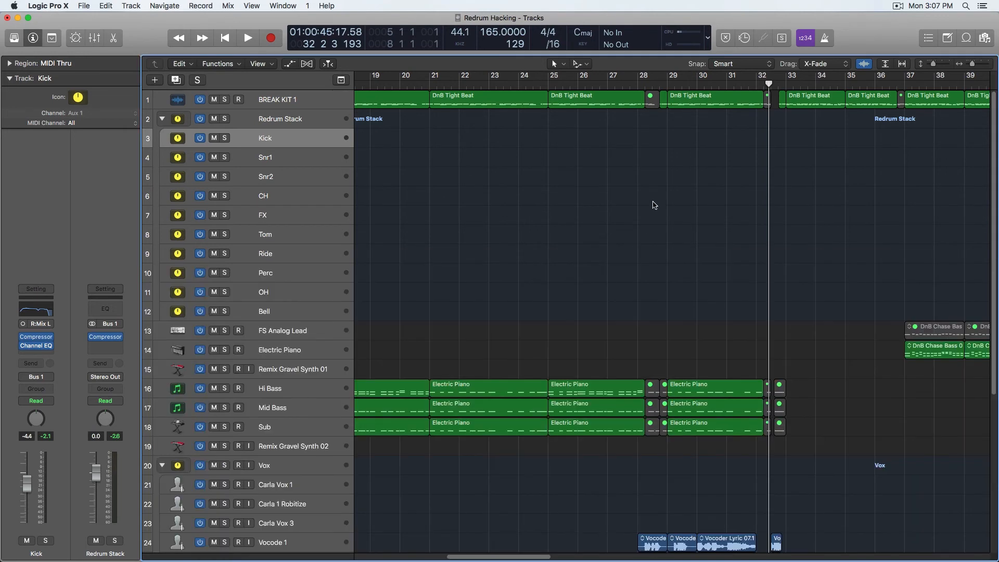
Look over the whole song arrangement and select the DnB Tight Beat region at bar 17 on the BREAK KIT 1 track
scroll(671, 243, "down", 10)
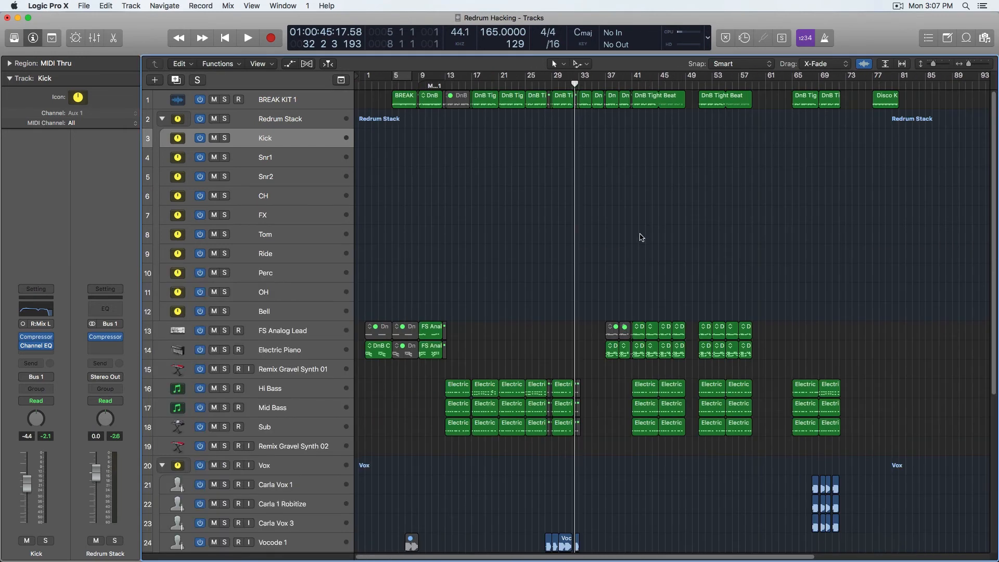
scroll(639, 238, "up", 5)
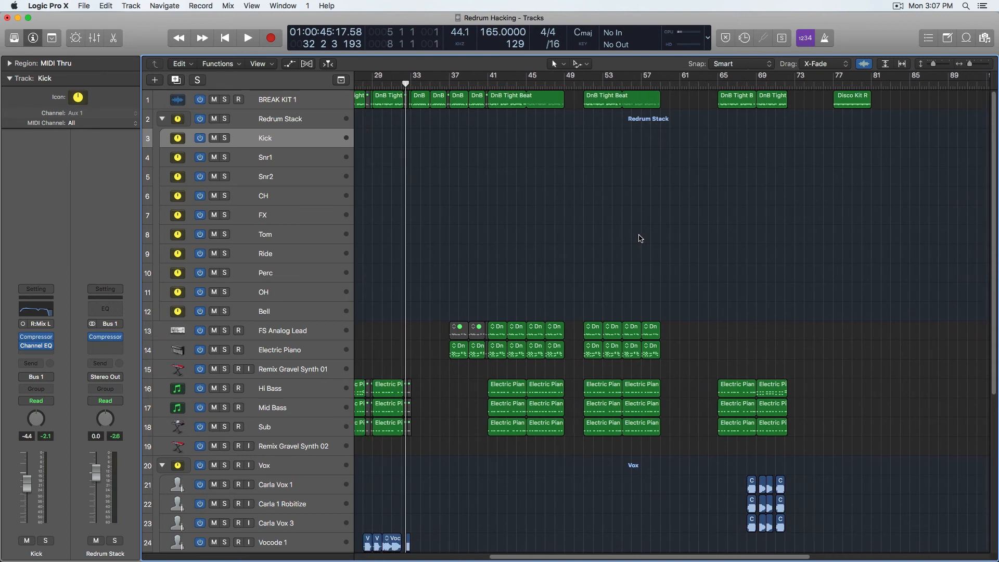
scroll(640, 239, "up", 1)
scroll(640, 239, "down", 4)
scroll(640, 239, "up", 5)
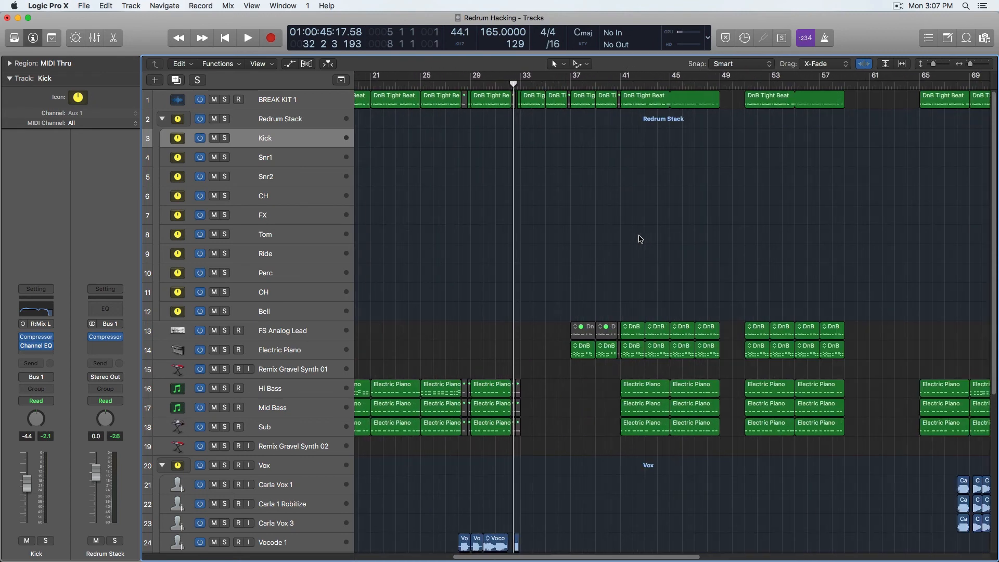
scroll(639, 240, "left", 10)
scroll(659, 254, "down", 2)
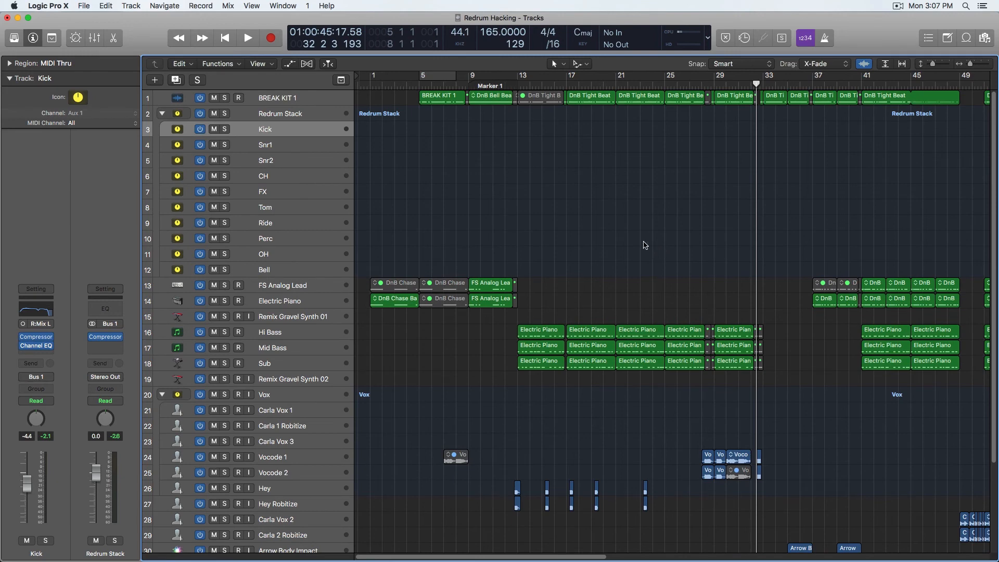
left_click(590, 99)
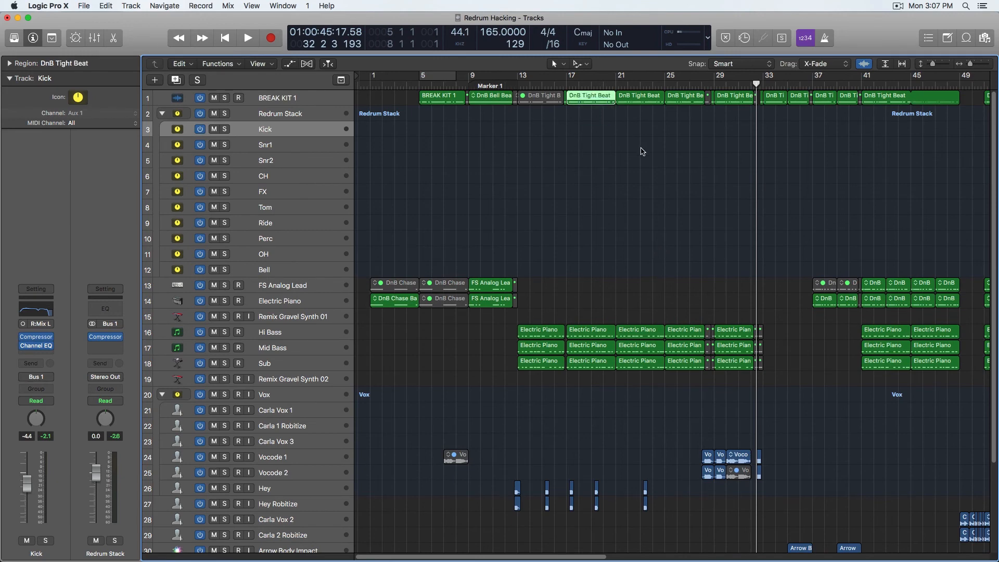
scroll(622, 140, "up", 1)
scroll(622, 141, "up", 1)
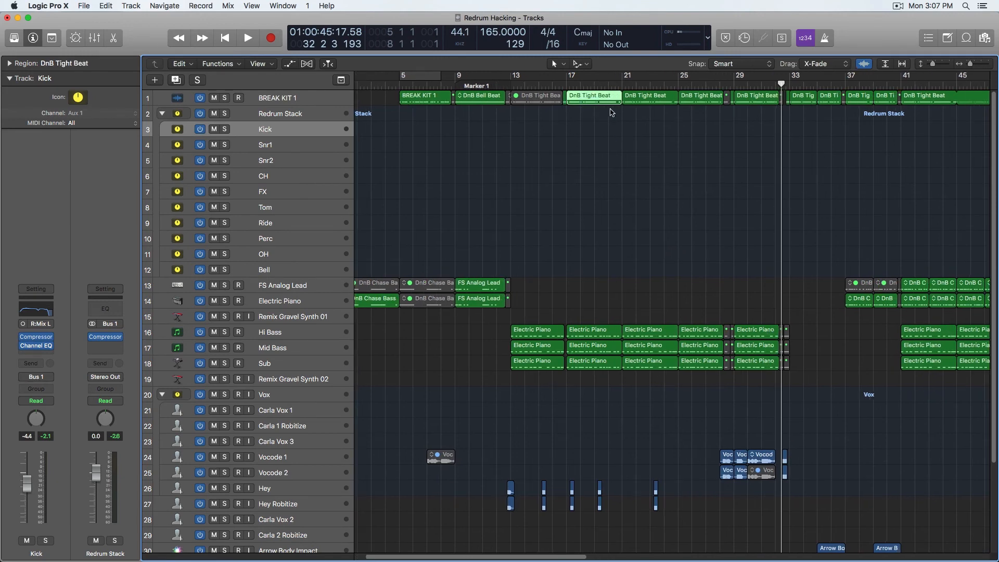
Open the Loop Browser with the loop packs set to All Genres and search it for "dnb"
left_click(966, 39)
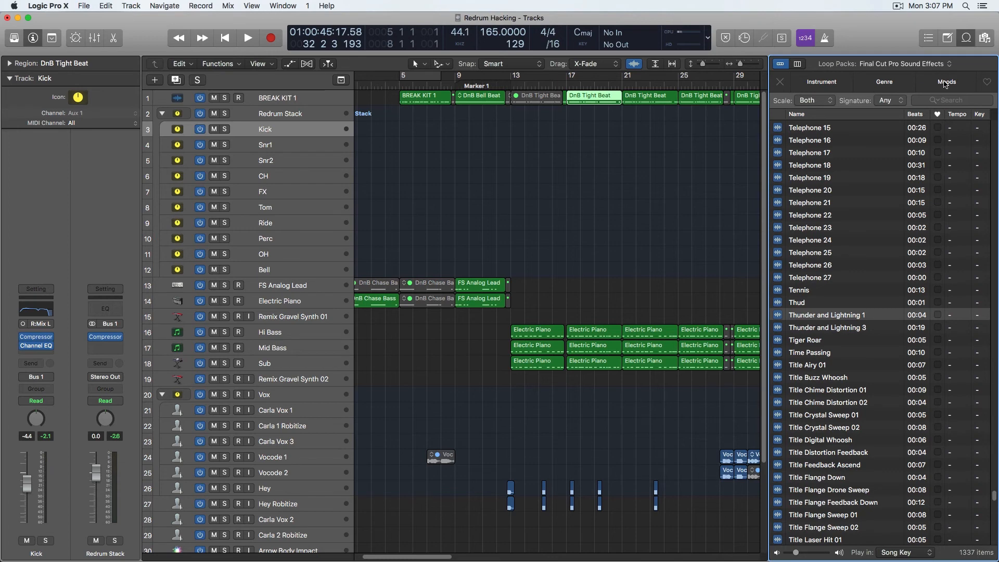
left_click(964, 103)
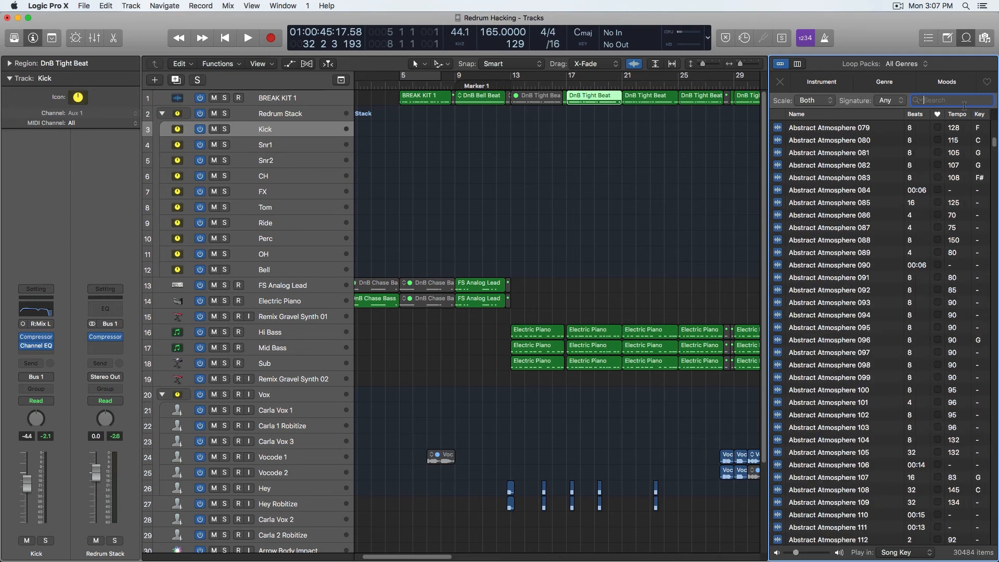
type("dnb")
key("Return")
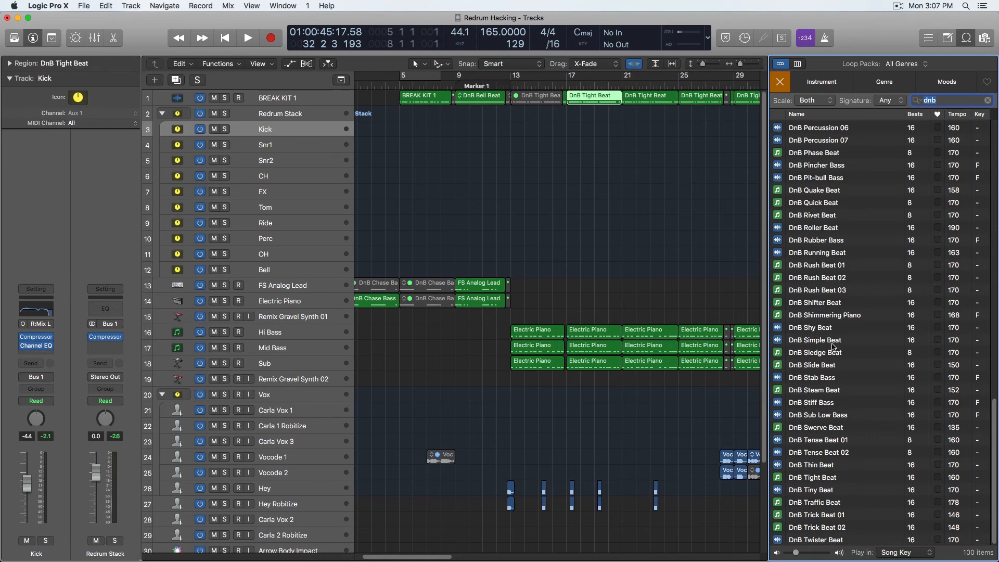
scroll(776, 117, "up", 10)
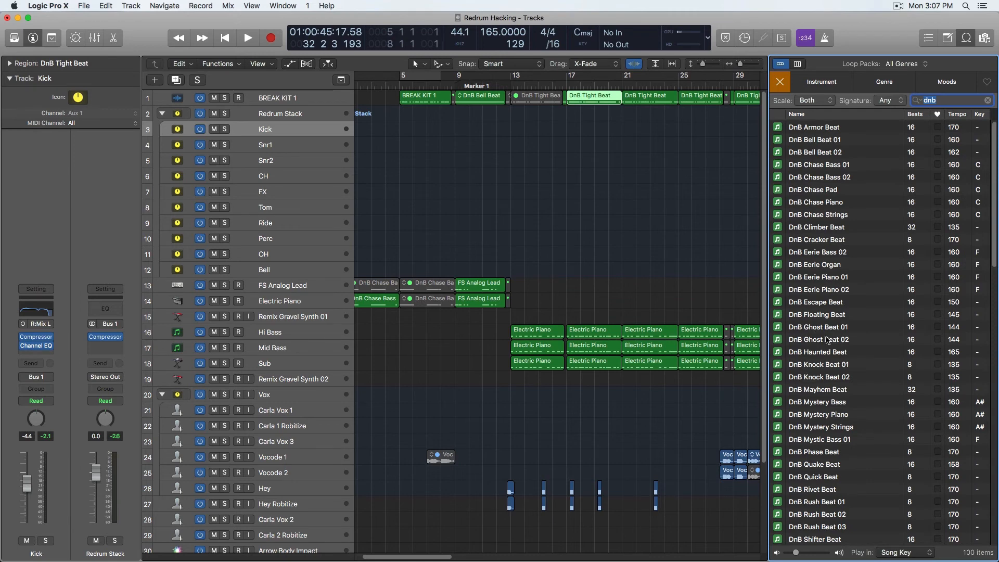
Preview the DnB Ghost Beat 01, Chase Bass 02, Chase Pad, Chase Piano, Climber Beat and Cracker Beat loops
left_click(802, 330)
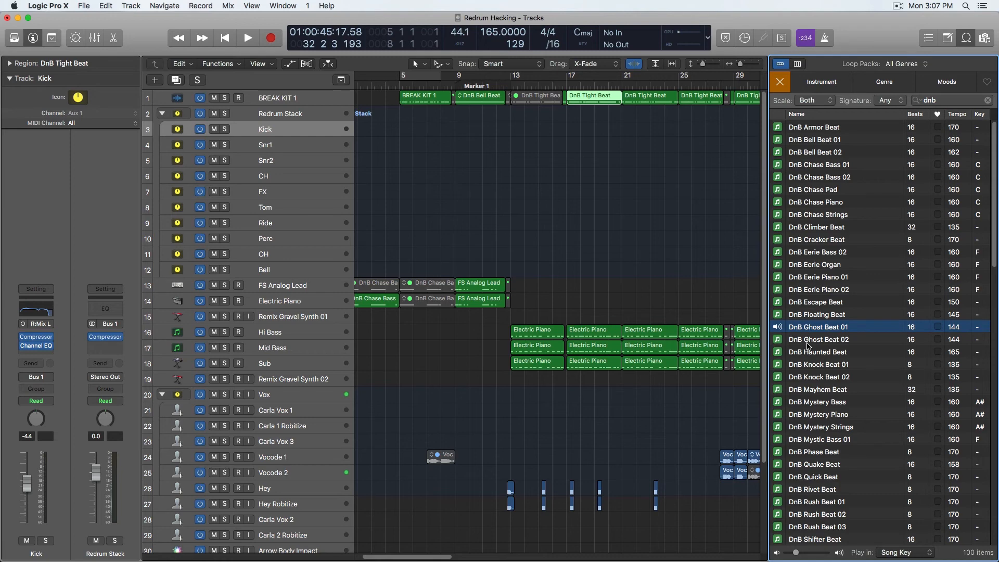
left_click(817, 180)
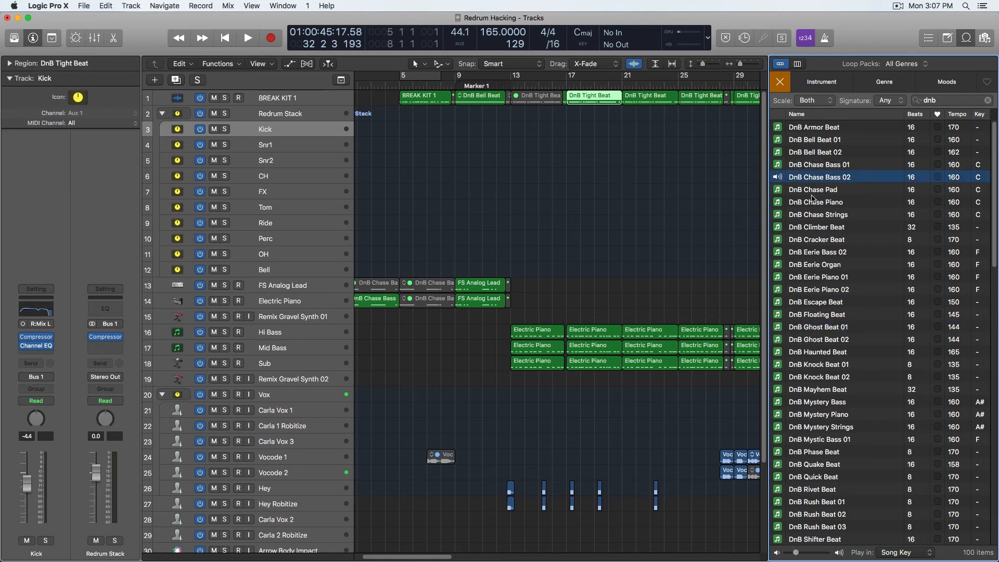
left_click(815, 190)
left_click(803, 206)
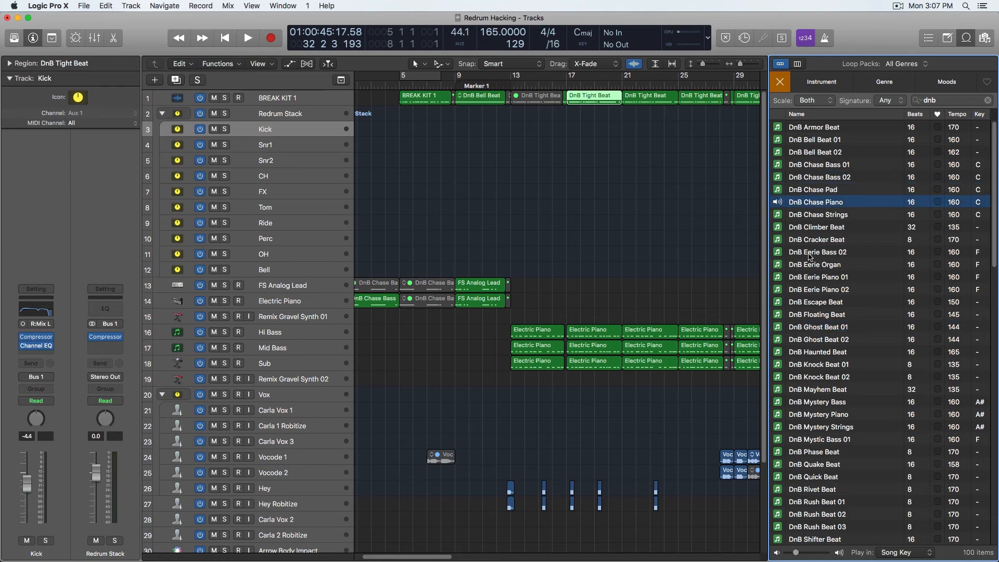
left_click(806, 230)
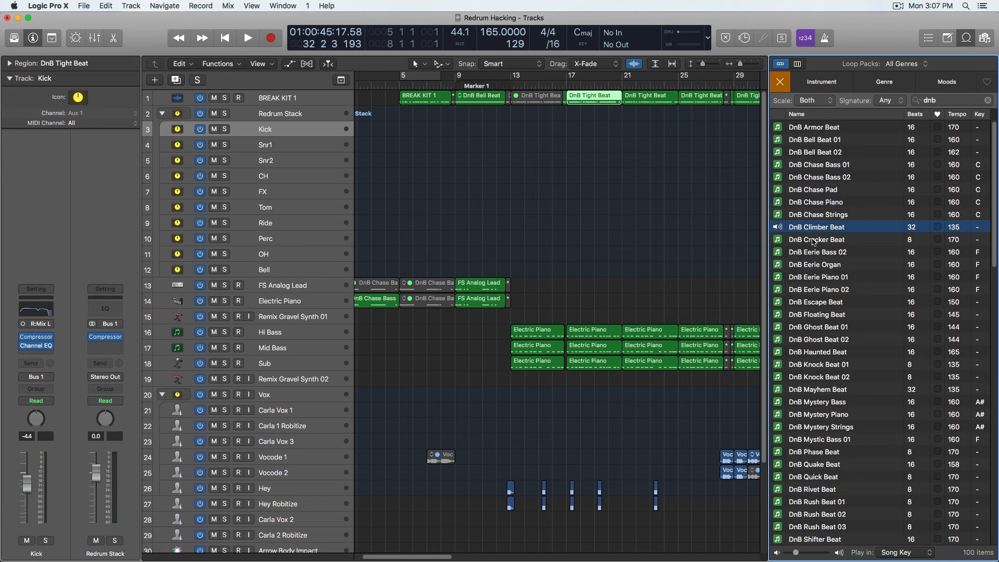
left_click(814, 241)
Preview the DnB Trick Beat 02 and DnB Tight Beat loops, and select the matching DnB Tight Beat region at bar 17
scroll(834, 264, "down", 10)
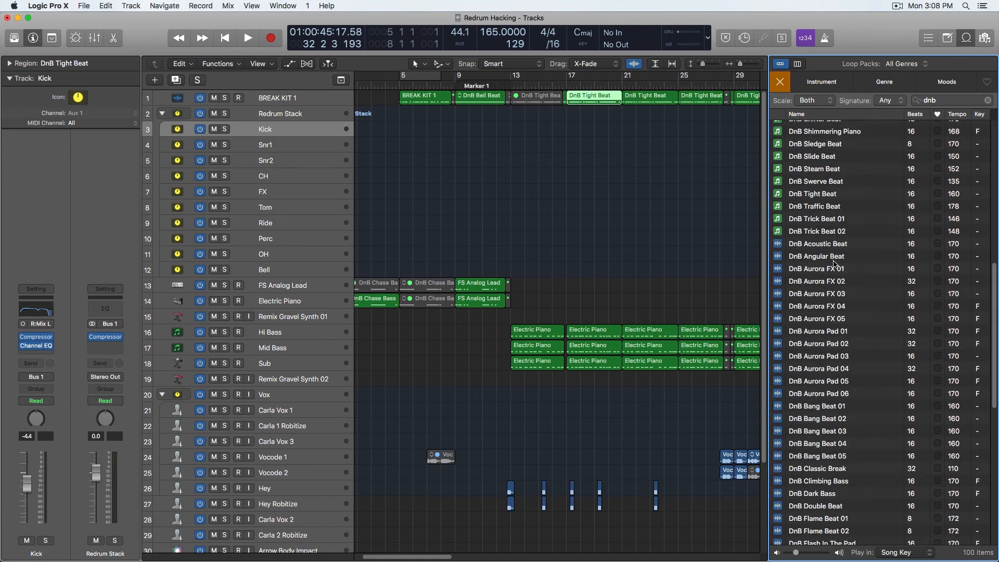
scroll(835, 265, "up", 10)
scroll(837, 271, "down", 10)
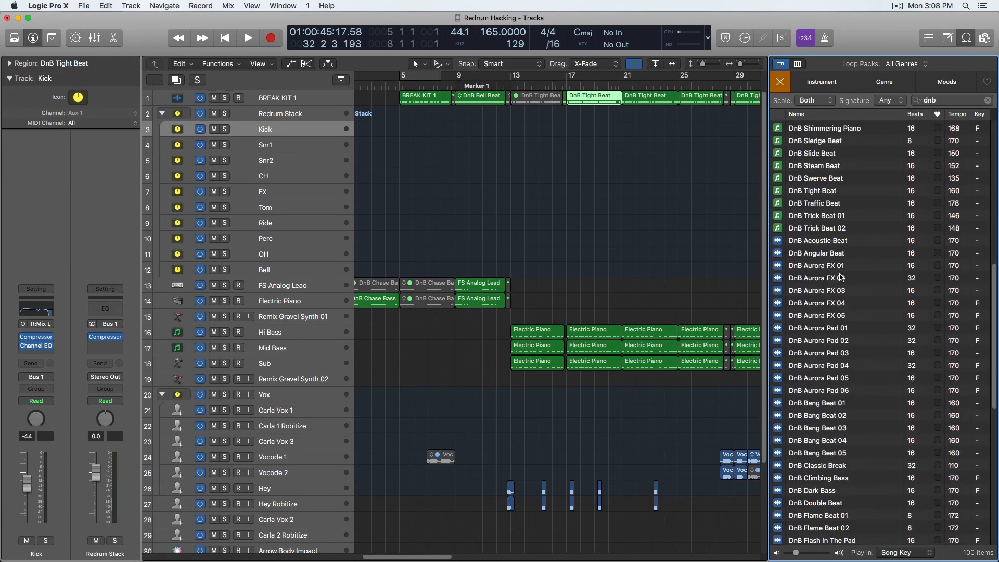
left_click(816, 227)
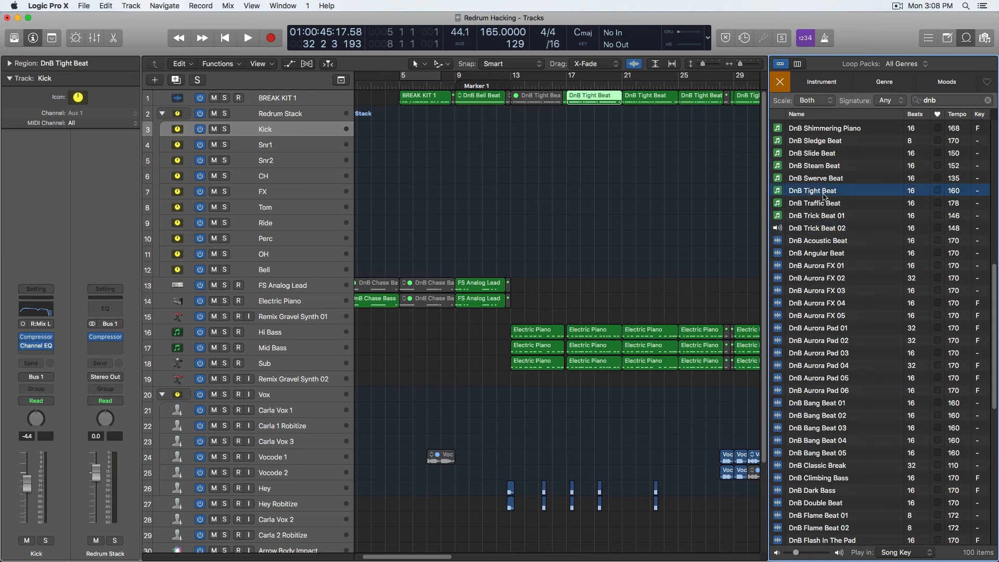
left_click(820, 195)
left_click(594, 95)
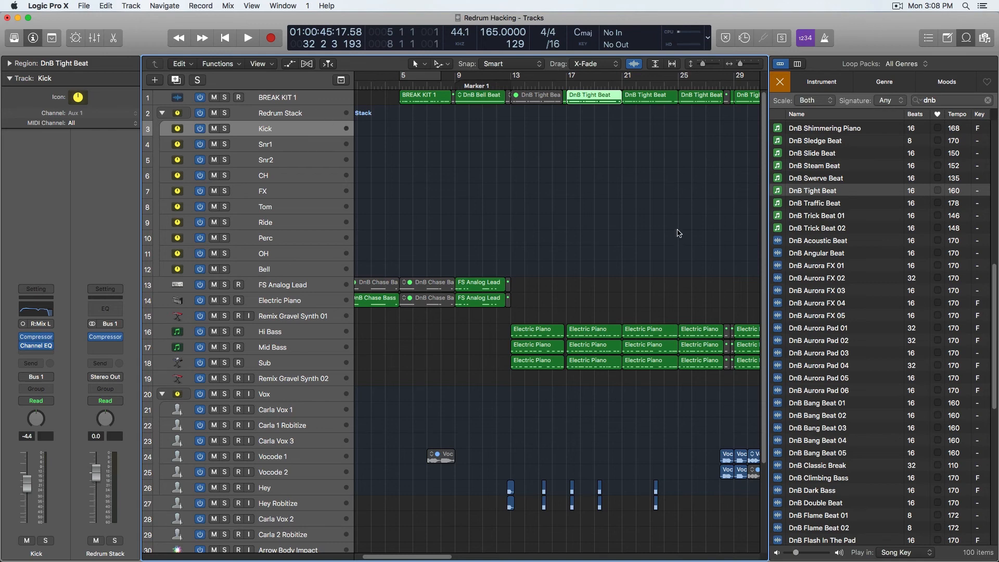
Add the DnB Tight Beat loop on a new track below the last one at about bar 20, and select that track
scroll(674, 229, "down", 5)
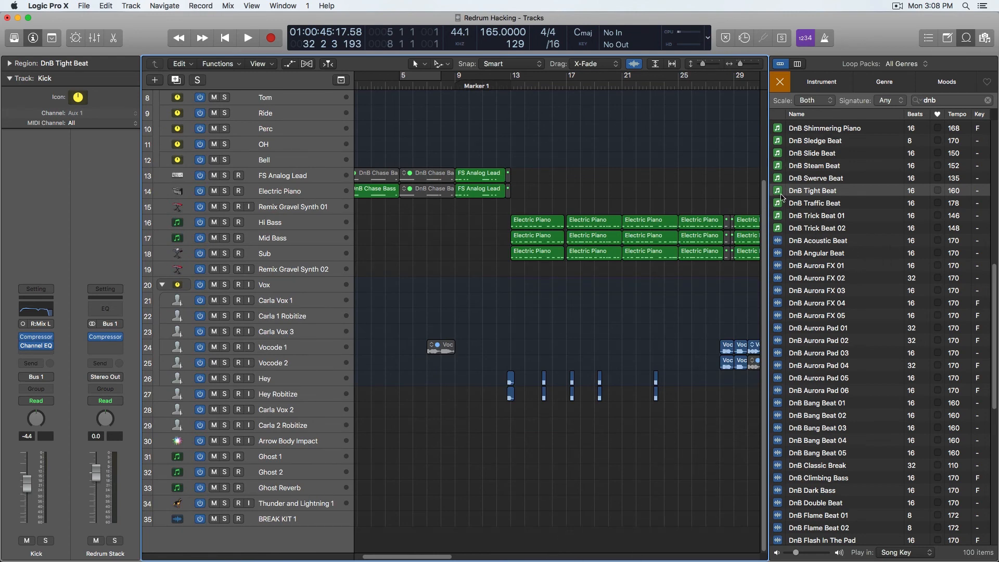
left_click_drag(795, 191, 614, 541)
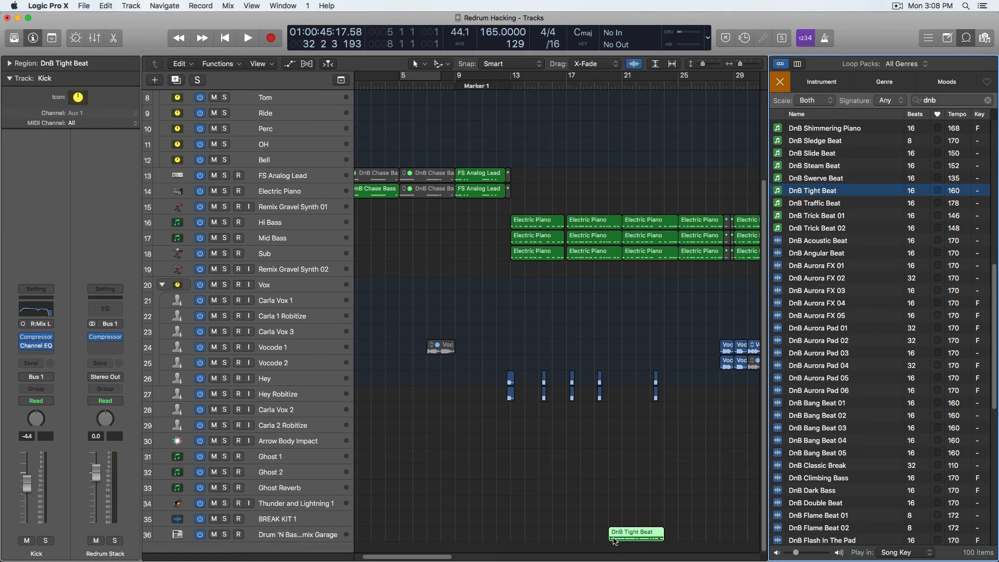
left_click(302, 540)
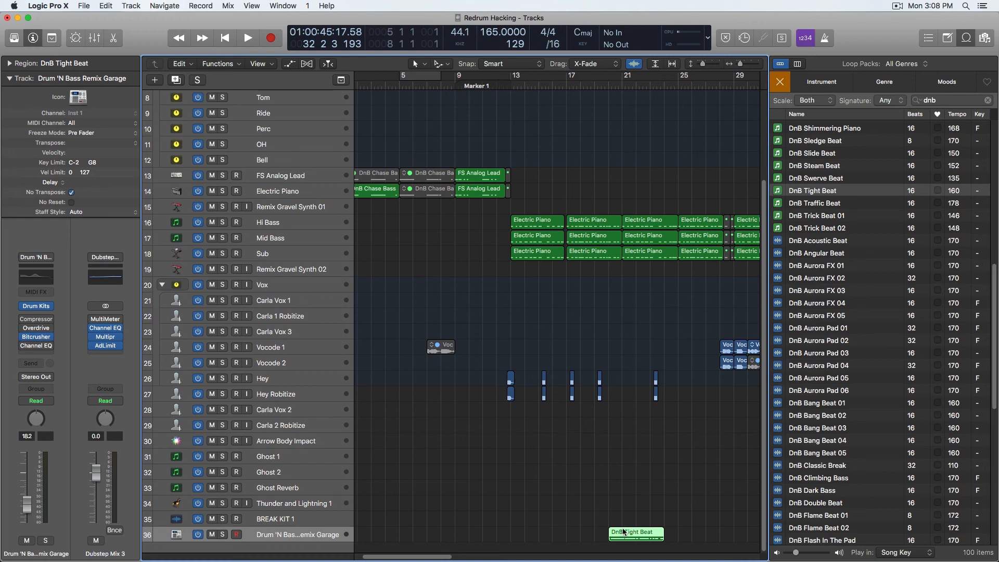
Move the new DnB Tight Beat region onto the BREAK KIT 1 track at bar 1 and clear the region selection
left_click_drag(598, 517, 372, 105)
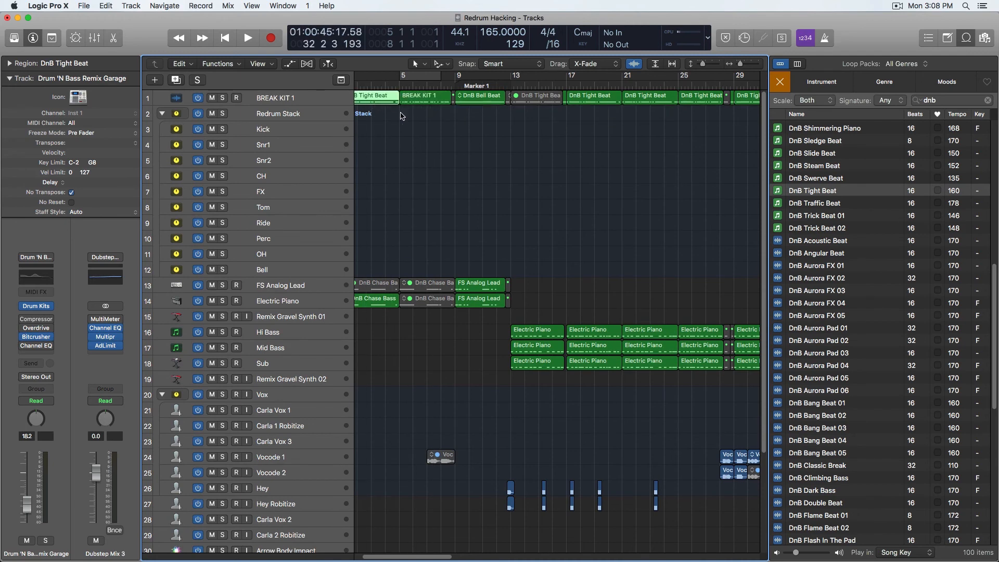
scroll(446, 171, "left", 2)
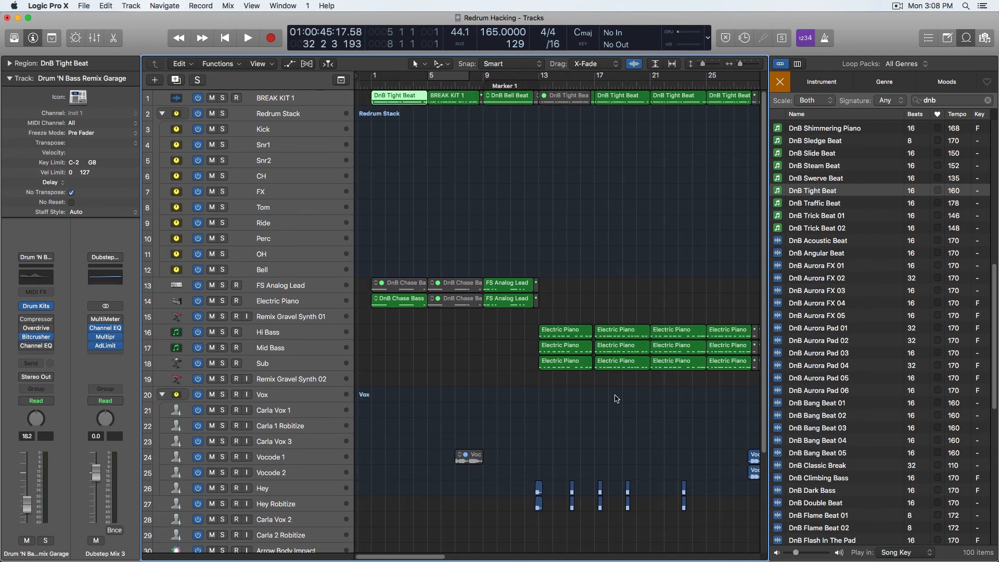
scroll(614, 400, "down", 5)
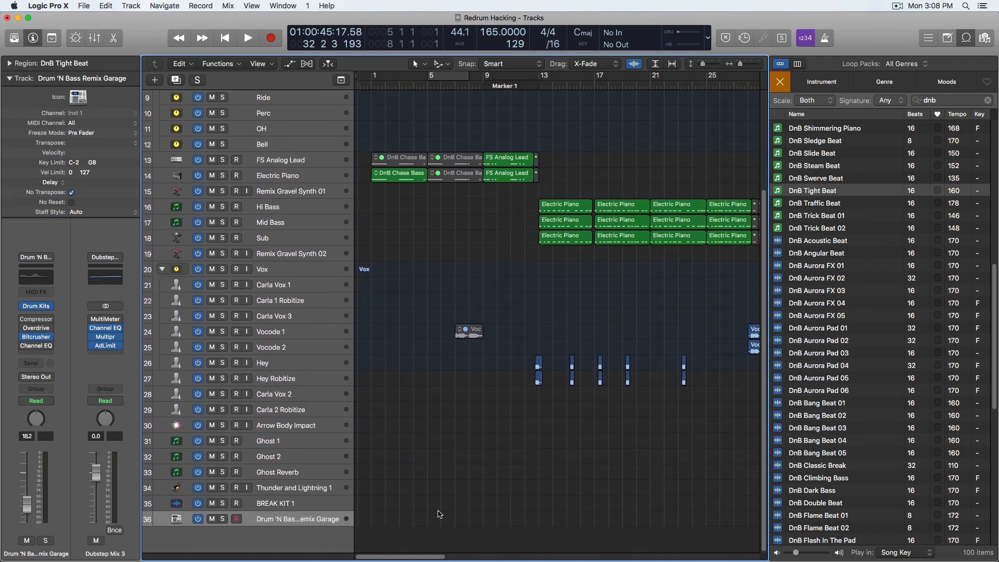
left_click(393, 538)
Compare the emptied Drum 'N Bass Remix Garage track with the BREAK KIT 1 track that holds the moved region
scroll(445, 286, "up", 5)
scroll(443, 286, "down", 5)
scroll(572, 459, "up", 5)
scroll(572, 459, "down", 5)
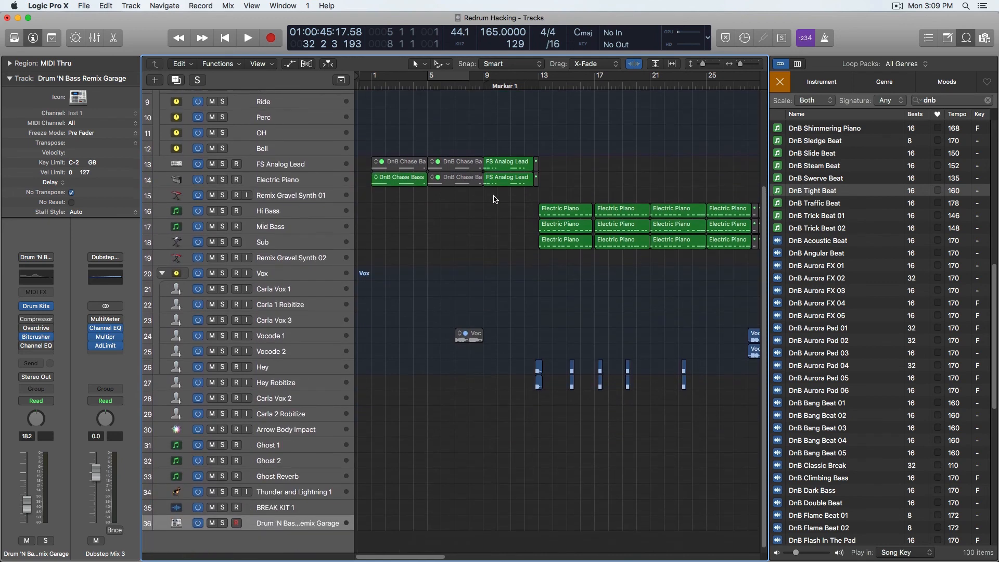
scroll(416, 156, "up", 5)
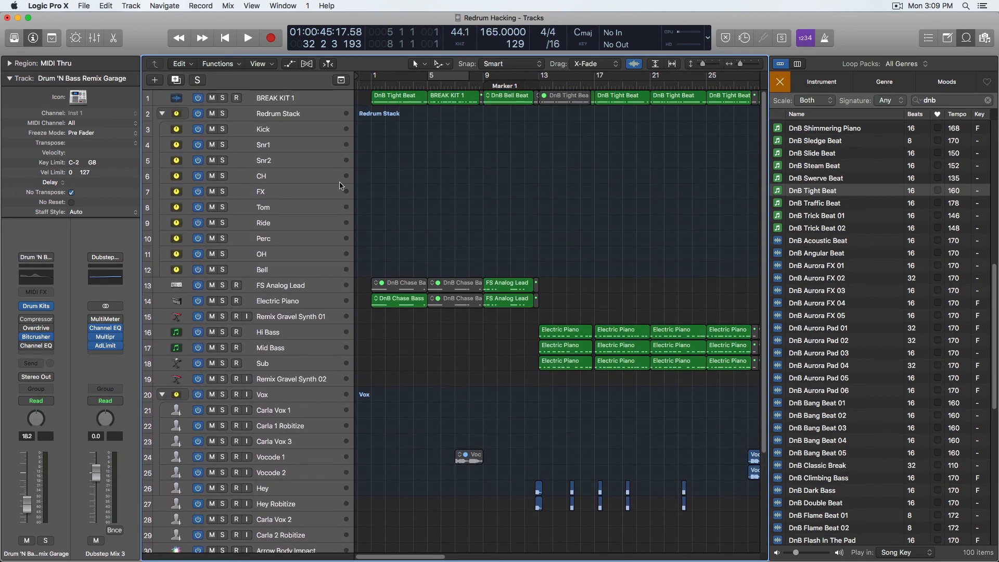
scroll(687, 231, "down", 5)
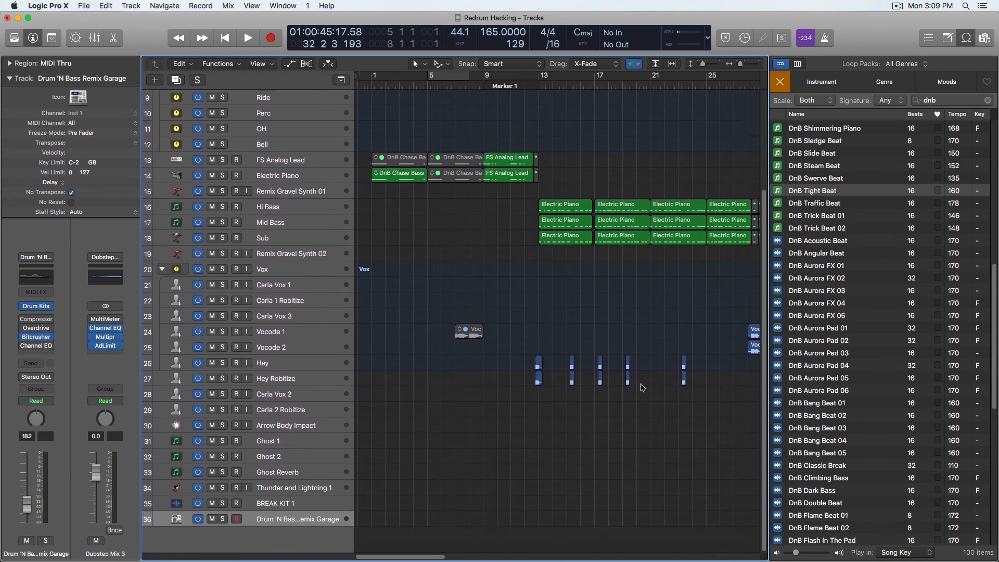
scroll(390, 281, "up", 5)
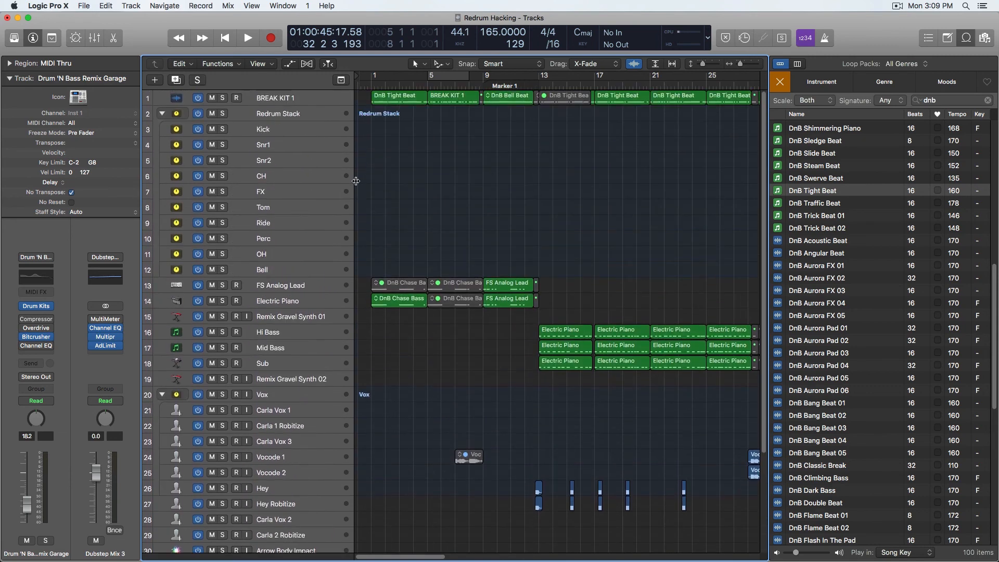
scroll(456, 253, "down", 5)
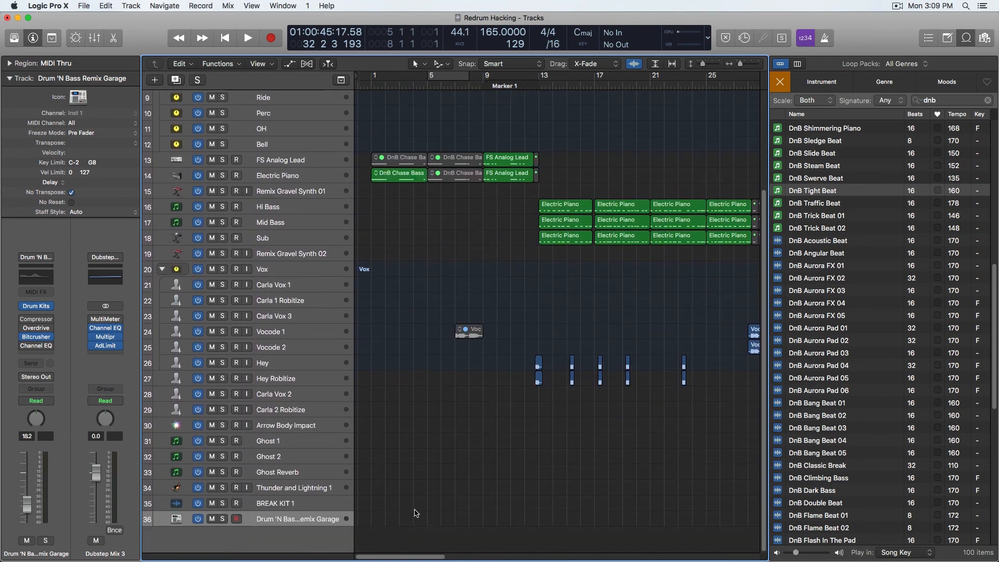
scroll(395, 322, "up", 5)
scroll(458, 527, "down", 5)
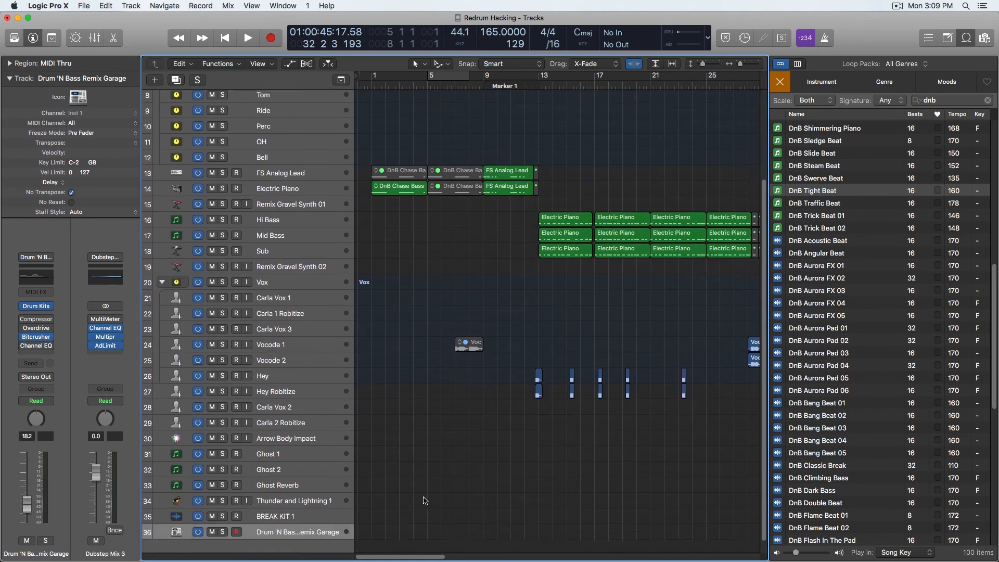
scroll(425, 194, "up", 5)
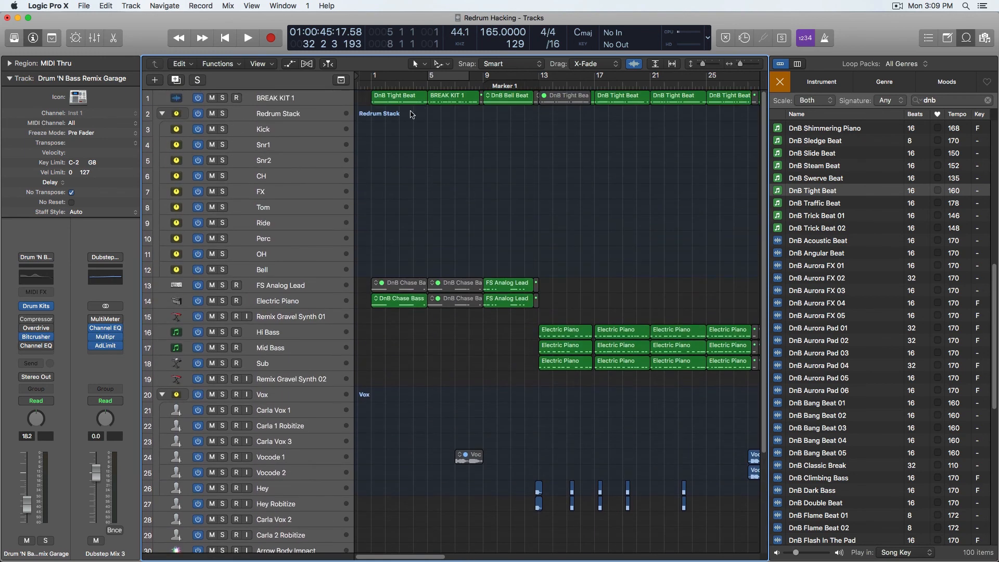
Delete the DnB Tight Beat region at bar 1 on BREAK KIT 1 and undo the deletion
left_click(409, 93)
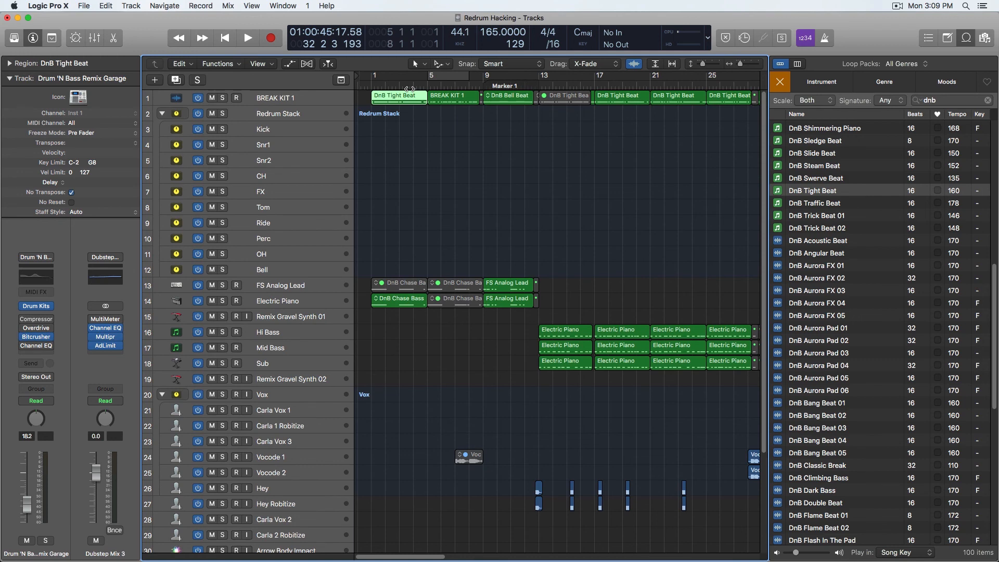
key("Delete")
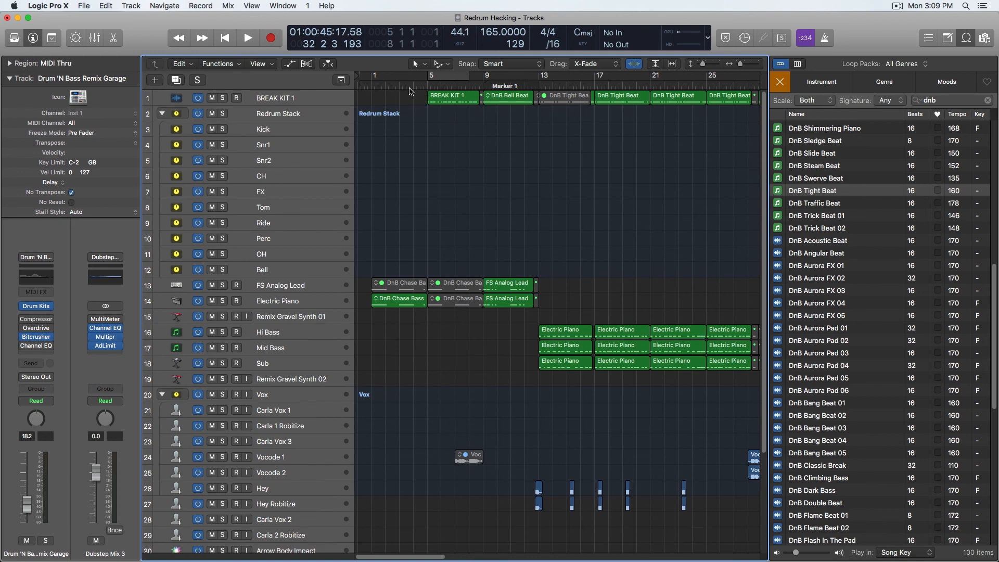
key("super+z")
left_click(415, 131)
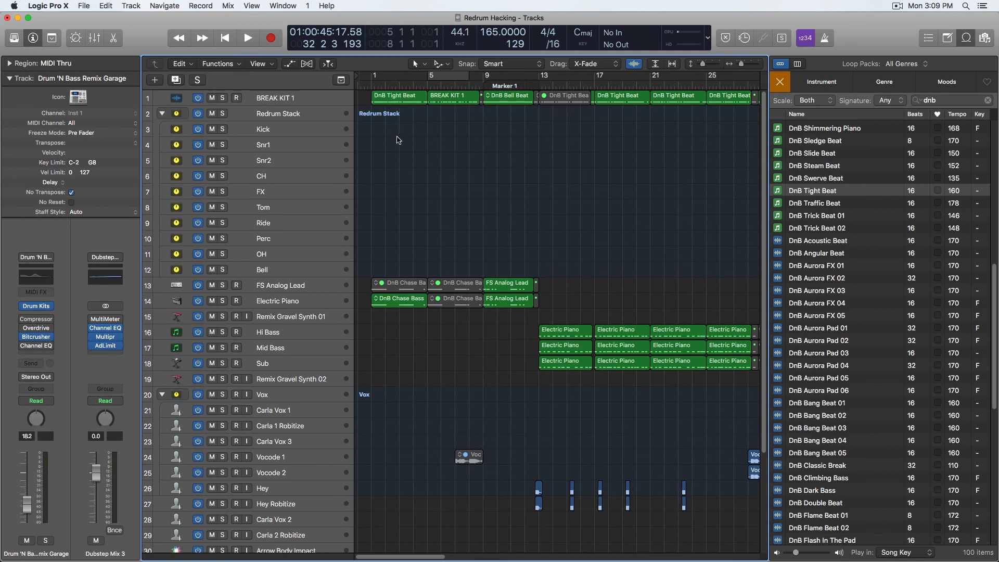
Display the notes of the DnB Tight Beat region at bar 1 in the Piano Roll
left_click(400, 99)
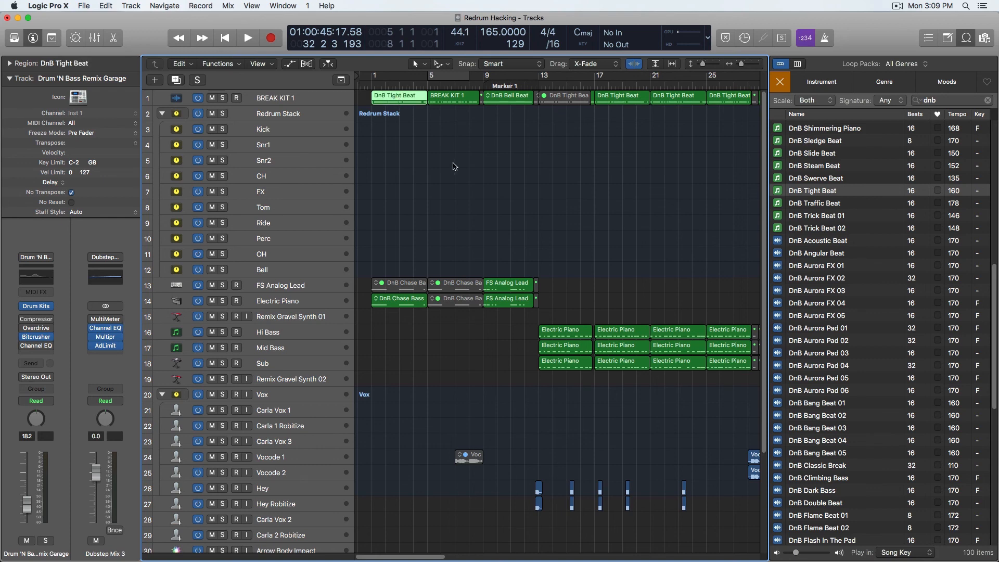
key("e")
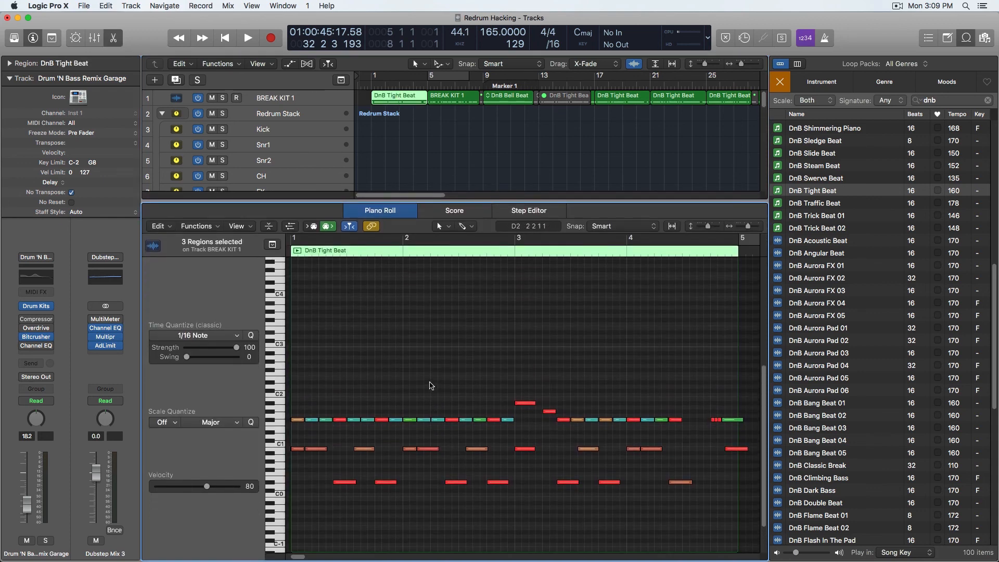
scroll(429, 387, "up", 1)
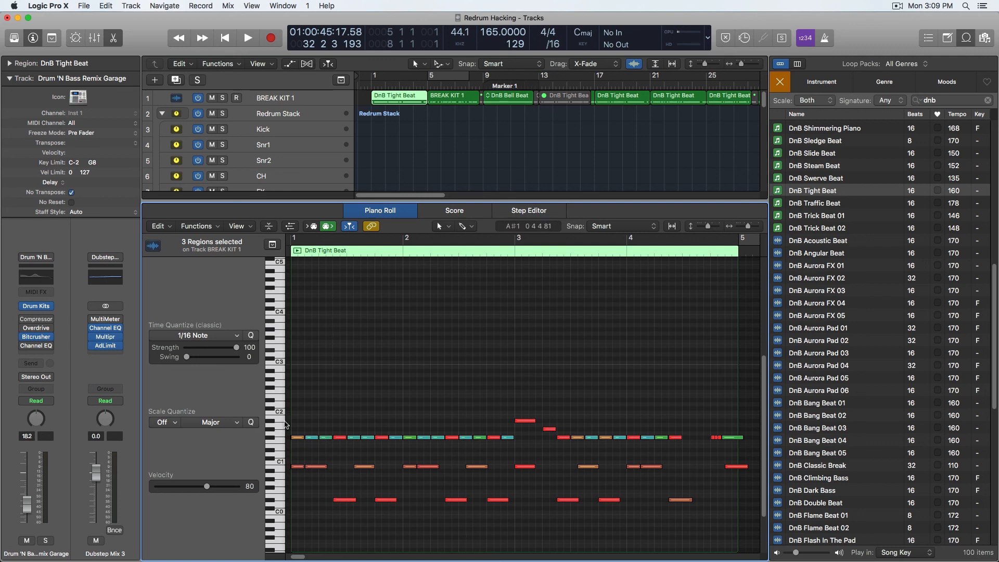
scroll(396, 354, "down", 4)
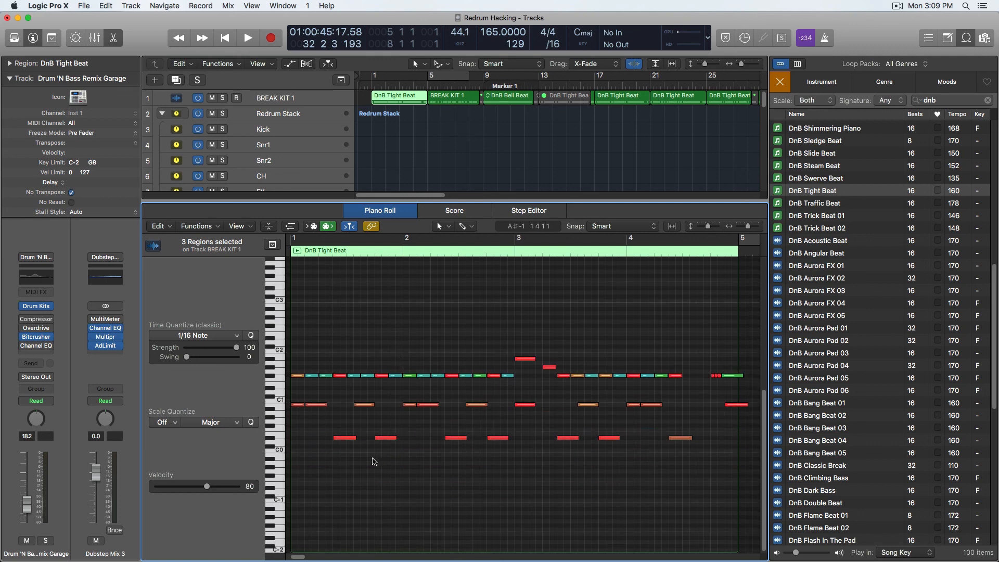
Examine the region's note groups by selecting the low row just above C0 and the upper notes at bar 3, and deselect the region
left_click_drag(331, 464, 379, 454)
left_click_drag(320, 431, 404, 459)
key("super+Left")
key("super+Left")
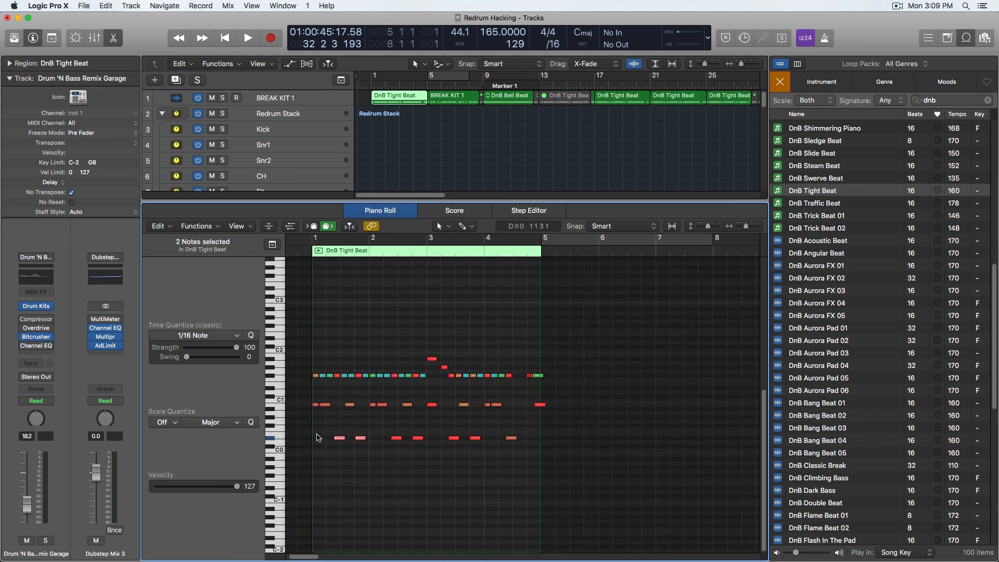
left_click_drag(328, 429, 531, 457)
left_click_drag(596, 414, 533, 384)
left_click_drag(431, 348, 458, 353)
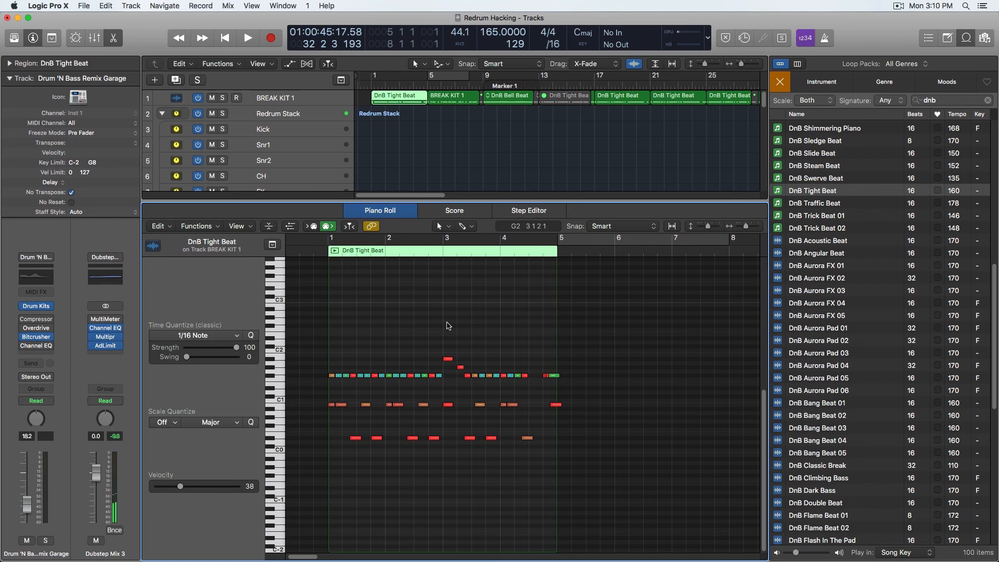
scroll(449, 326, "up", 5)
left_click(447, 121)
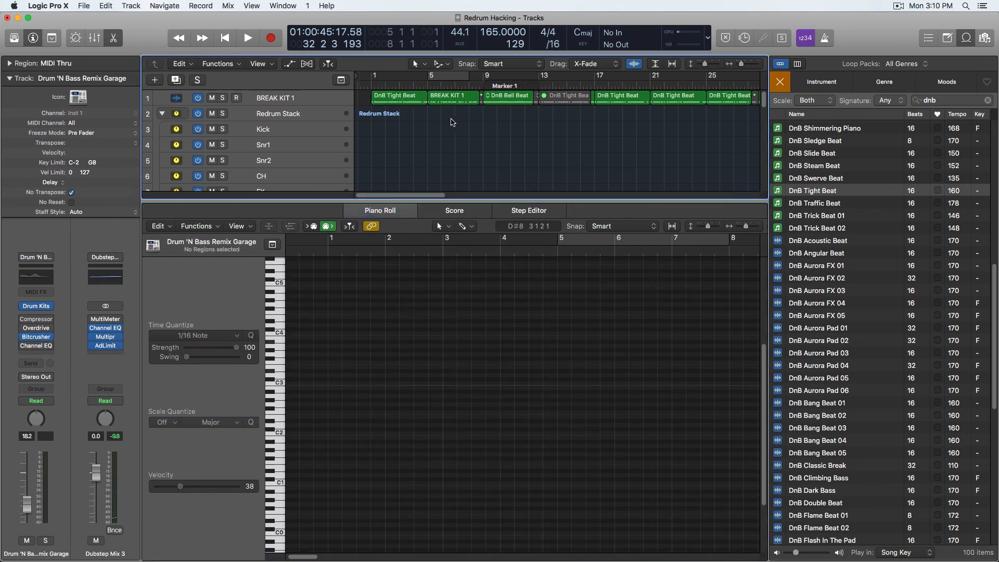
View the notes of the BREAK KIT 1 region at bar 5, and delete the DnB Tight Beat region at bar 1
left_click(448, 97)
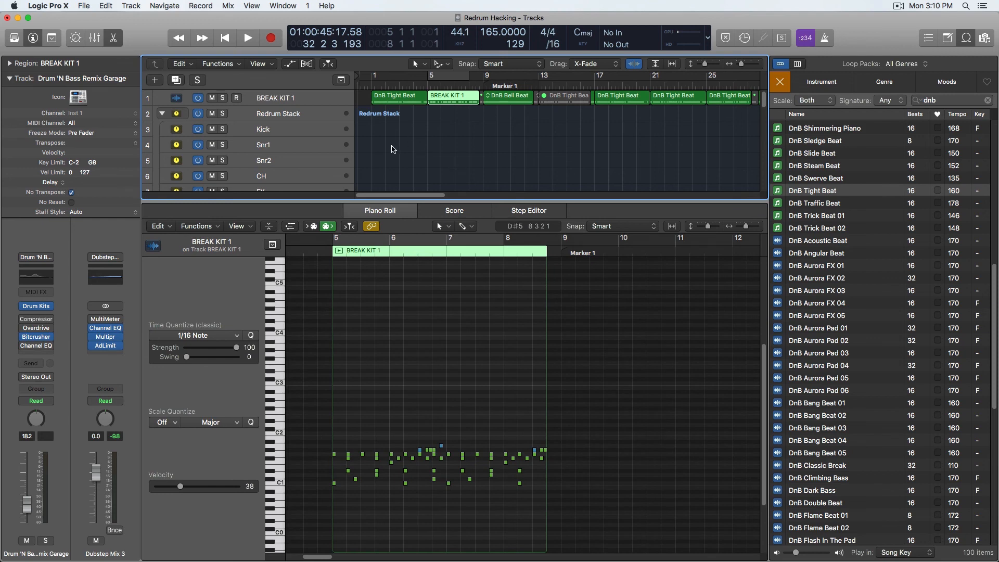
left_click(397, 98)
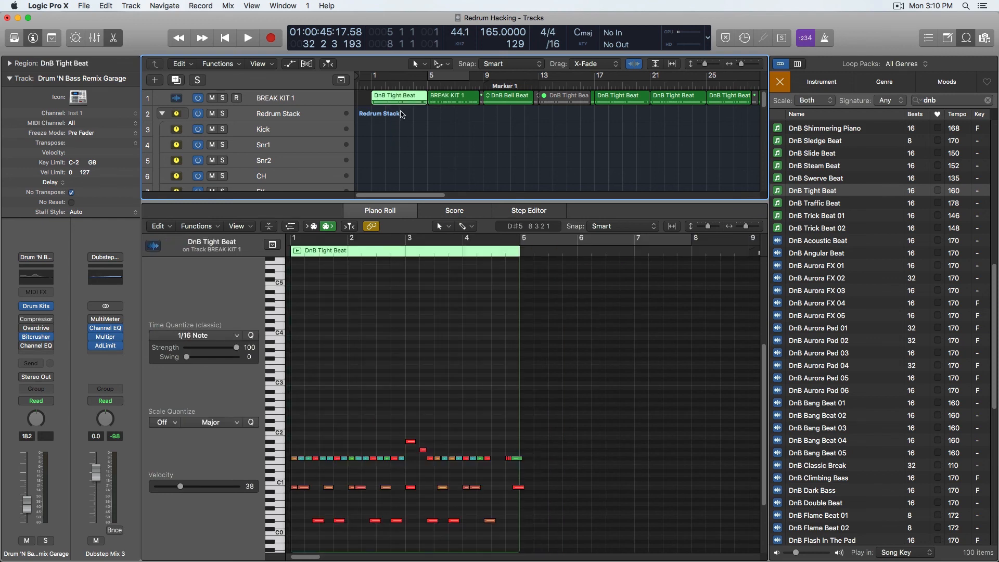
key("Delete")
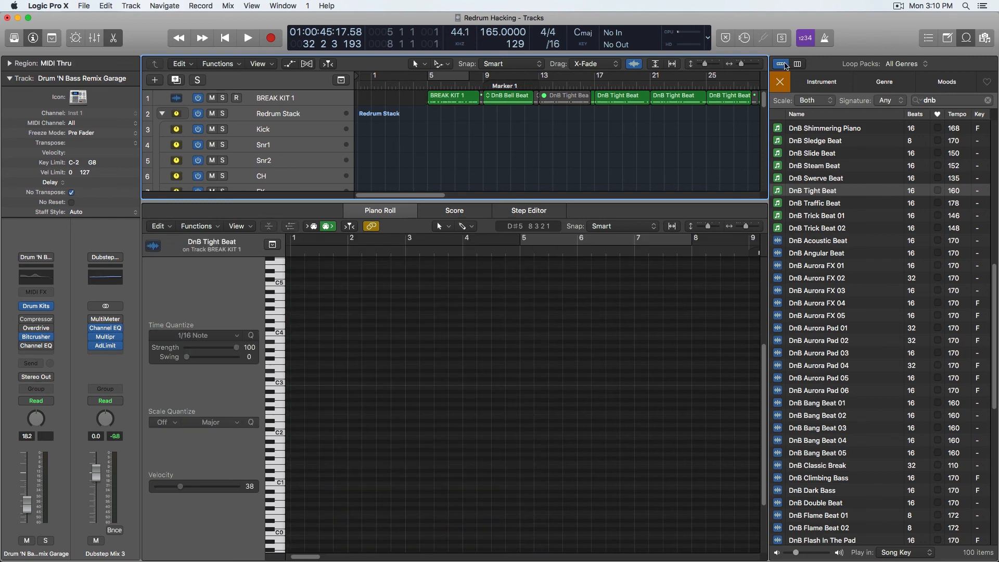
Close the Loop Browser and the Piano Roll, and look over the whole arrangement with all its tracks in the Tracks area
left_click(967, 41)
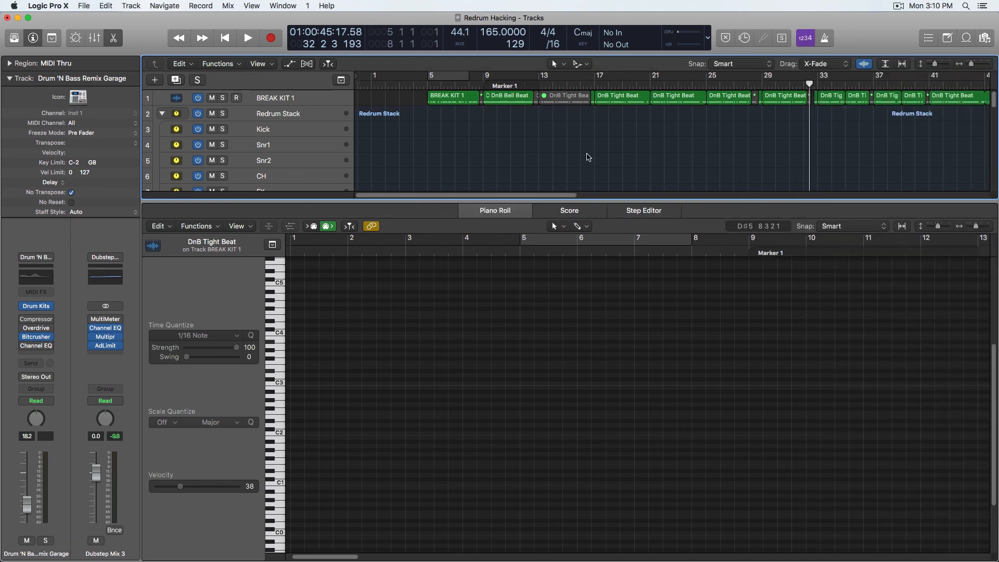
key("e")
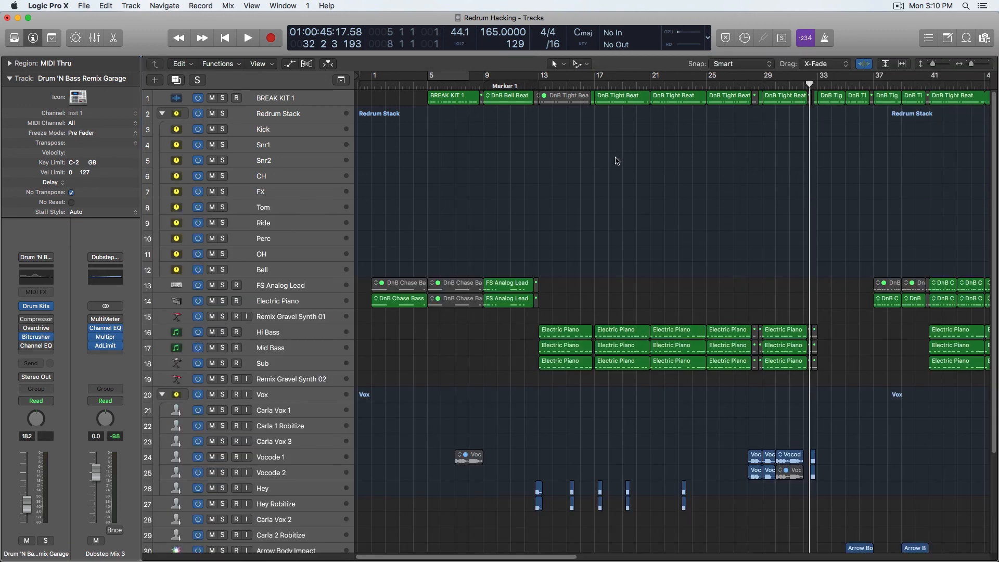
scroll(557, 173, "up", 5)
scroll(547, 174, "down", 3)
scroll(558, 174, "left", 3)
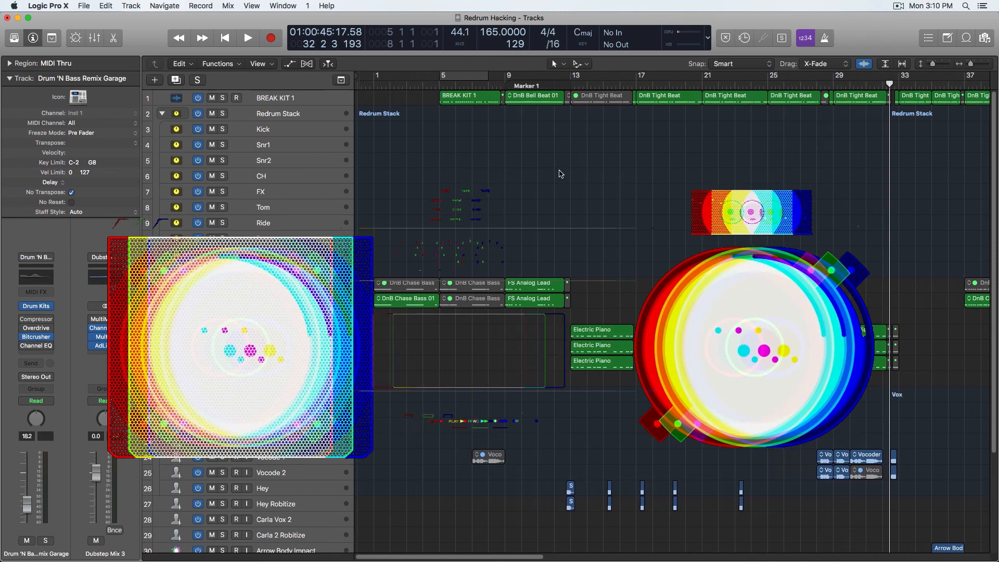
scroll(561, 174, "down", 4)
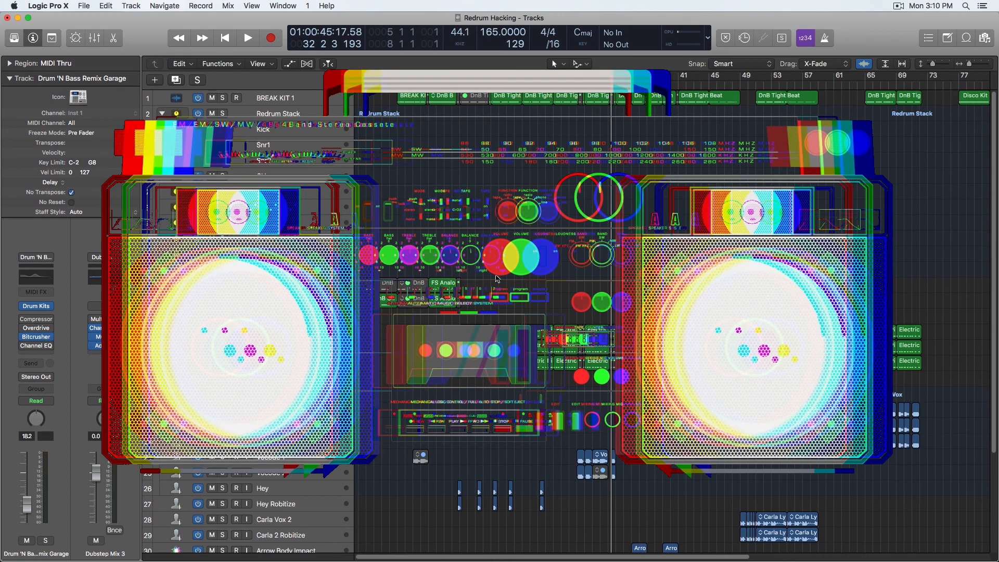
scroll(504, 228, "down", 4)
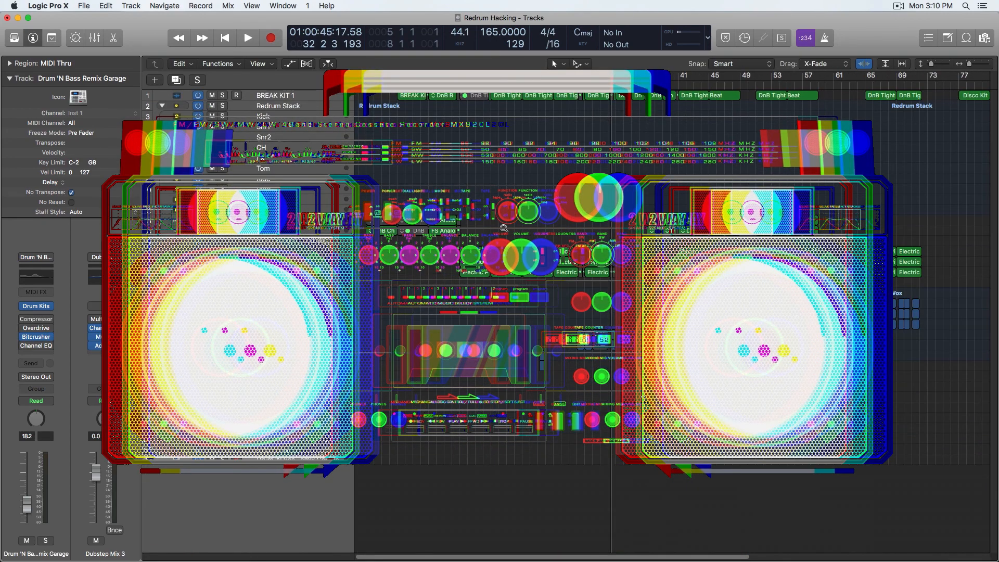
scroll(504, 228, "up", 1)
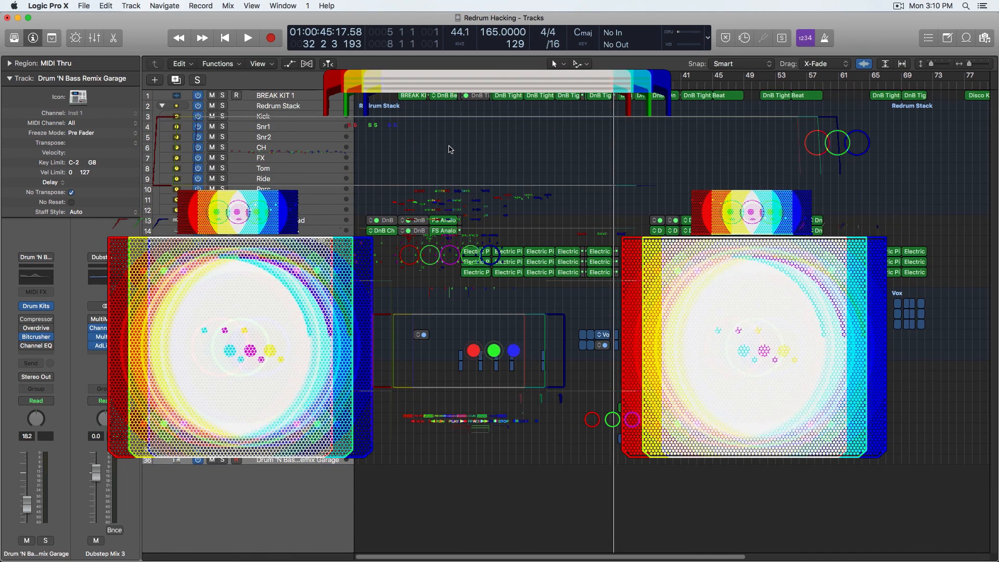
scroll(448, 159, "up", 2)
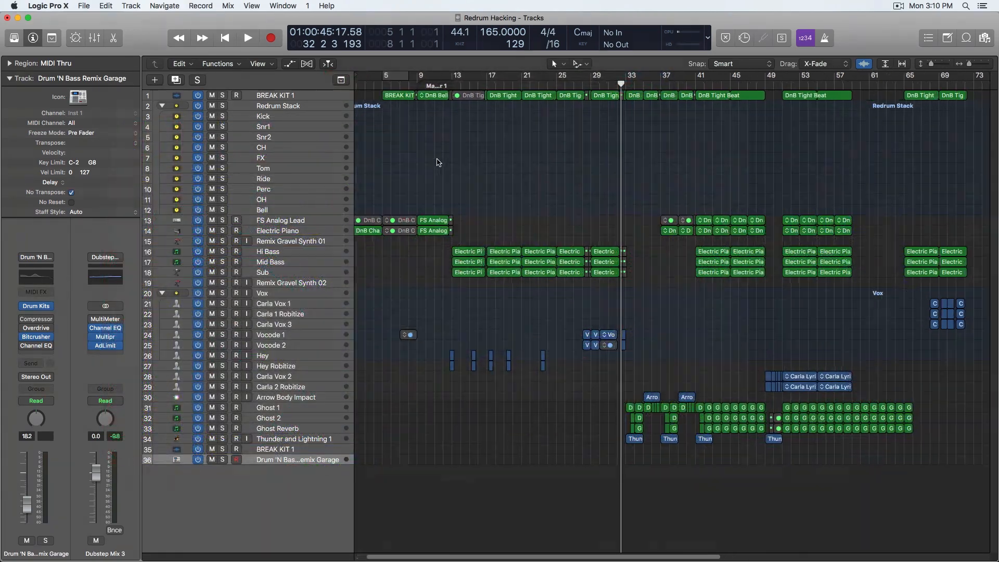